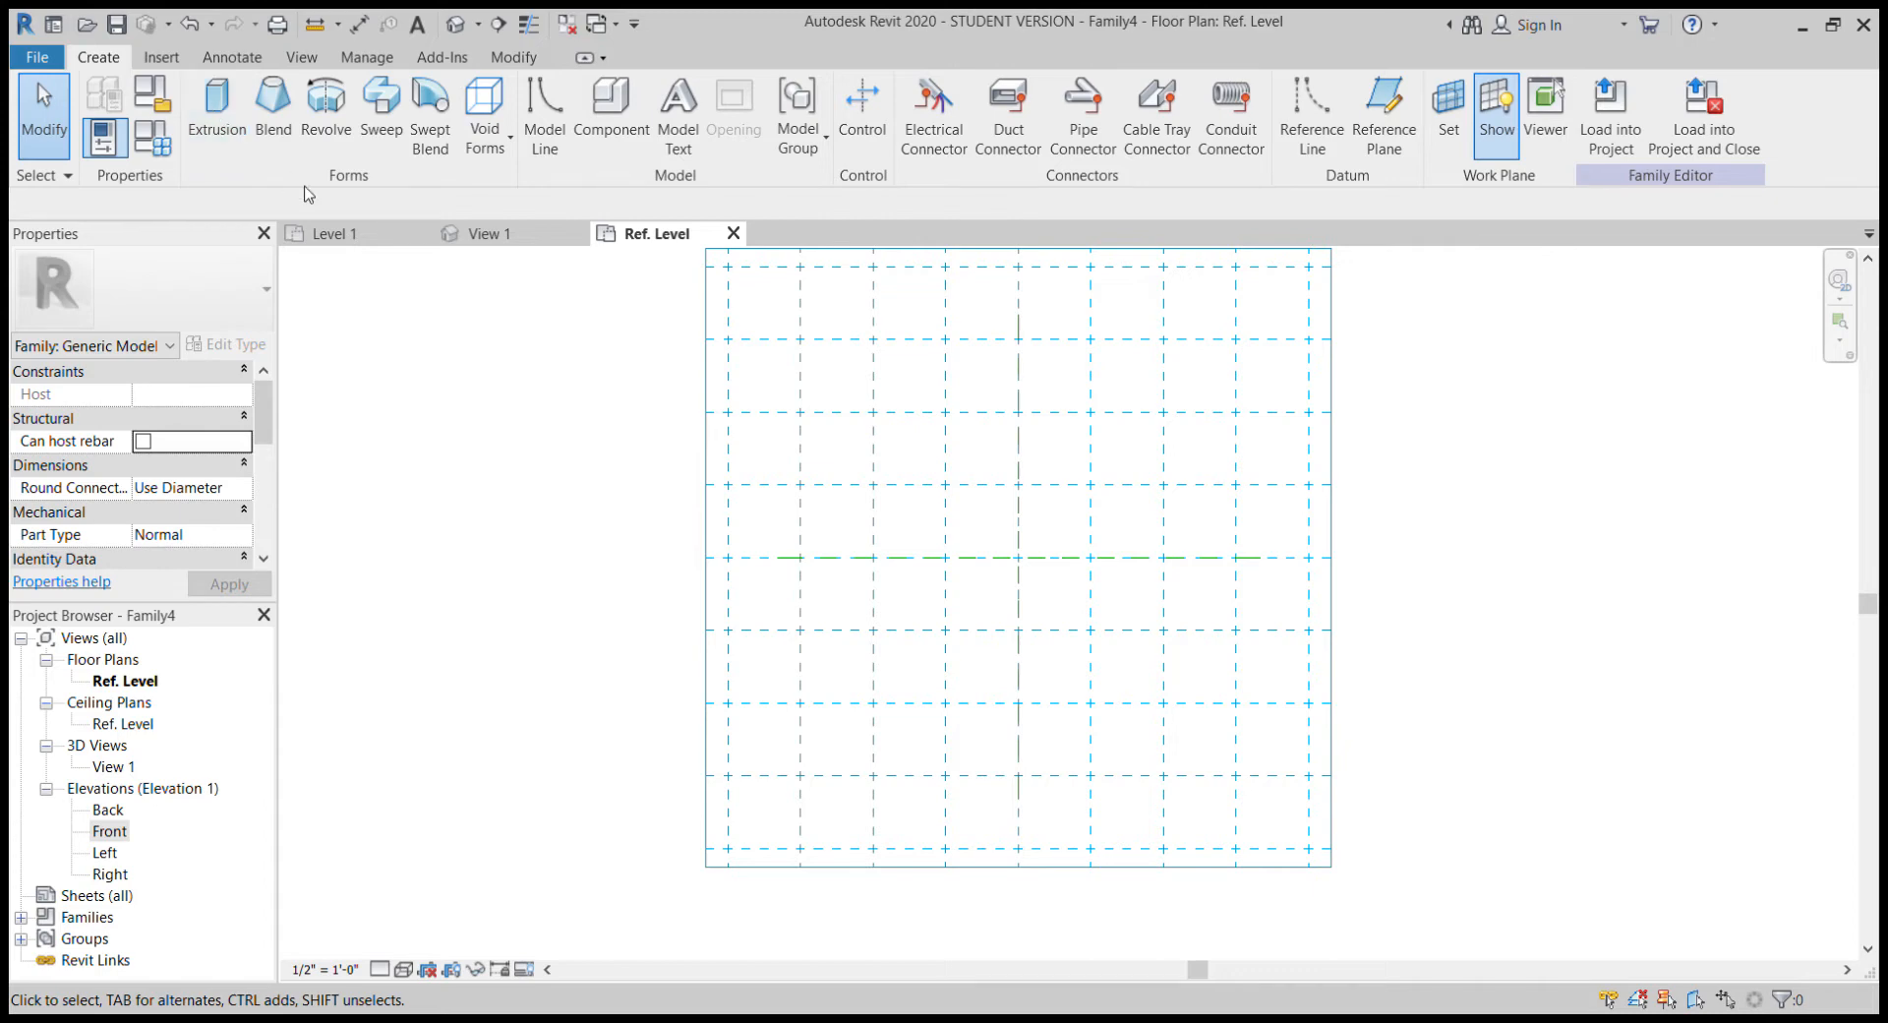
# Sketch a 3' by 3' extrusion profile centred on the vertical reference plane, its lower edge on the horizontal reference plane
pyautogui.click(216, 103)
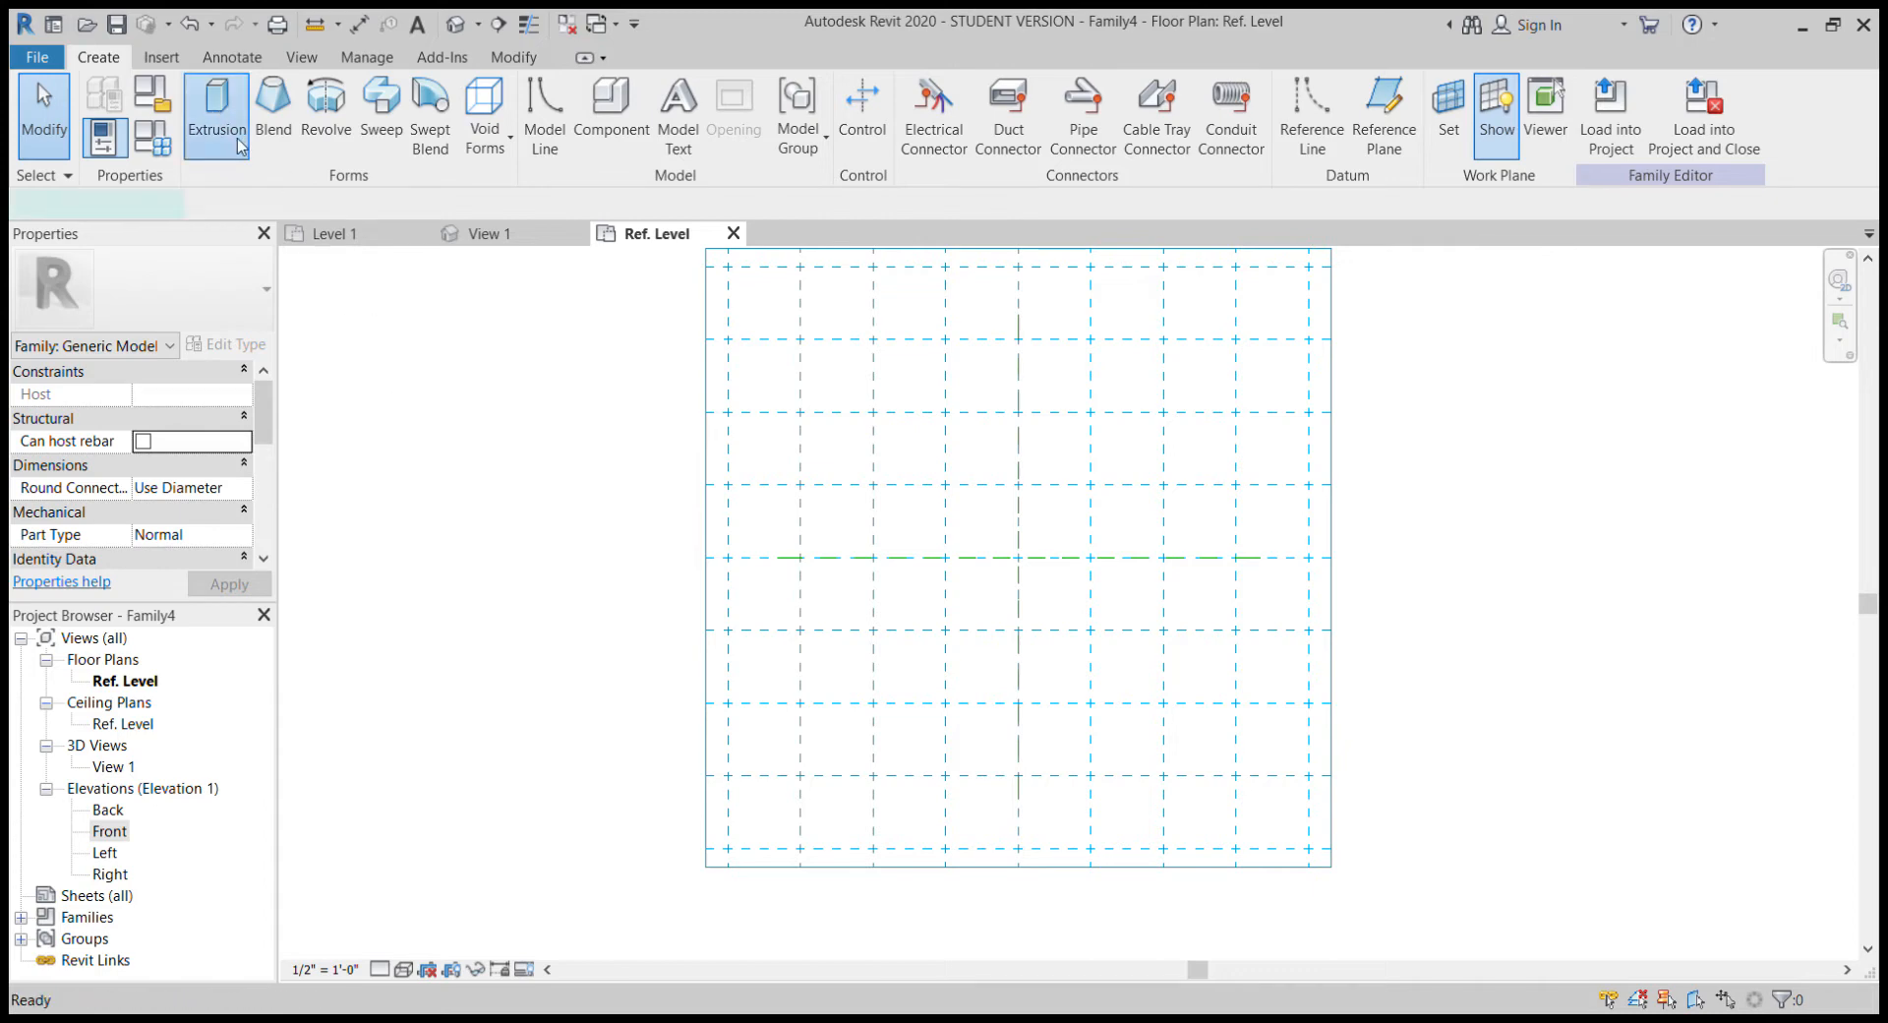
pyautogui.click(924, 92)
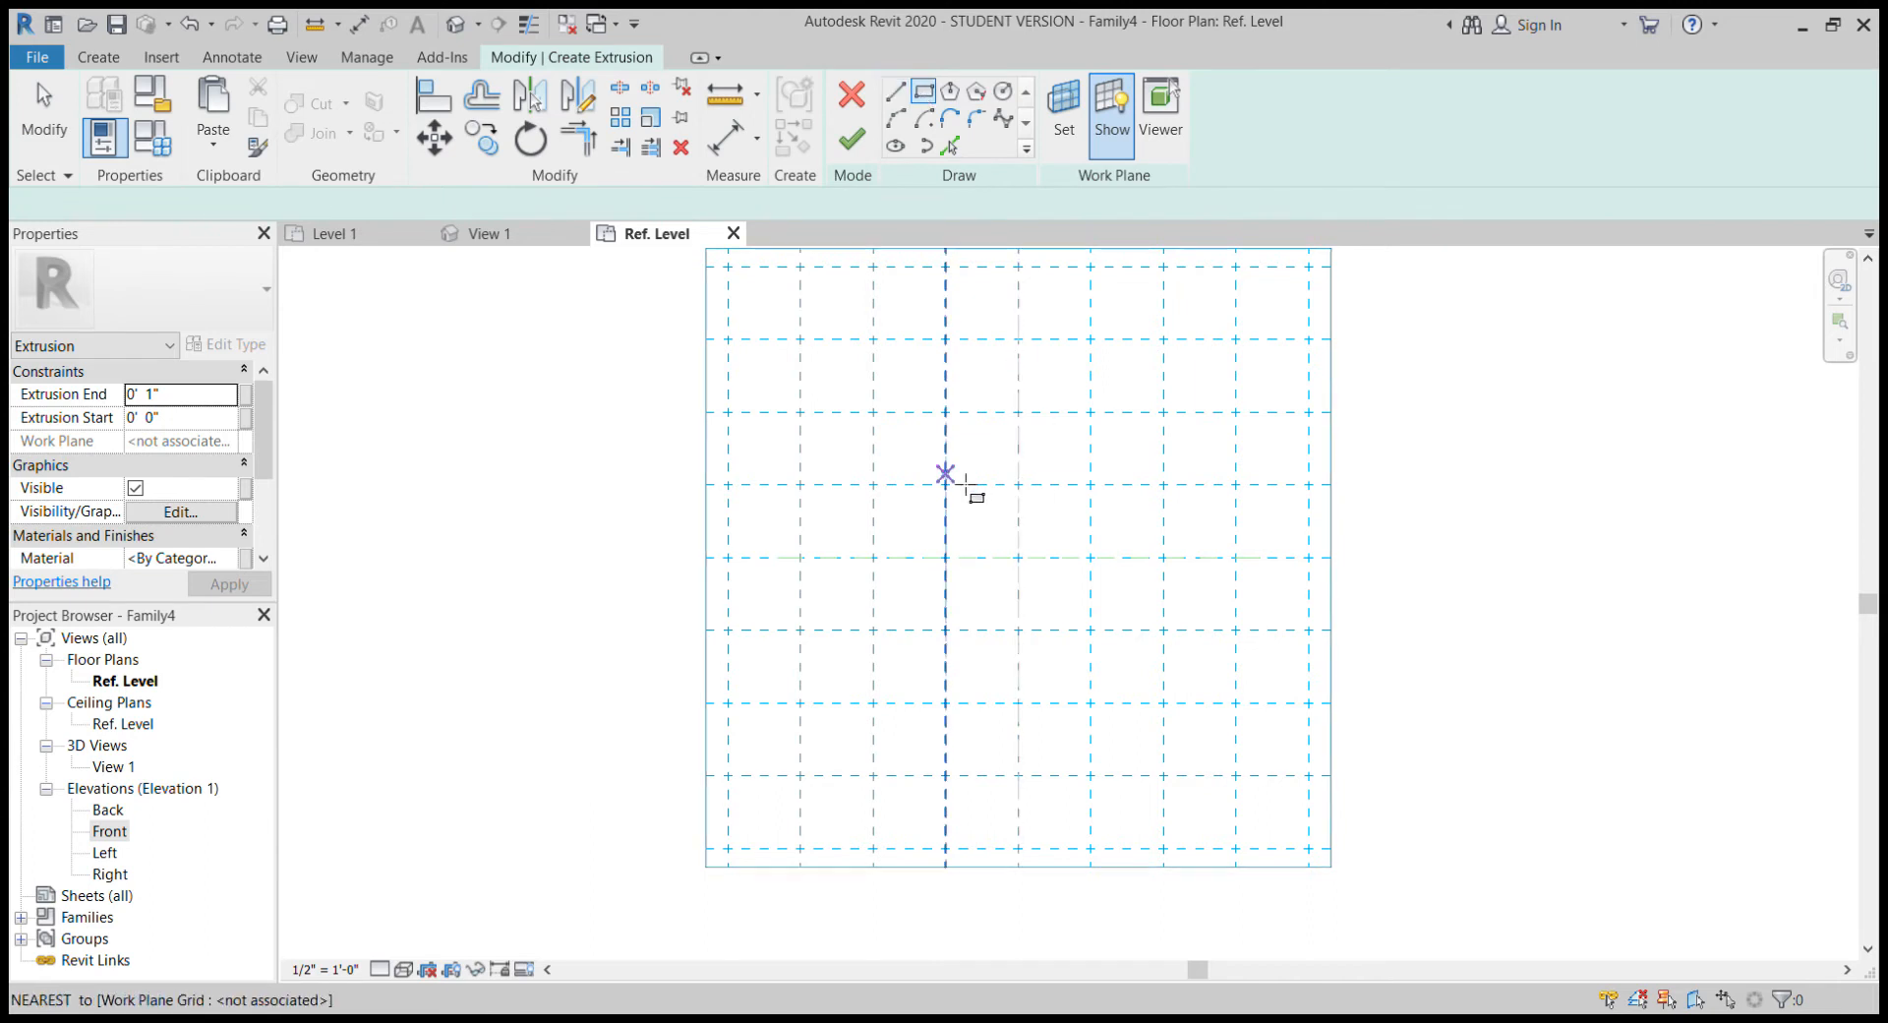
pyautogui.click(946, 412)
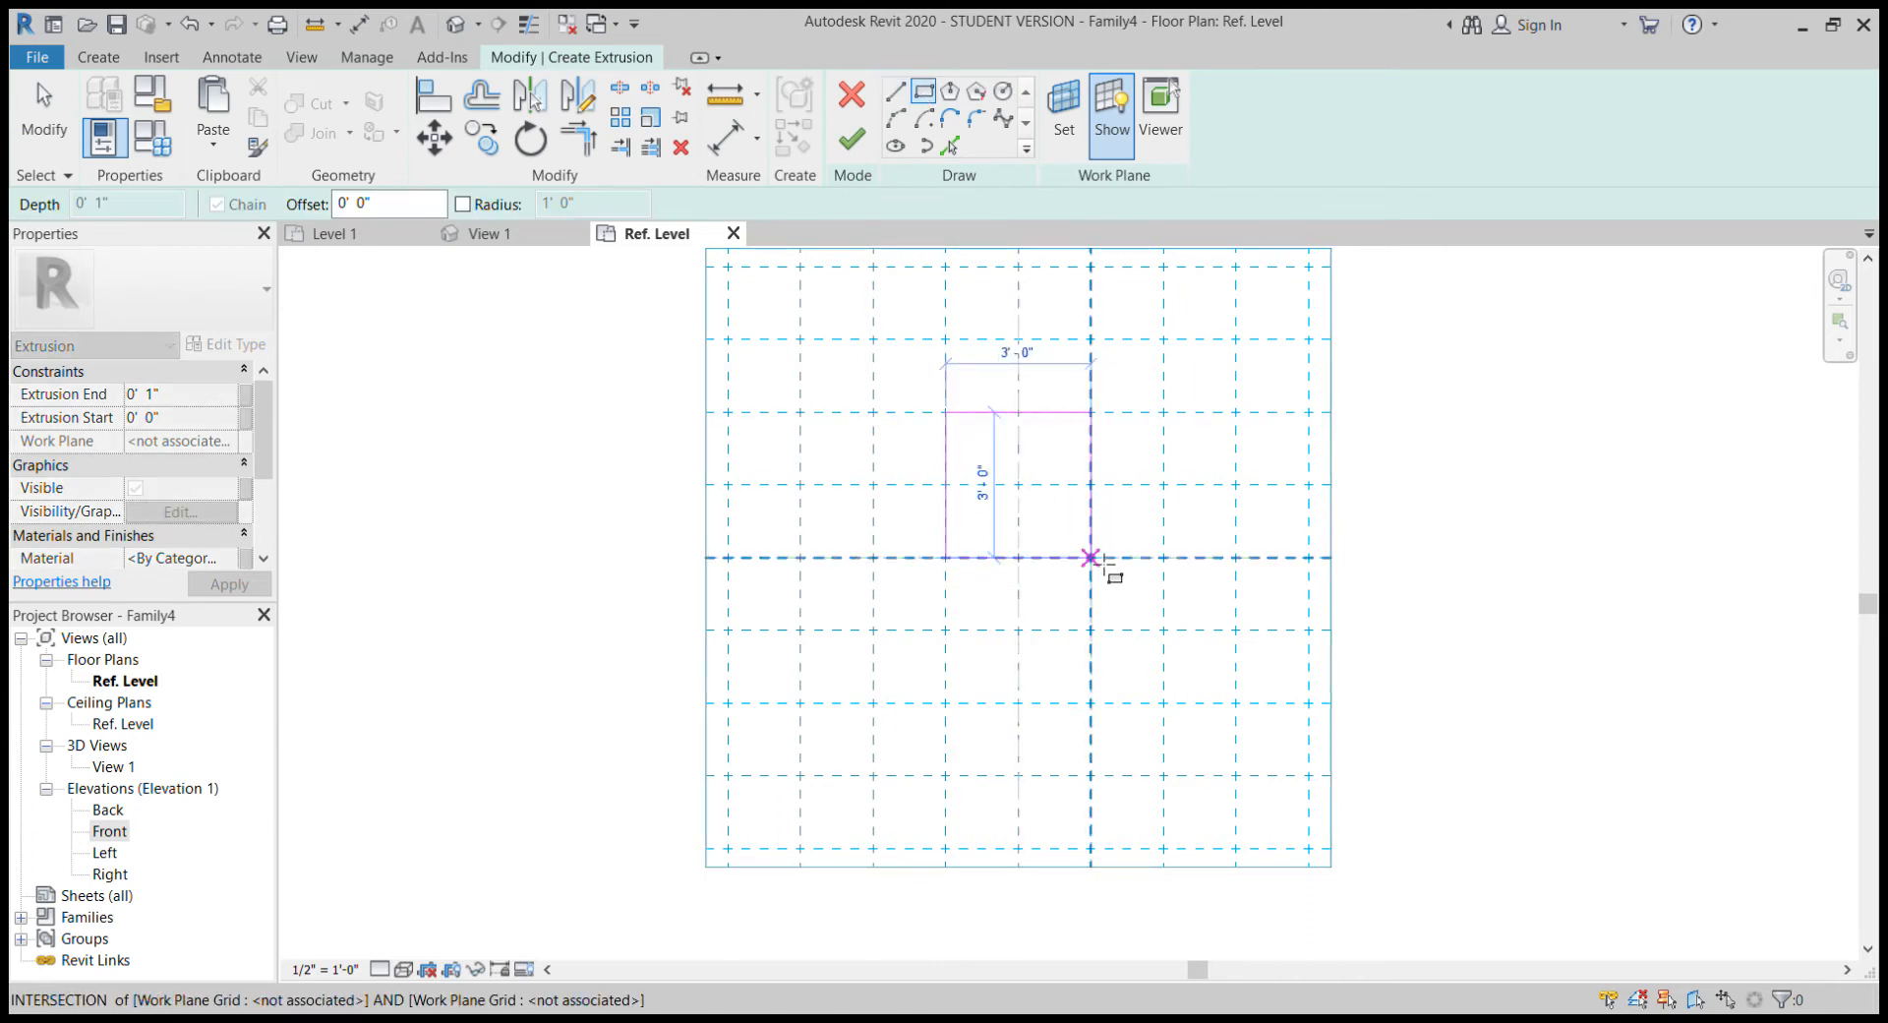
pyautogui.click(1091, 558)
# Set the extrusion end to 3', finish the solid cube and view it in the 3D view
pyautogui.click(203, 401)
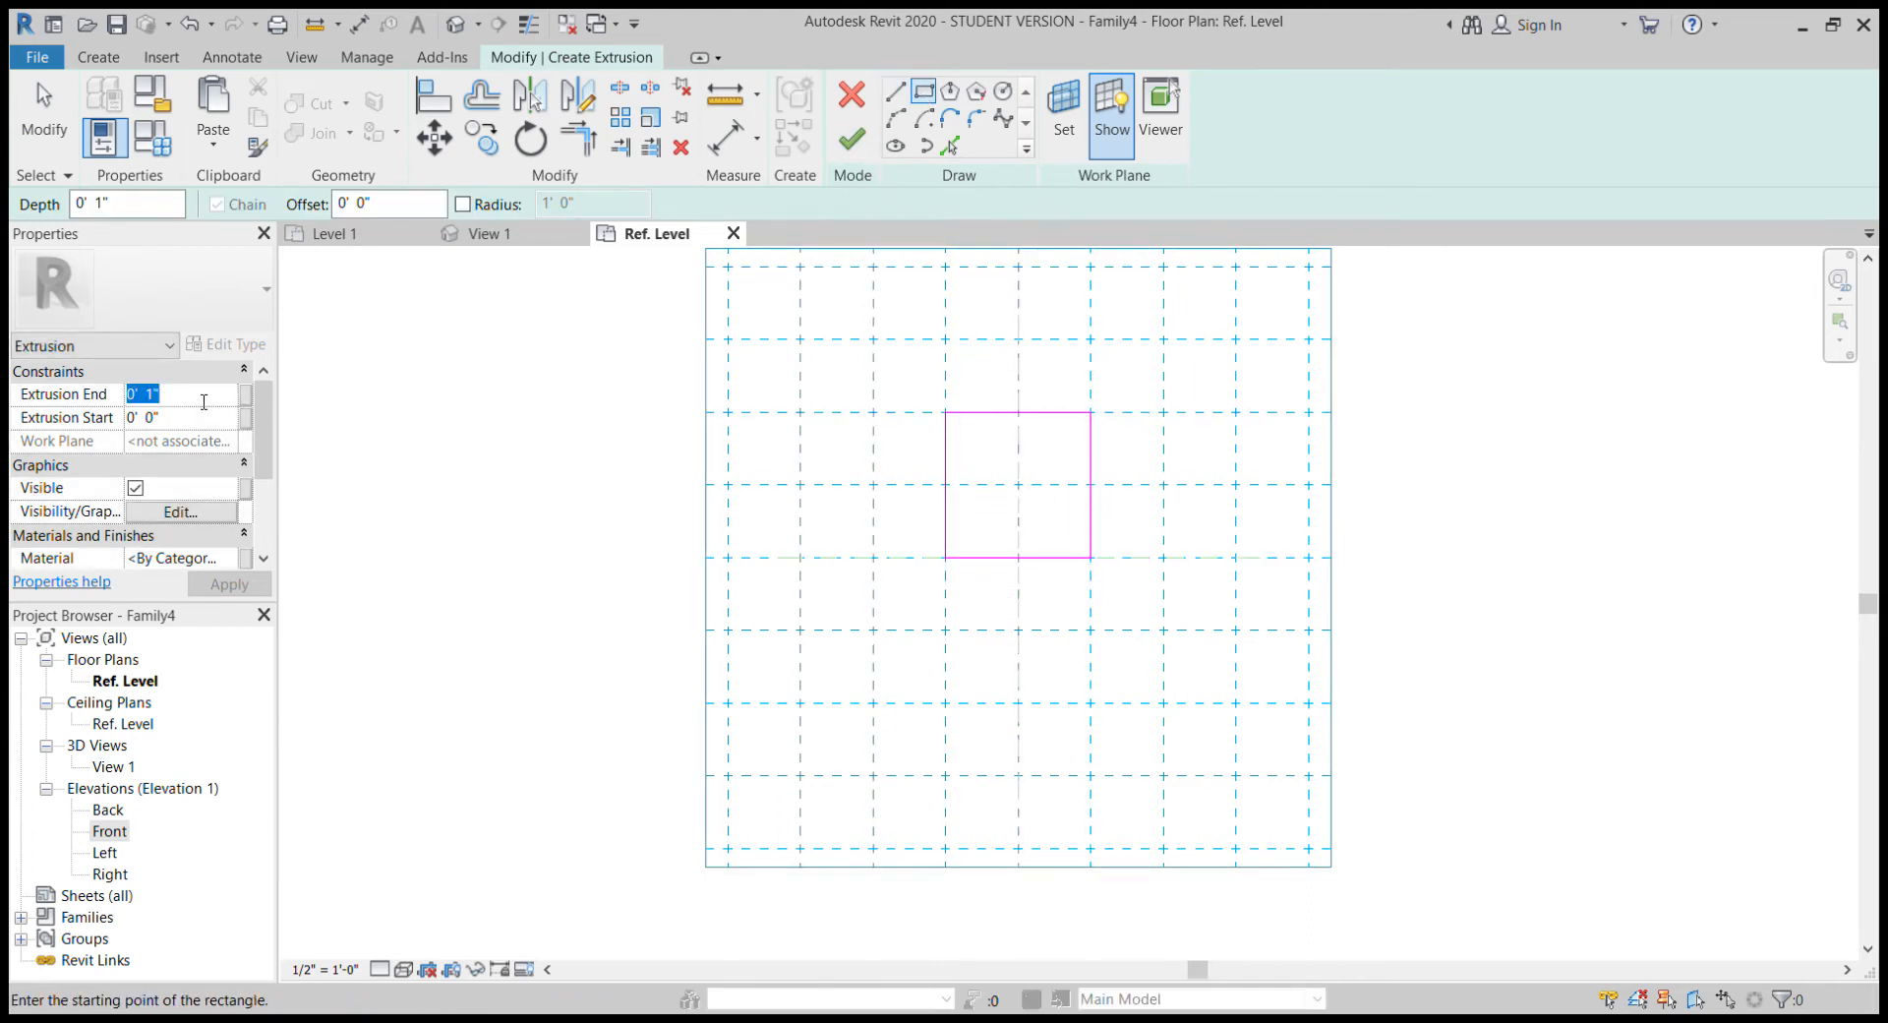
pyautogui.write('3')
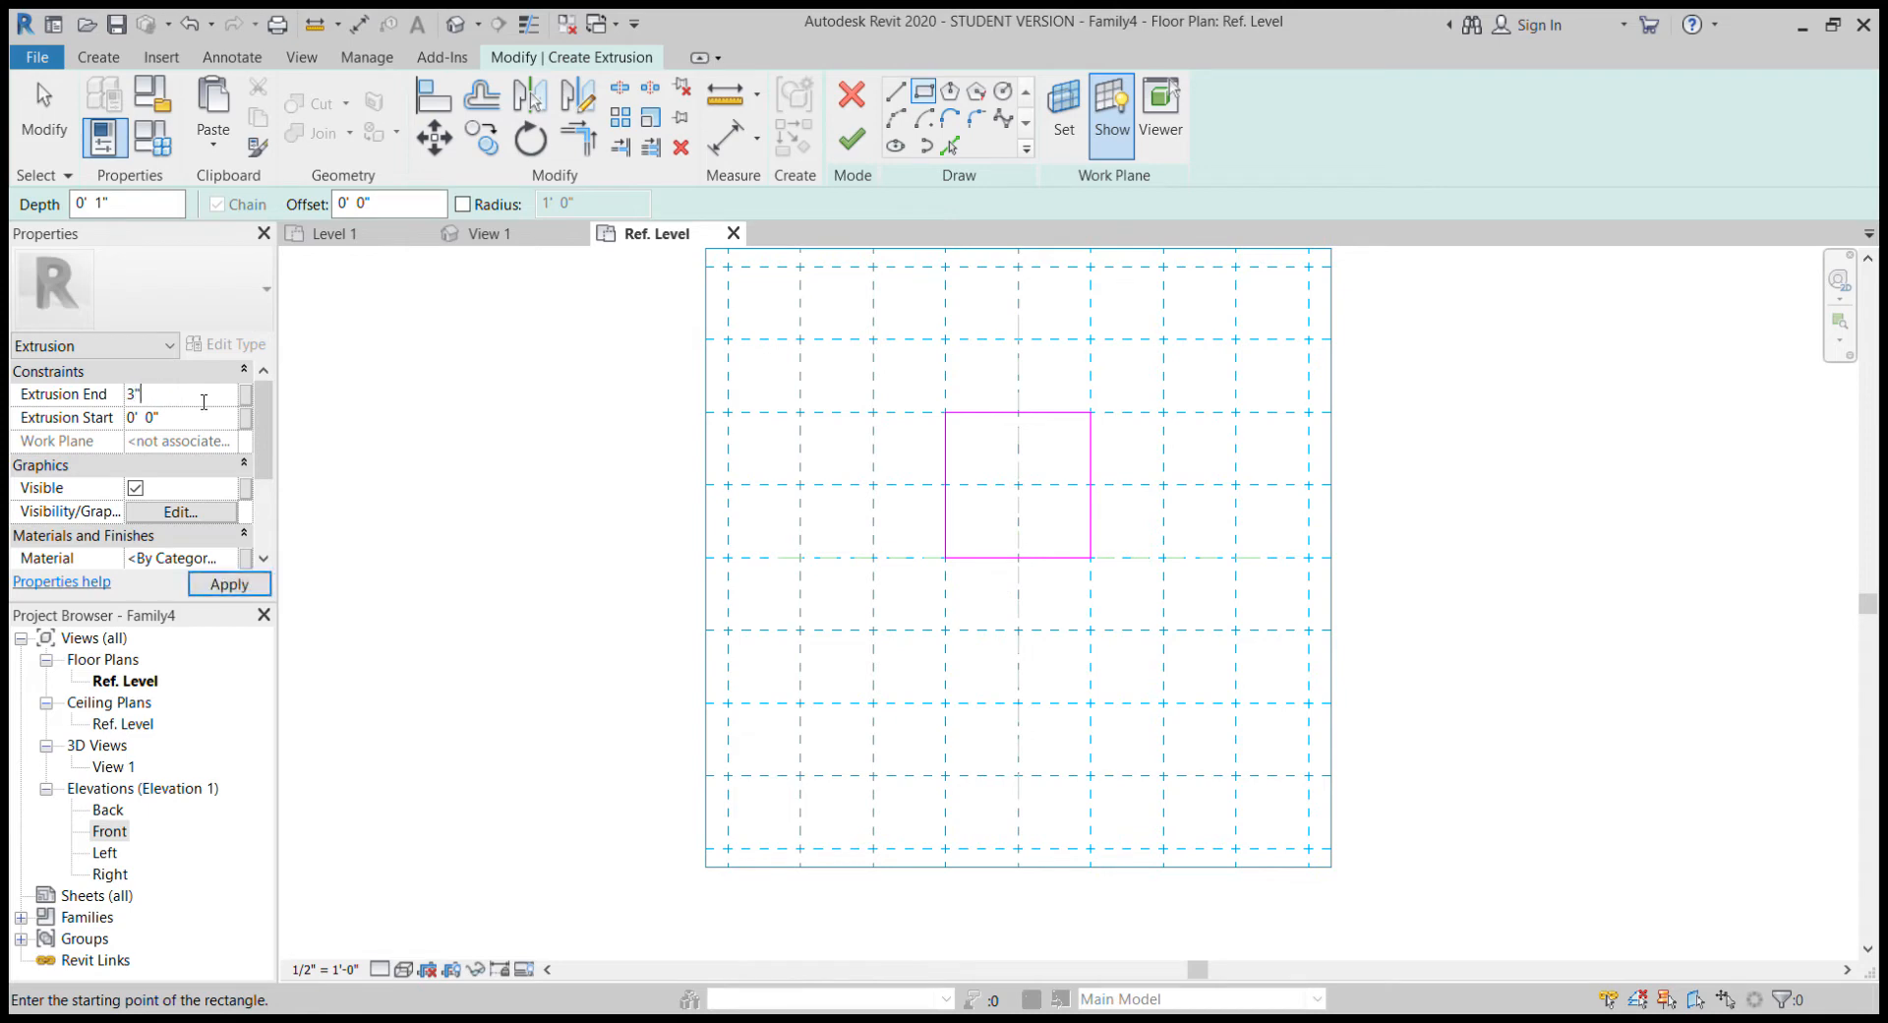
pyautogui.click(227, 582)
pyautogui.click(852, 139)
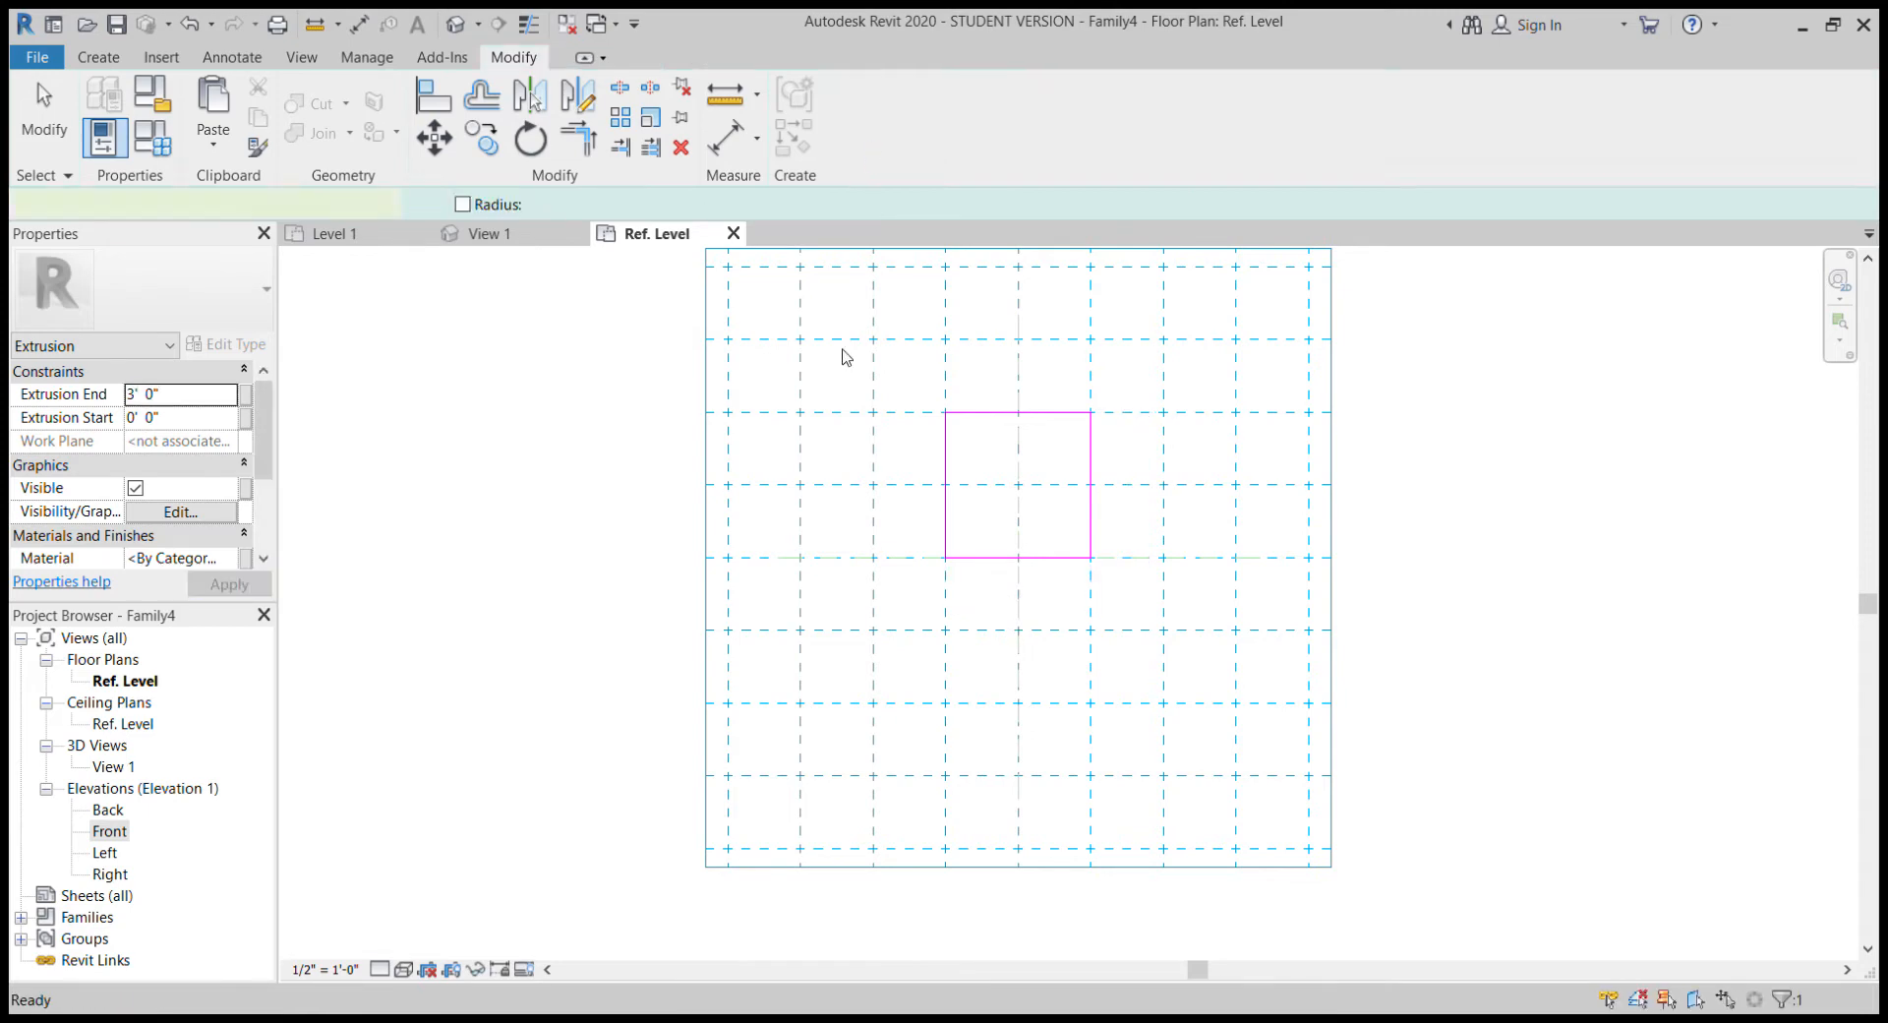
pyautogui.click(515, 233)
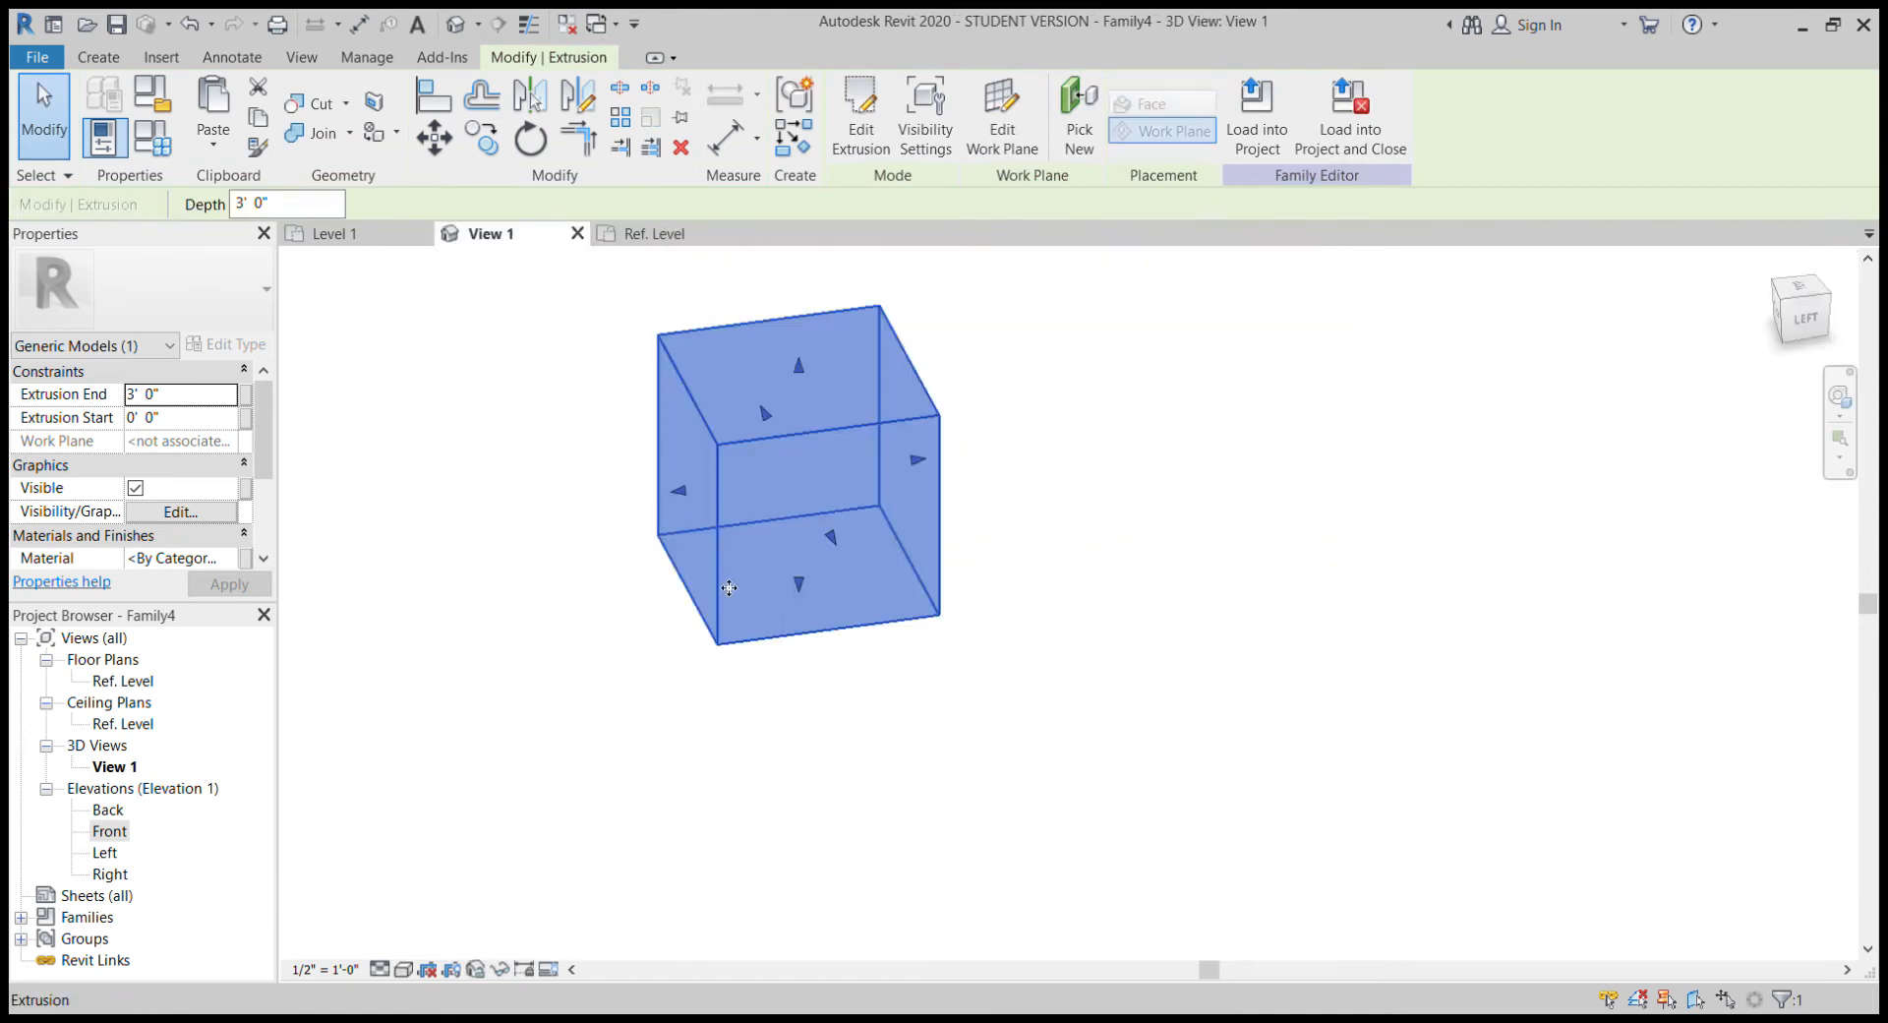
pyautogui.keyDown('shift'); pyautogui.moveTo(724, 585); pyautogui.dragTo(1256, 608, button='middle'); pyautogui.keyUp('shift')
pyautogui.click(1286, 593)
pyautogui.moveTo(999, 619)
pyautogui.keyDown('shift'); pyautogui.mouseDown(button='middle')
pyautogui.moveTo(1062, 589)
pyautogui.moveTo(1163, 617)
pyautogui.mouseUp(button='middle'); pyautogui.keyUp('shift')
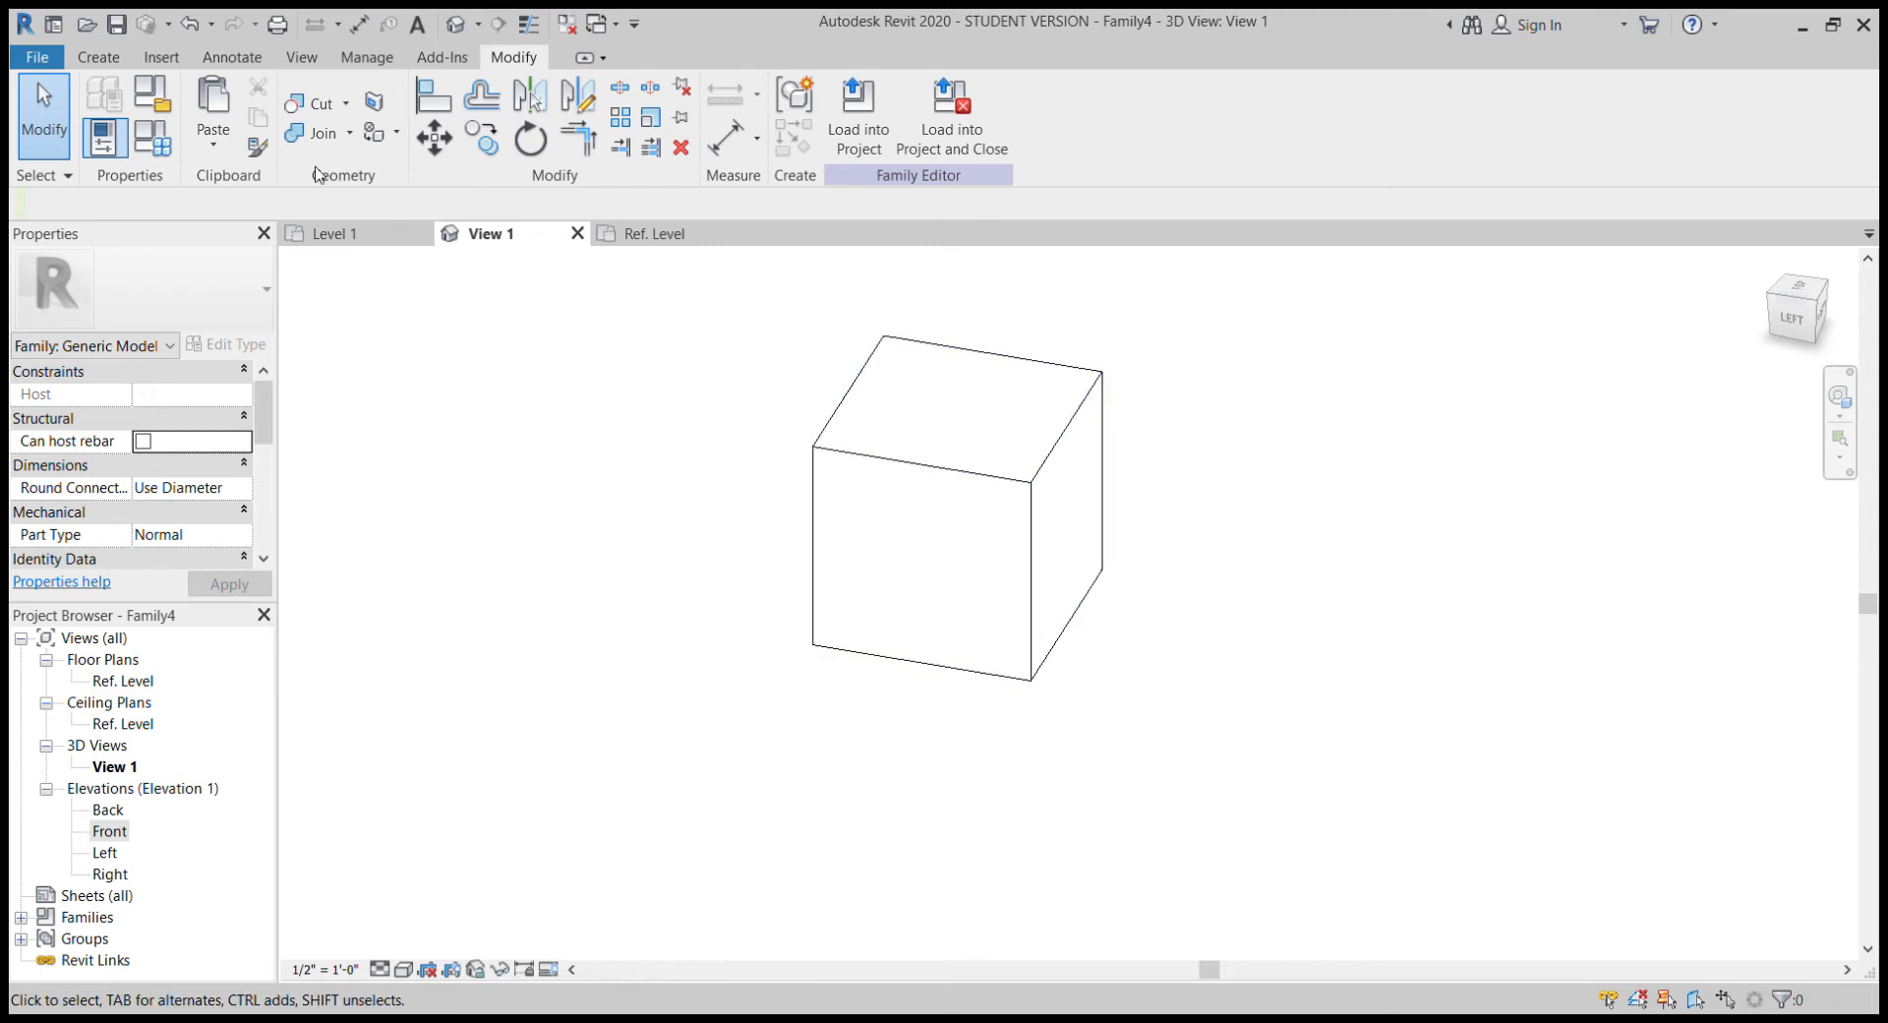
# Start a void extrusion and set its work plane to the cube's front face
pyautogui.click(99, 57)
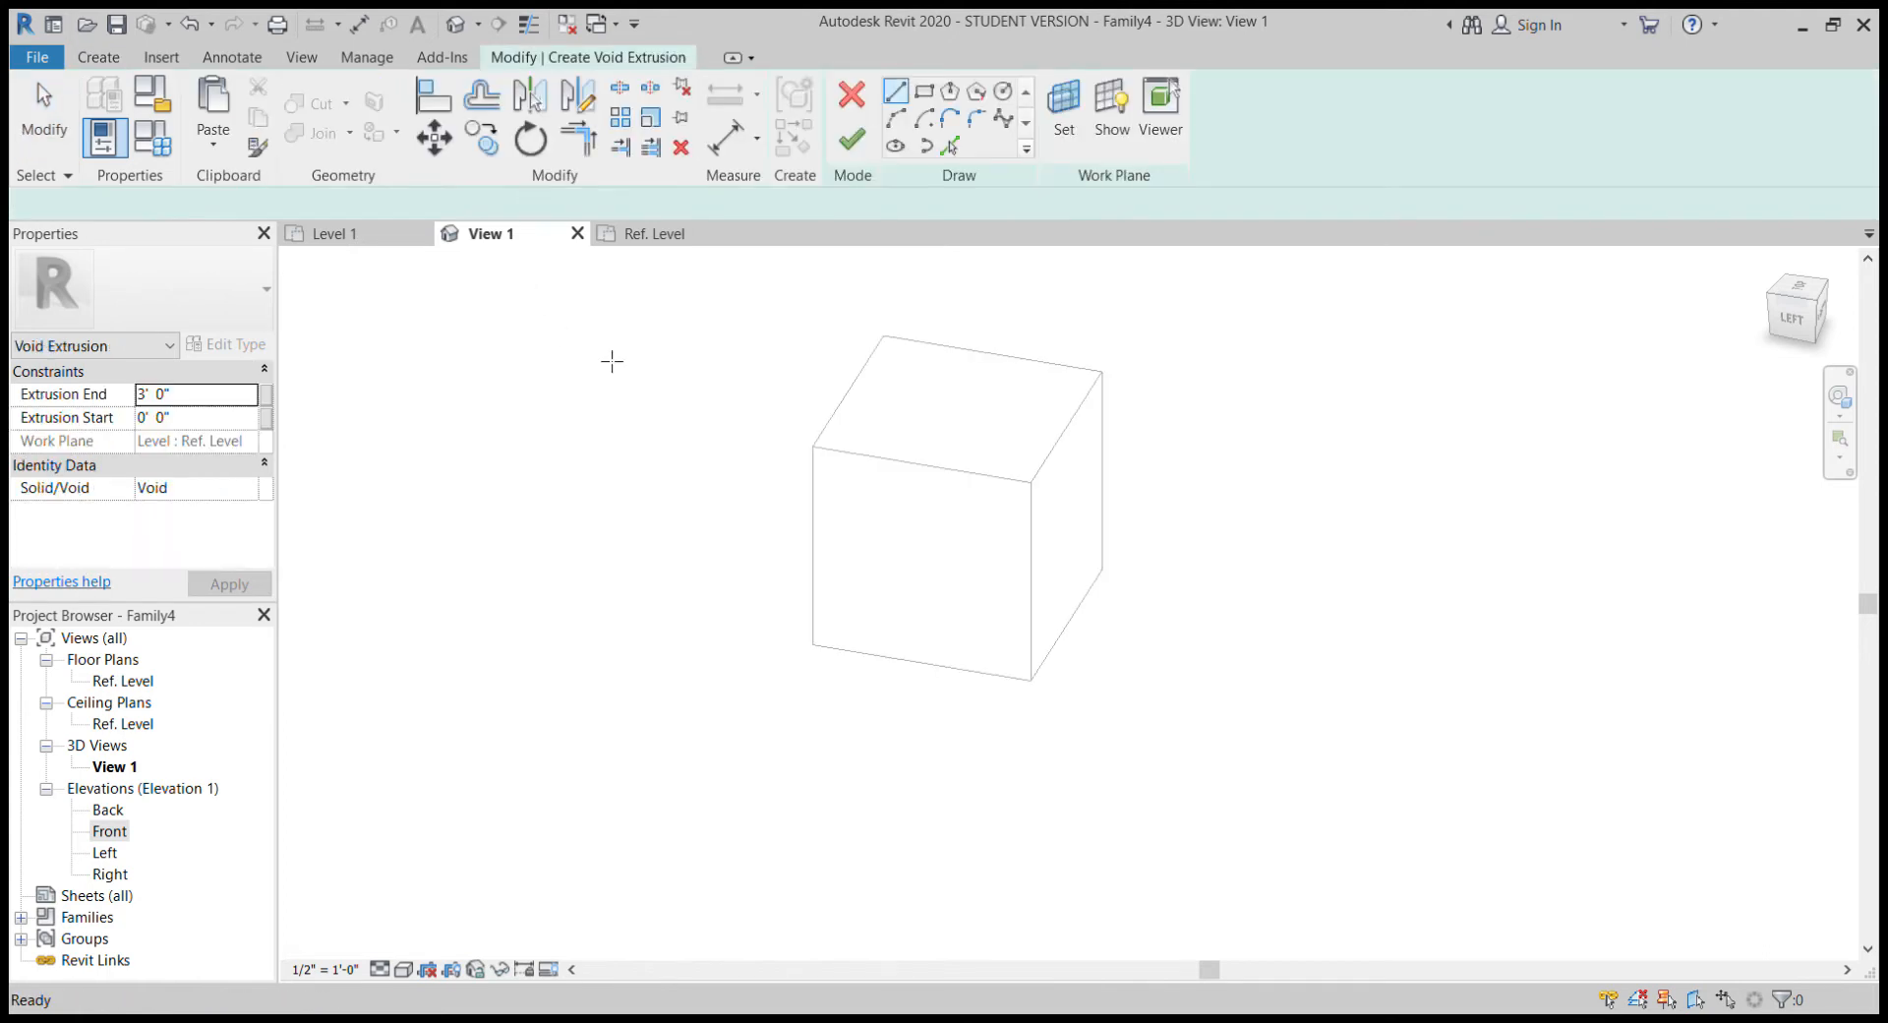
pyautogui.keyDown('shift'); pyautogui.moveTo(1280, 586); pyautogui.dragTo(997, 333, button='middle'); pyautogui.keyUp('shift')
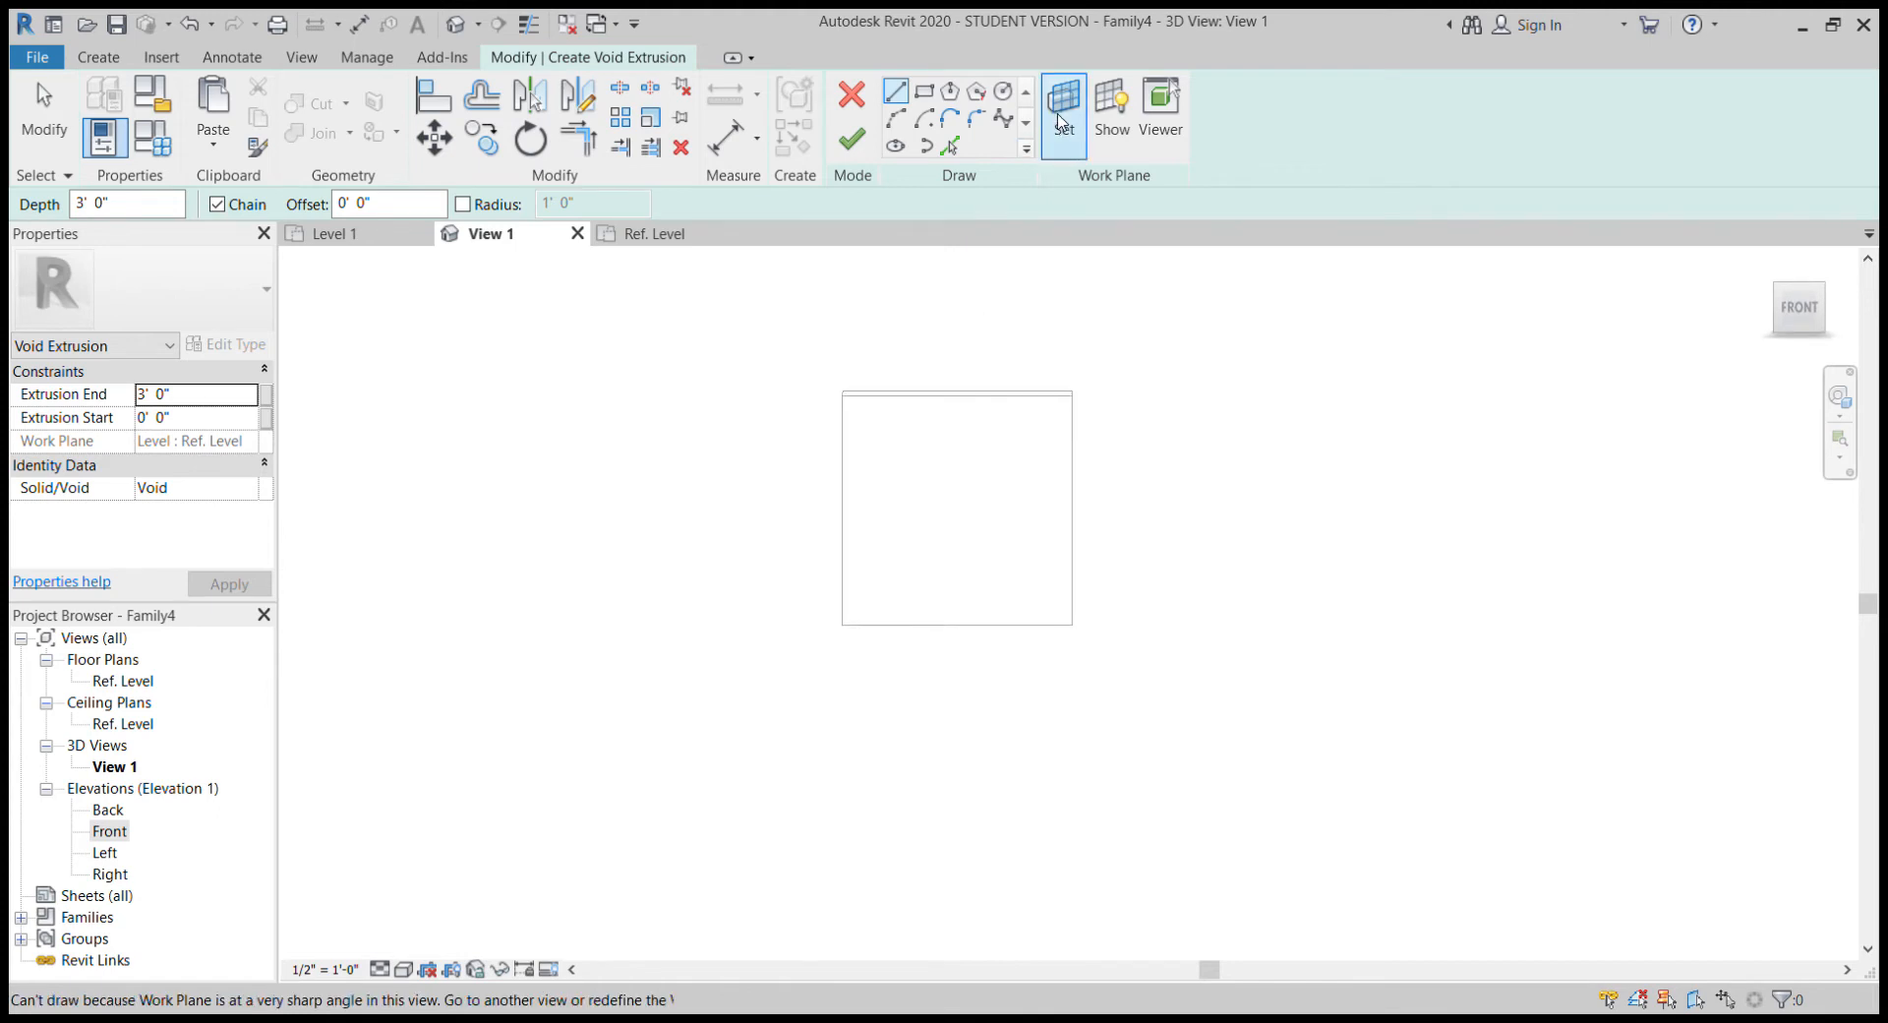
pyautogui.click(1064, 110)
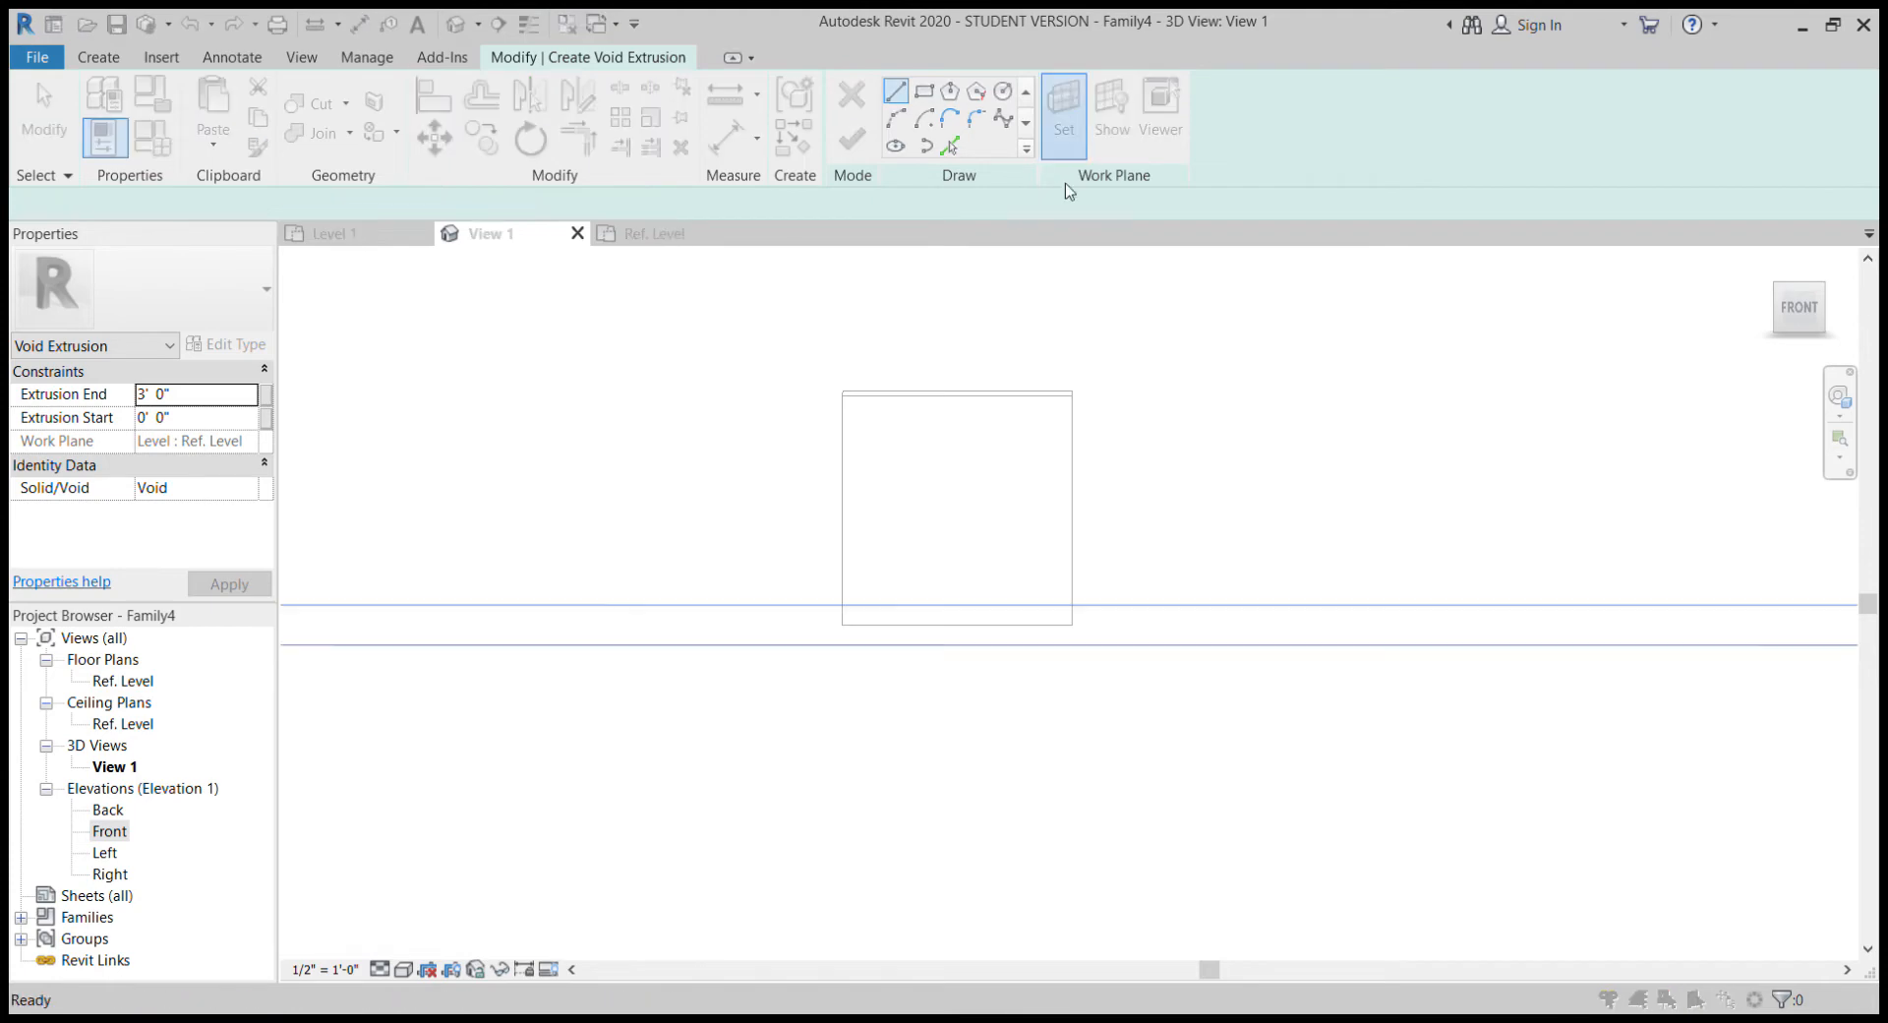
pyautogui.click(887, 663)
pyautogui.click(908, 507)
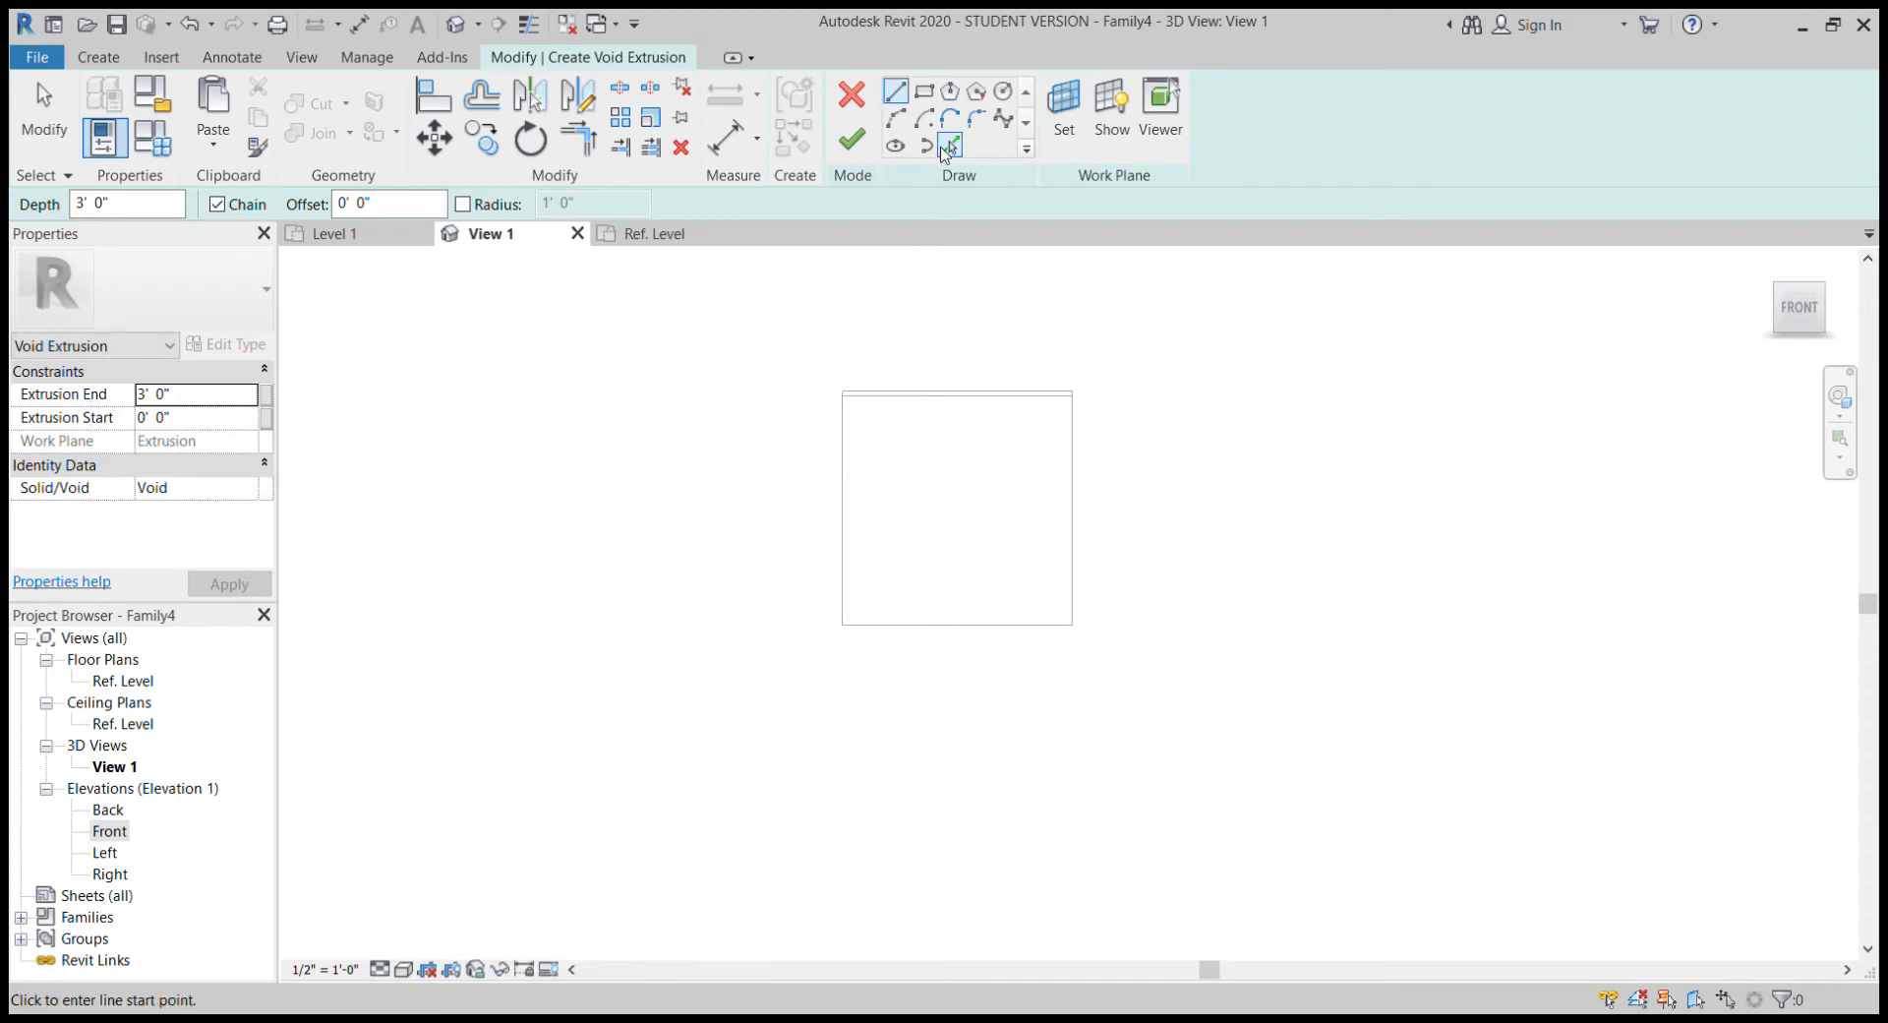
# Sketch a square of about 5" near the middle of the front face and finish the void extrusion
pyautogui.click(926, 94)
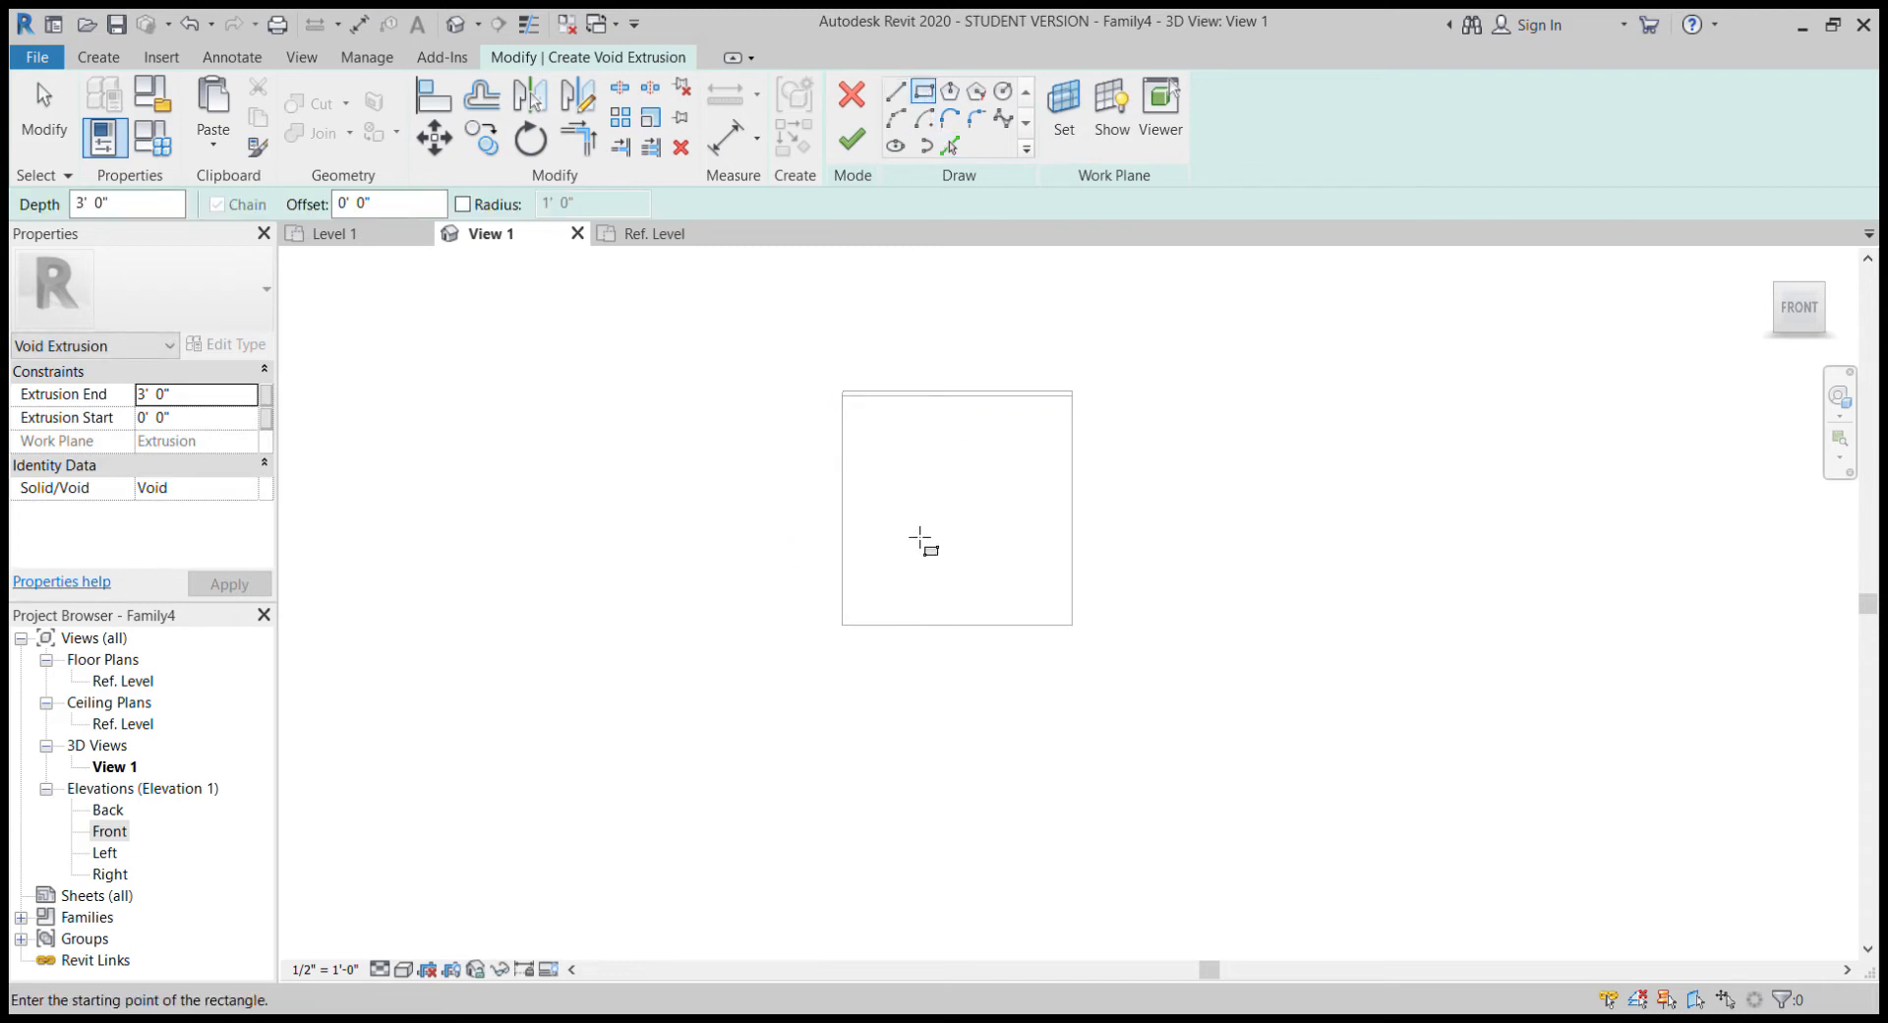
pyautogui.click(926, 485)
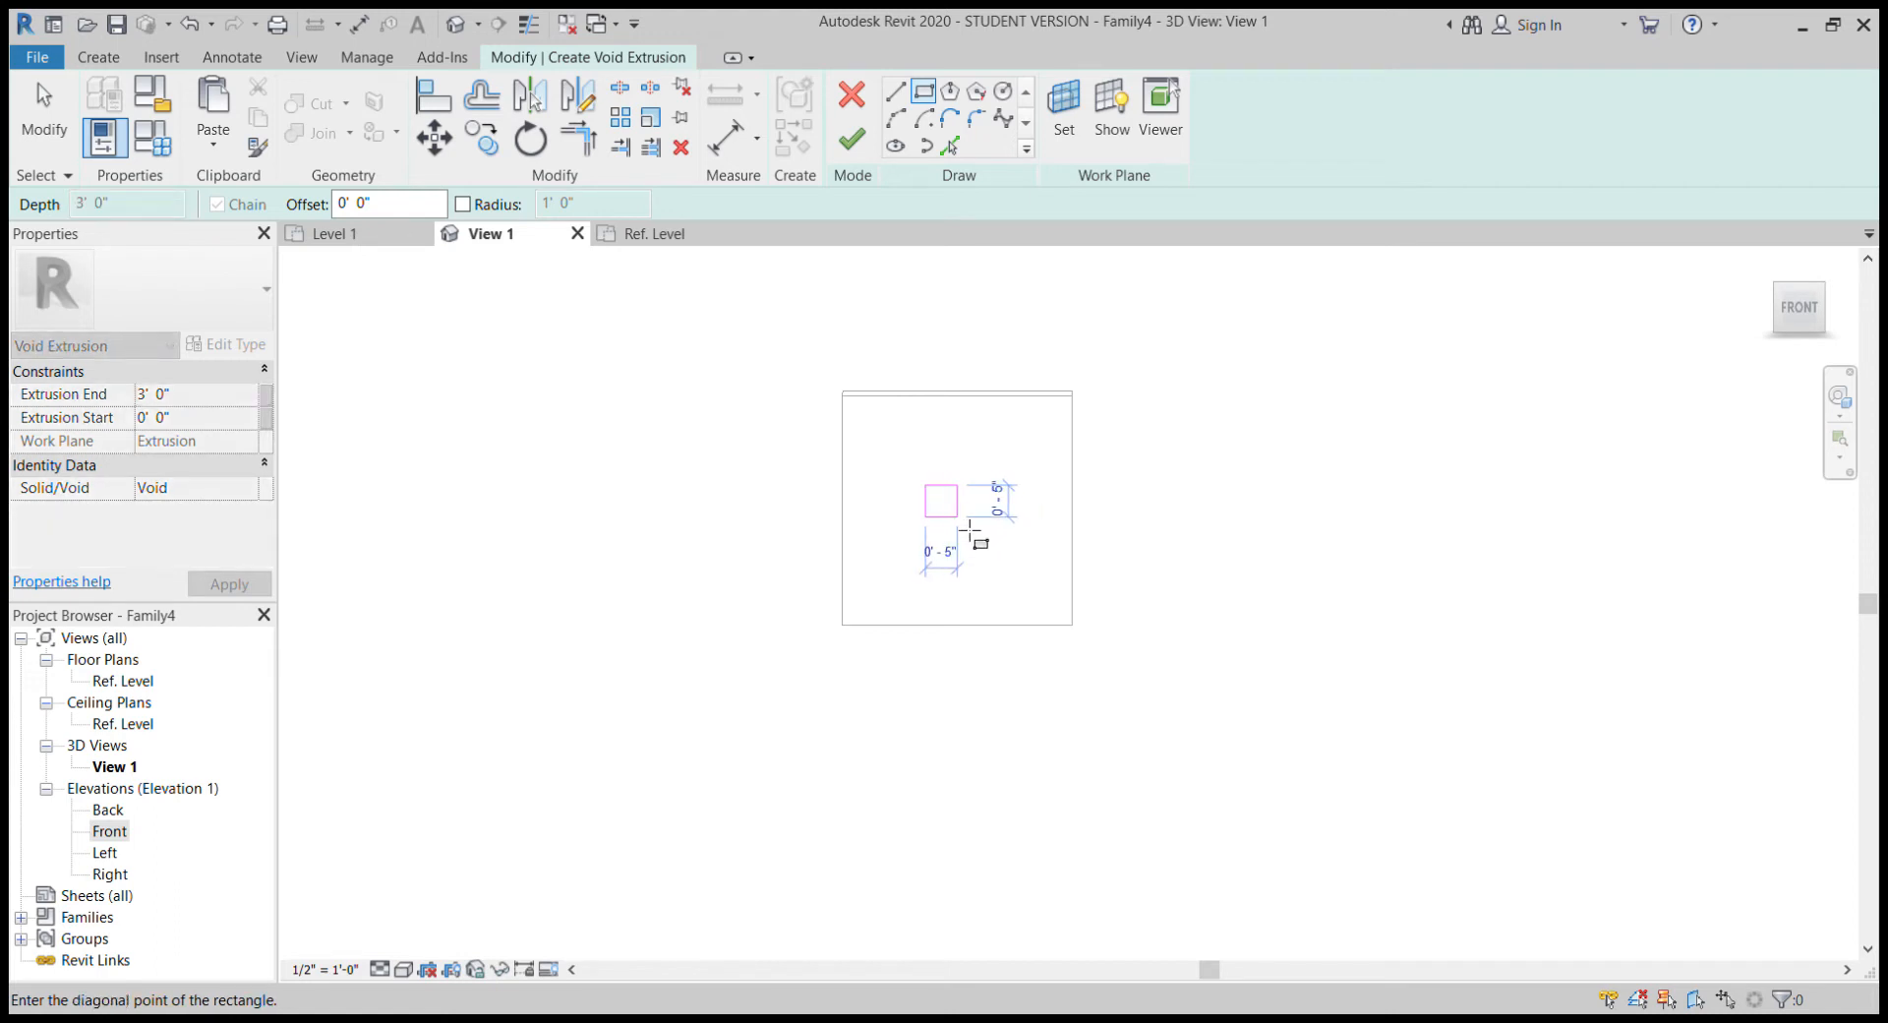
pyautogui.click(970, 531)
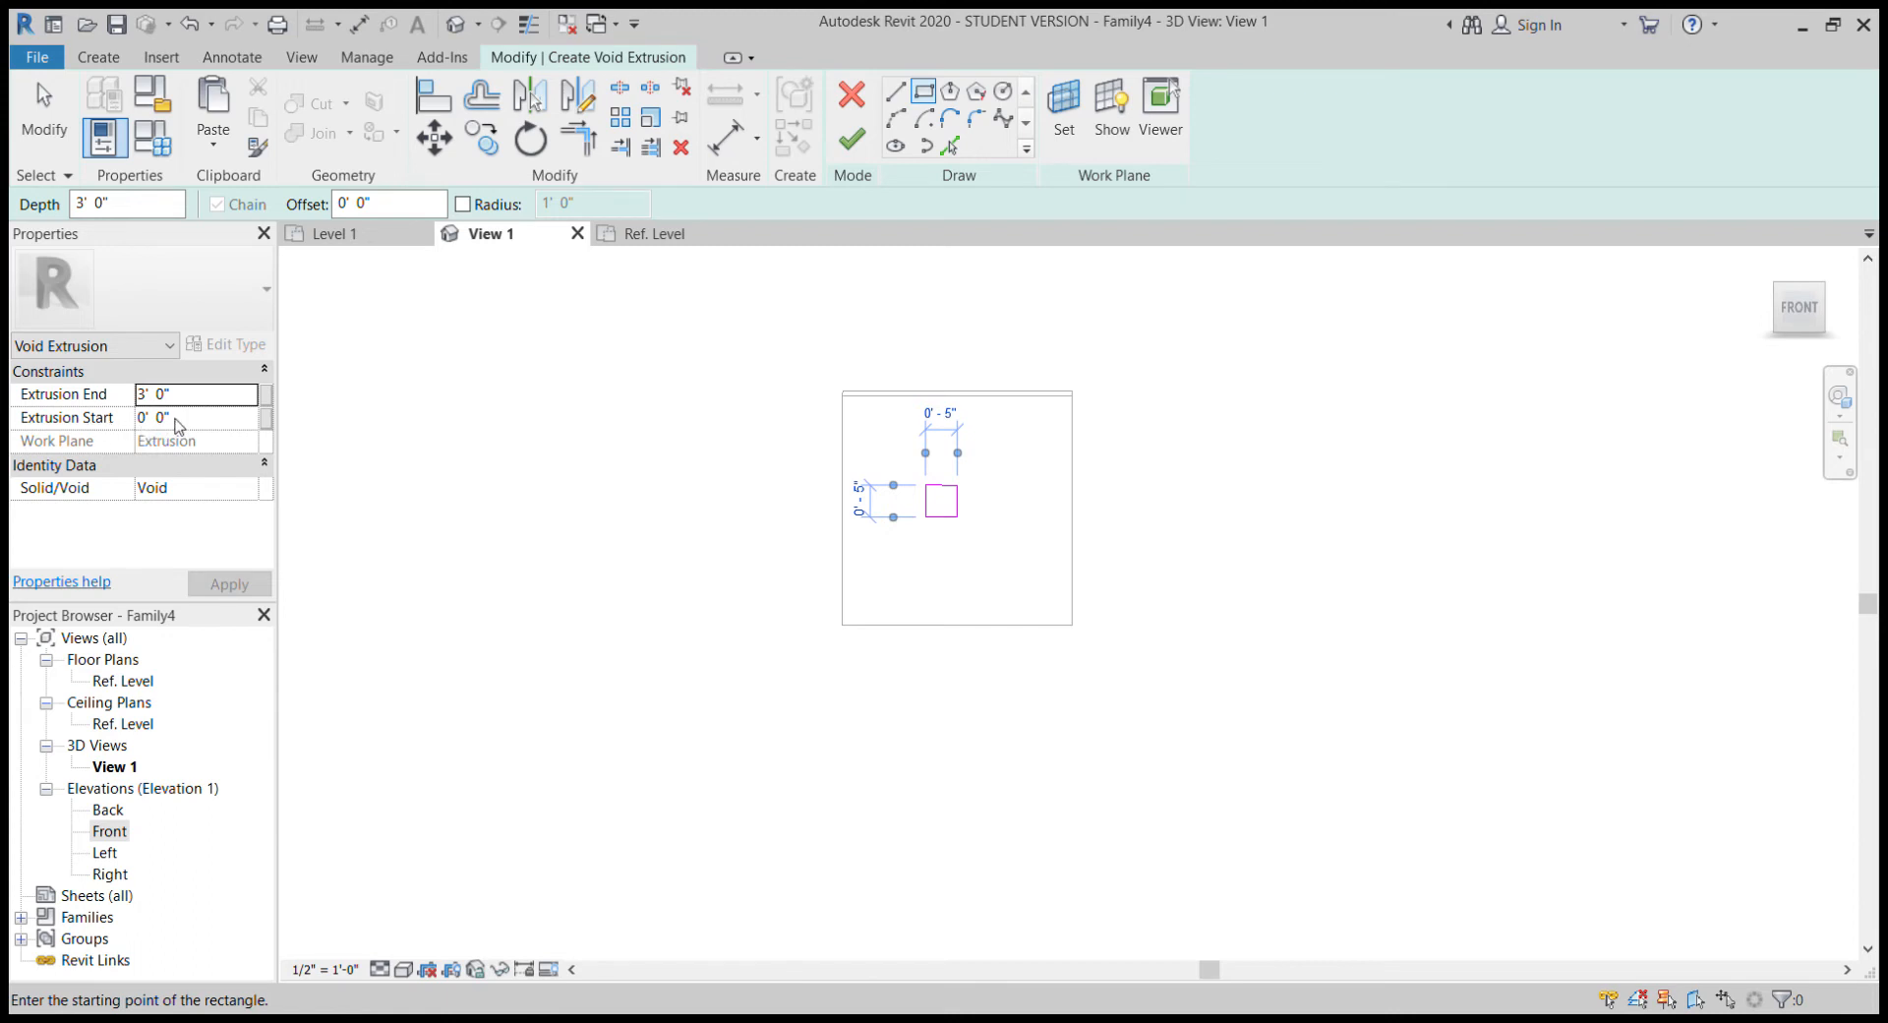
pyautogui.click(852, 144)
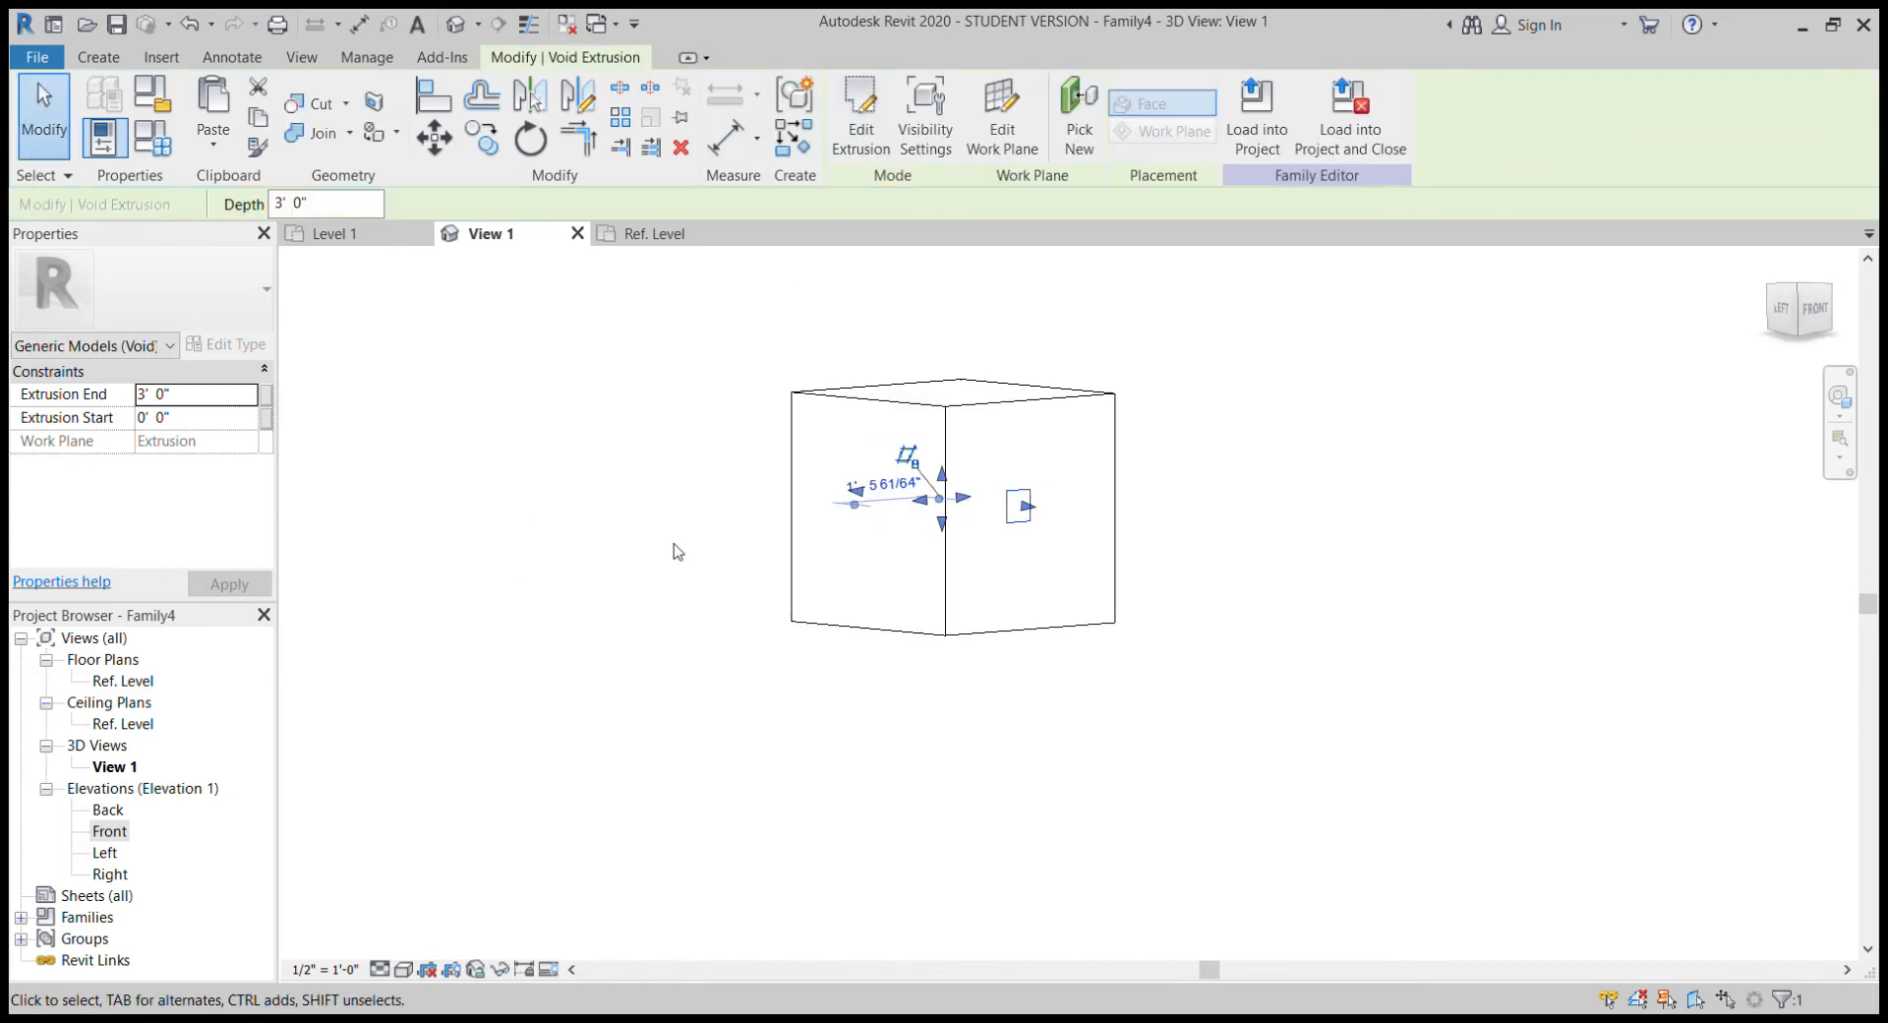
pyautogui.click(1322, 488)
pyautogui.moveTo(1323, 489)
pyautogui.keyDown('shift'); pyautogui.mouseDown(button='middle')
pyautogui.moveTo(1361, 723)
pyautogui.moveTo(1327, 602)
pyautogui.moveTo(1141, 409)
pyautogui.moveTo(989, 461)
pyautogui.moveTo(835, 602)
pyautogui.moveTo(636, 570)
pyautogui.moveTo(1319, 514)
pyautogui.moveTo(1322, 496)
pyautogui.mouseUp(button='middle'); pyautogui.keyUp('shift')
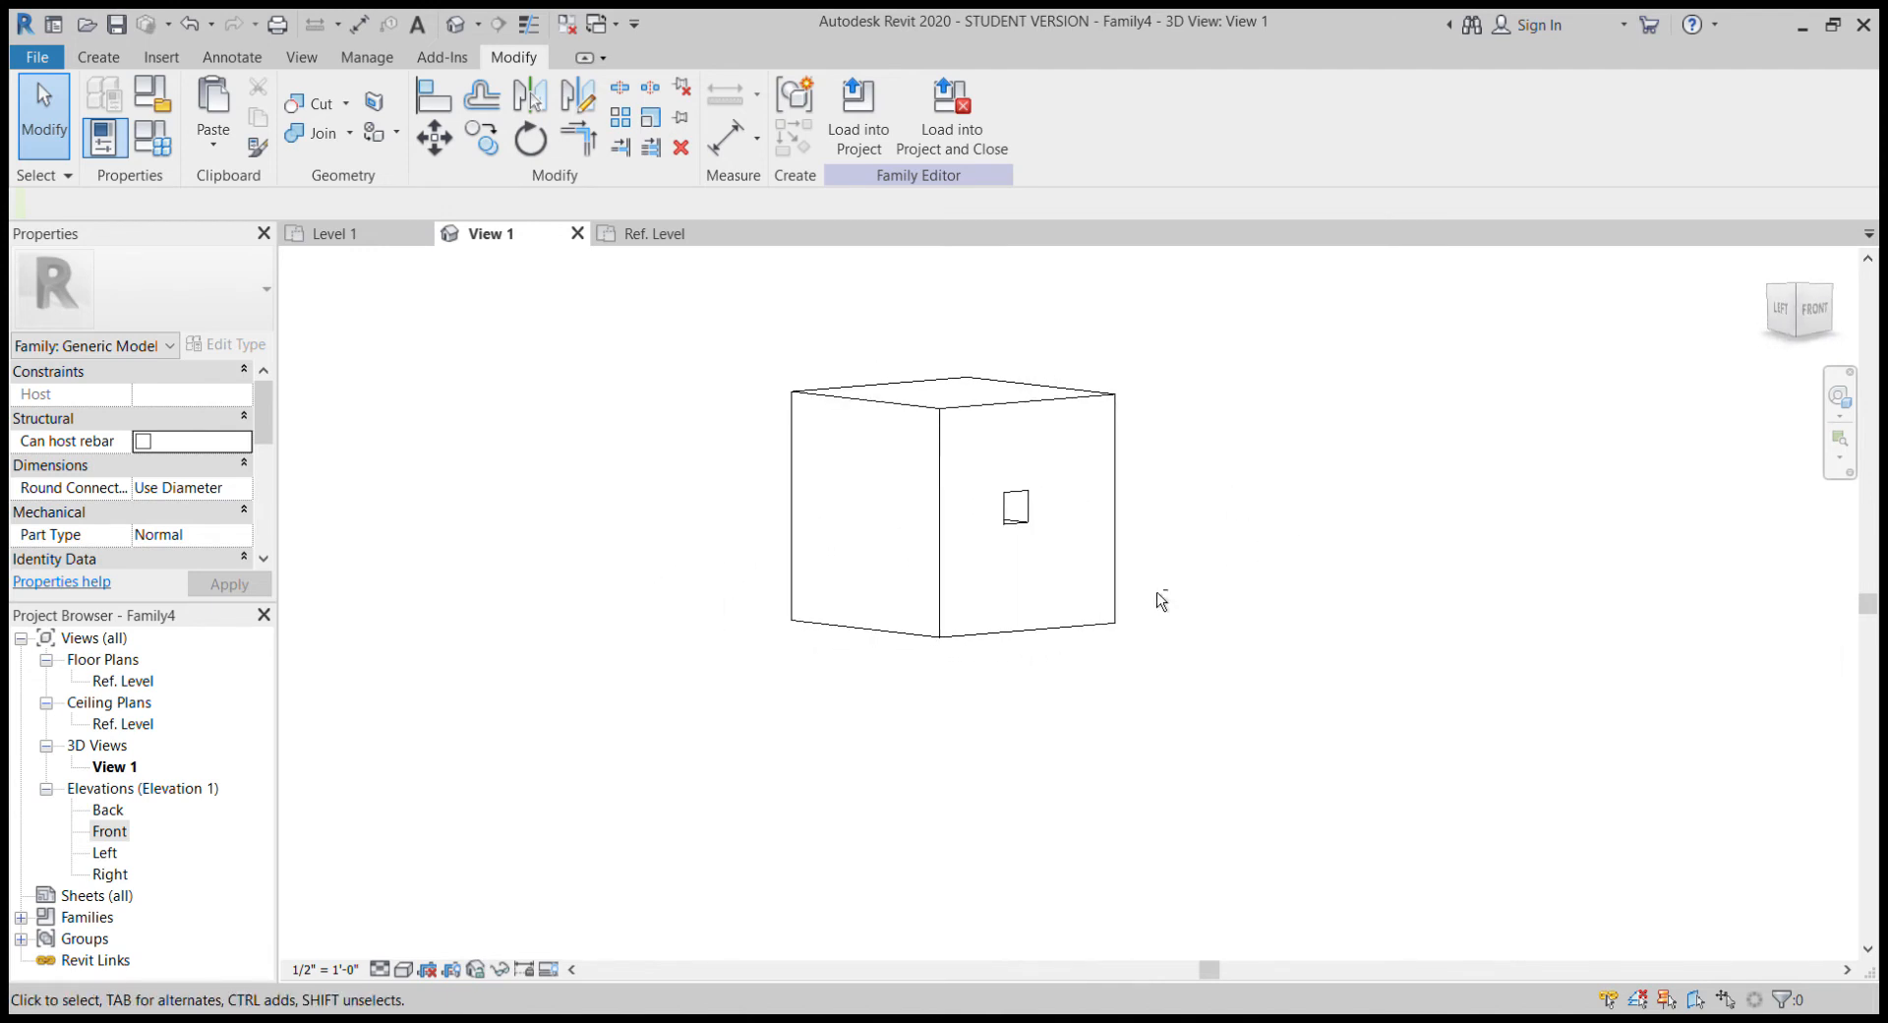
# Select the void extrusion in the cube and set its extrusion end to 2'
pyautogui.keyDown('shift'); pyautogui.moveTo(1162, 601); pyautogui.dragTo(1024, 573, button='middle'); pyautogui.keyUp('shift')
pyautogui.click(983, 524)
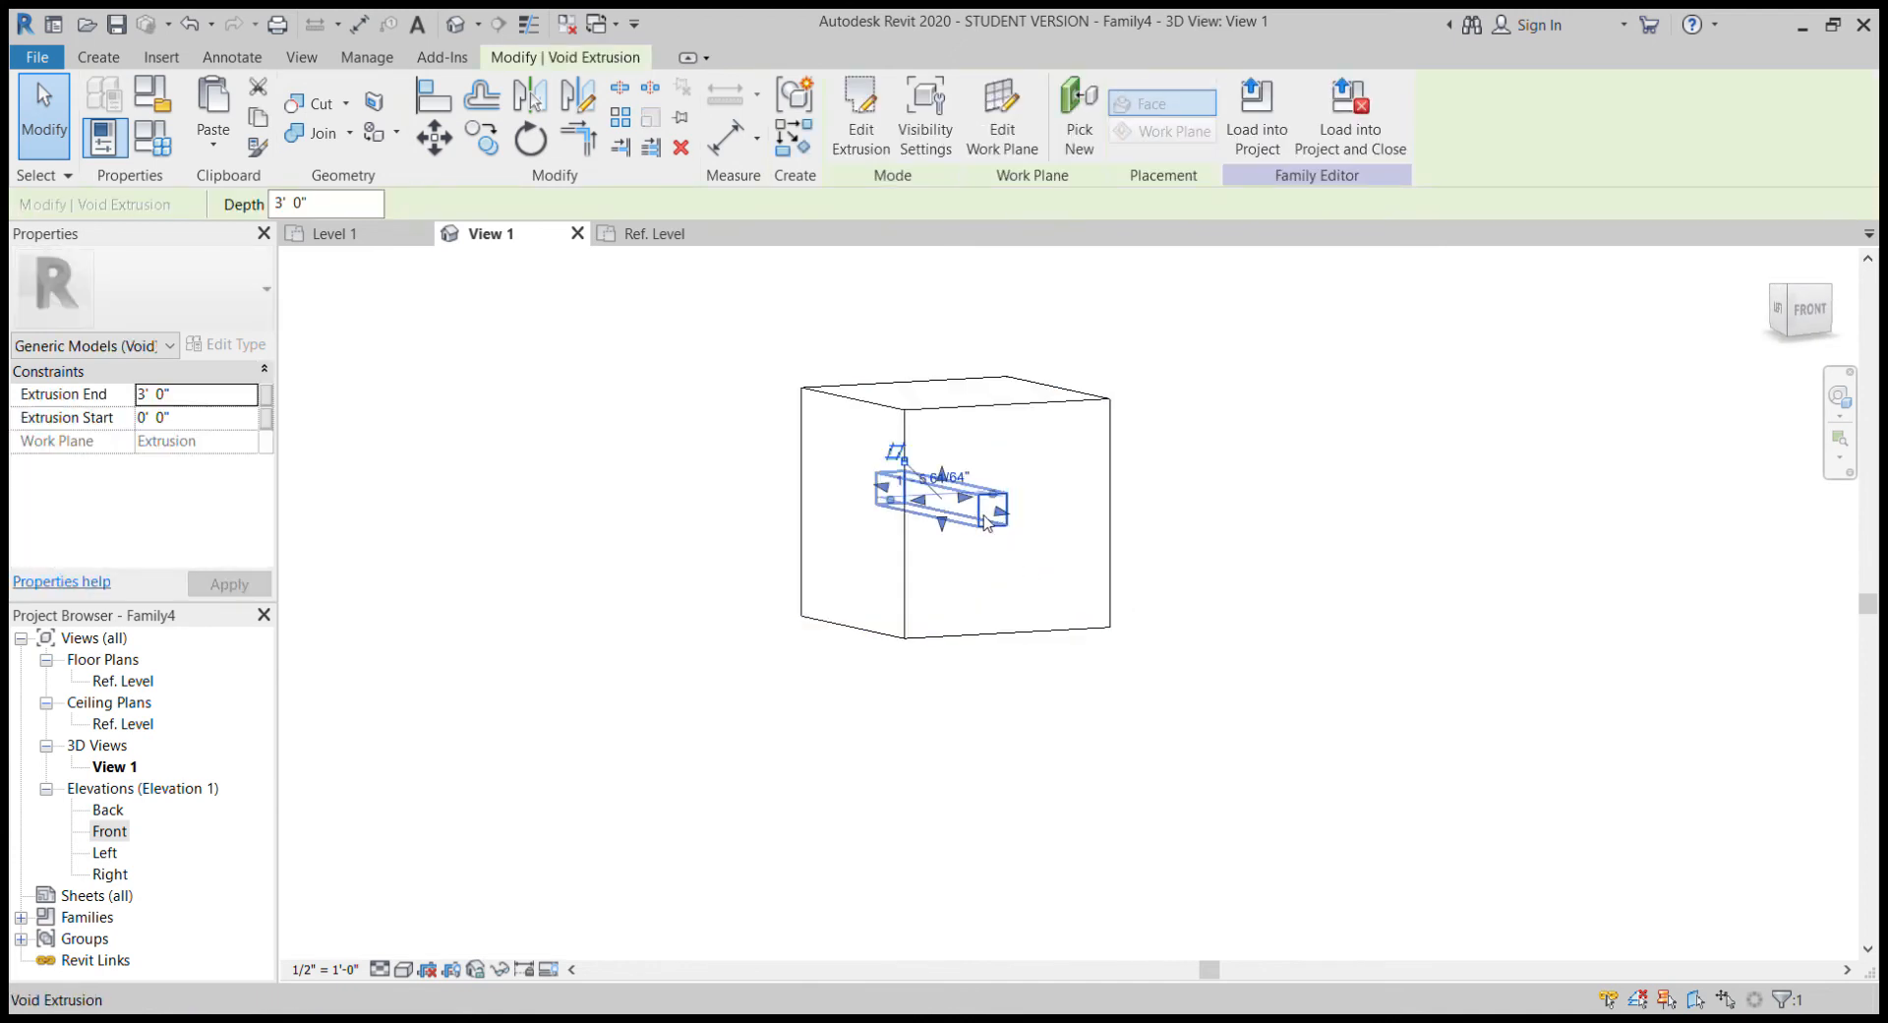
pyautogui.click(1351, 394)
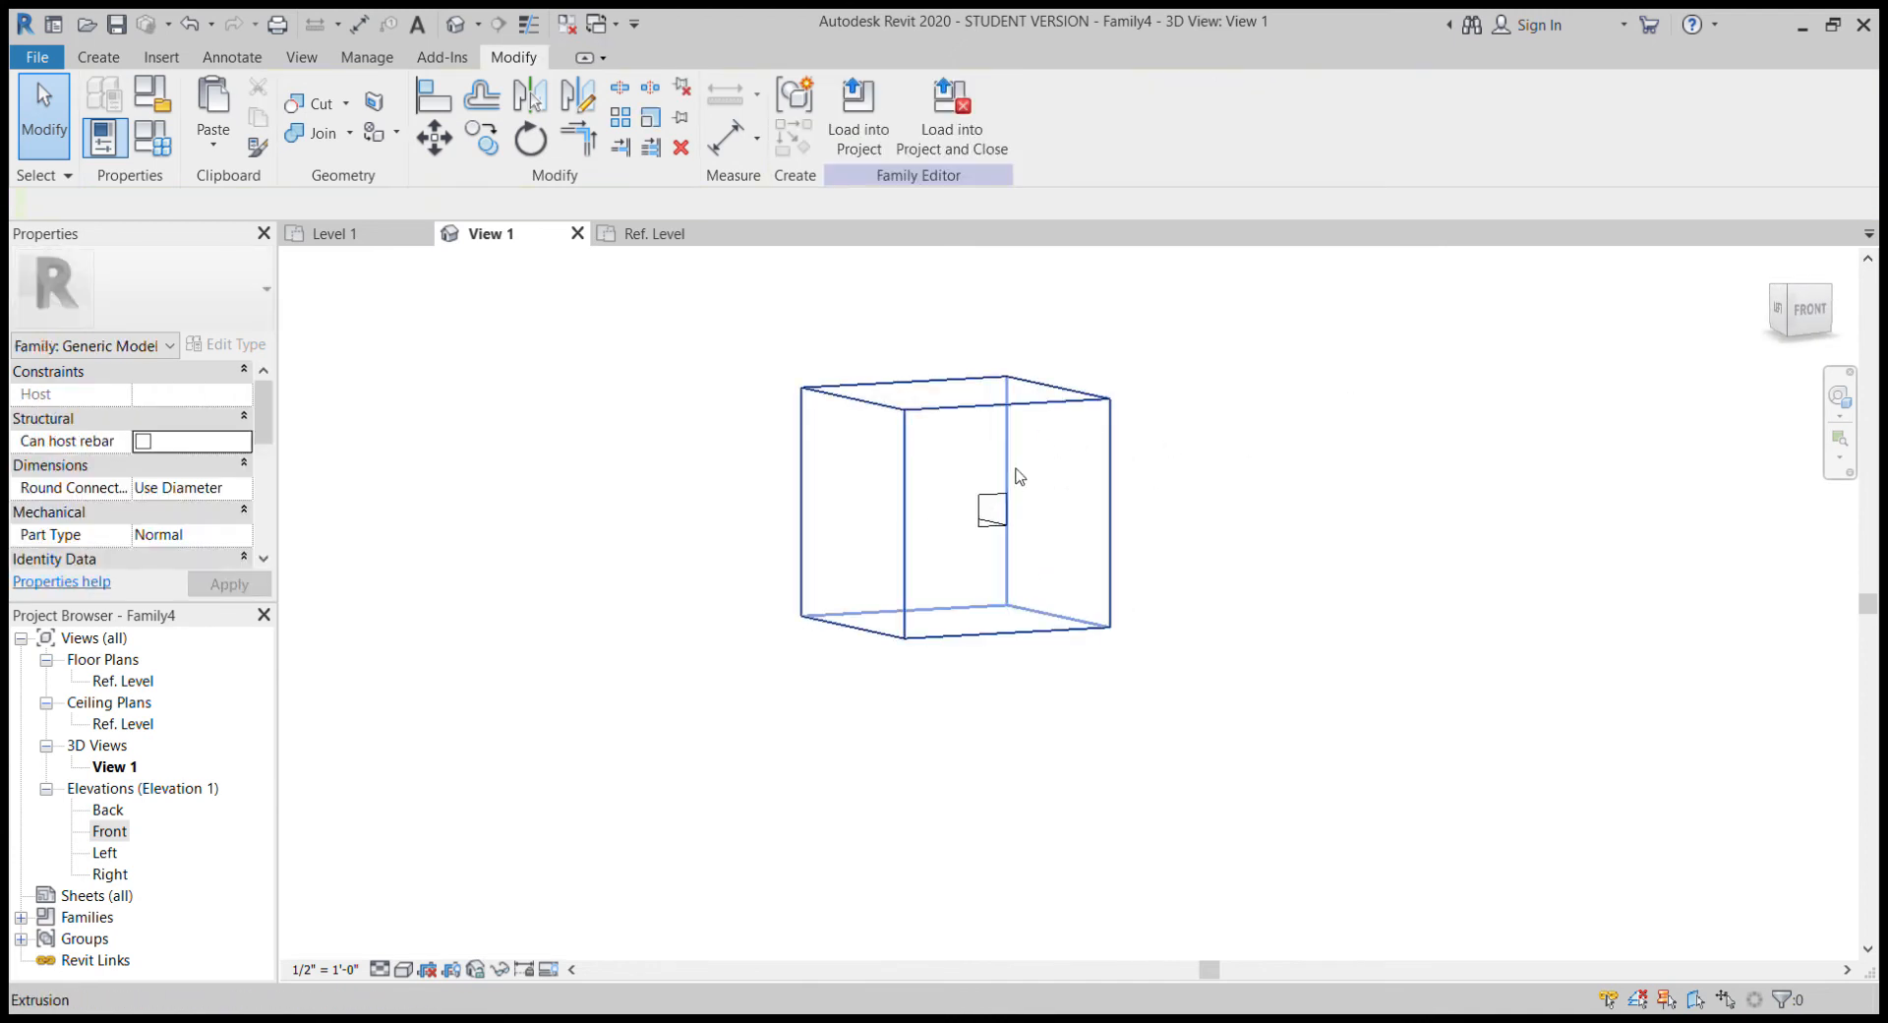
pyautogui.click(986, 509)
pyautogui.keyDown('shift'); pyautogui.moveTo(692, 539); pyautogui.dragTo(934, 595, button='middle'); pyautogui.keyUp('shift')
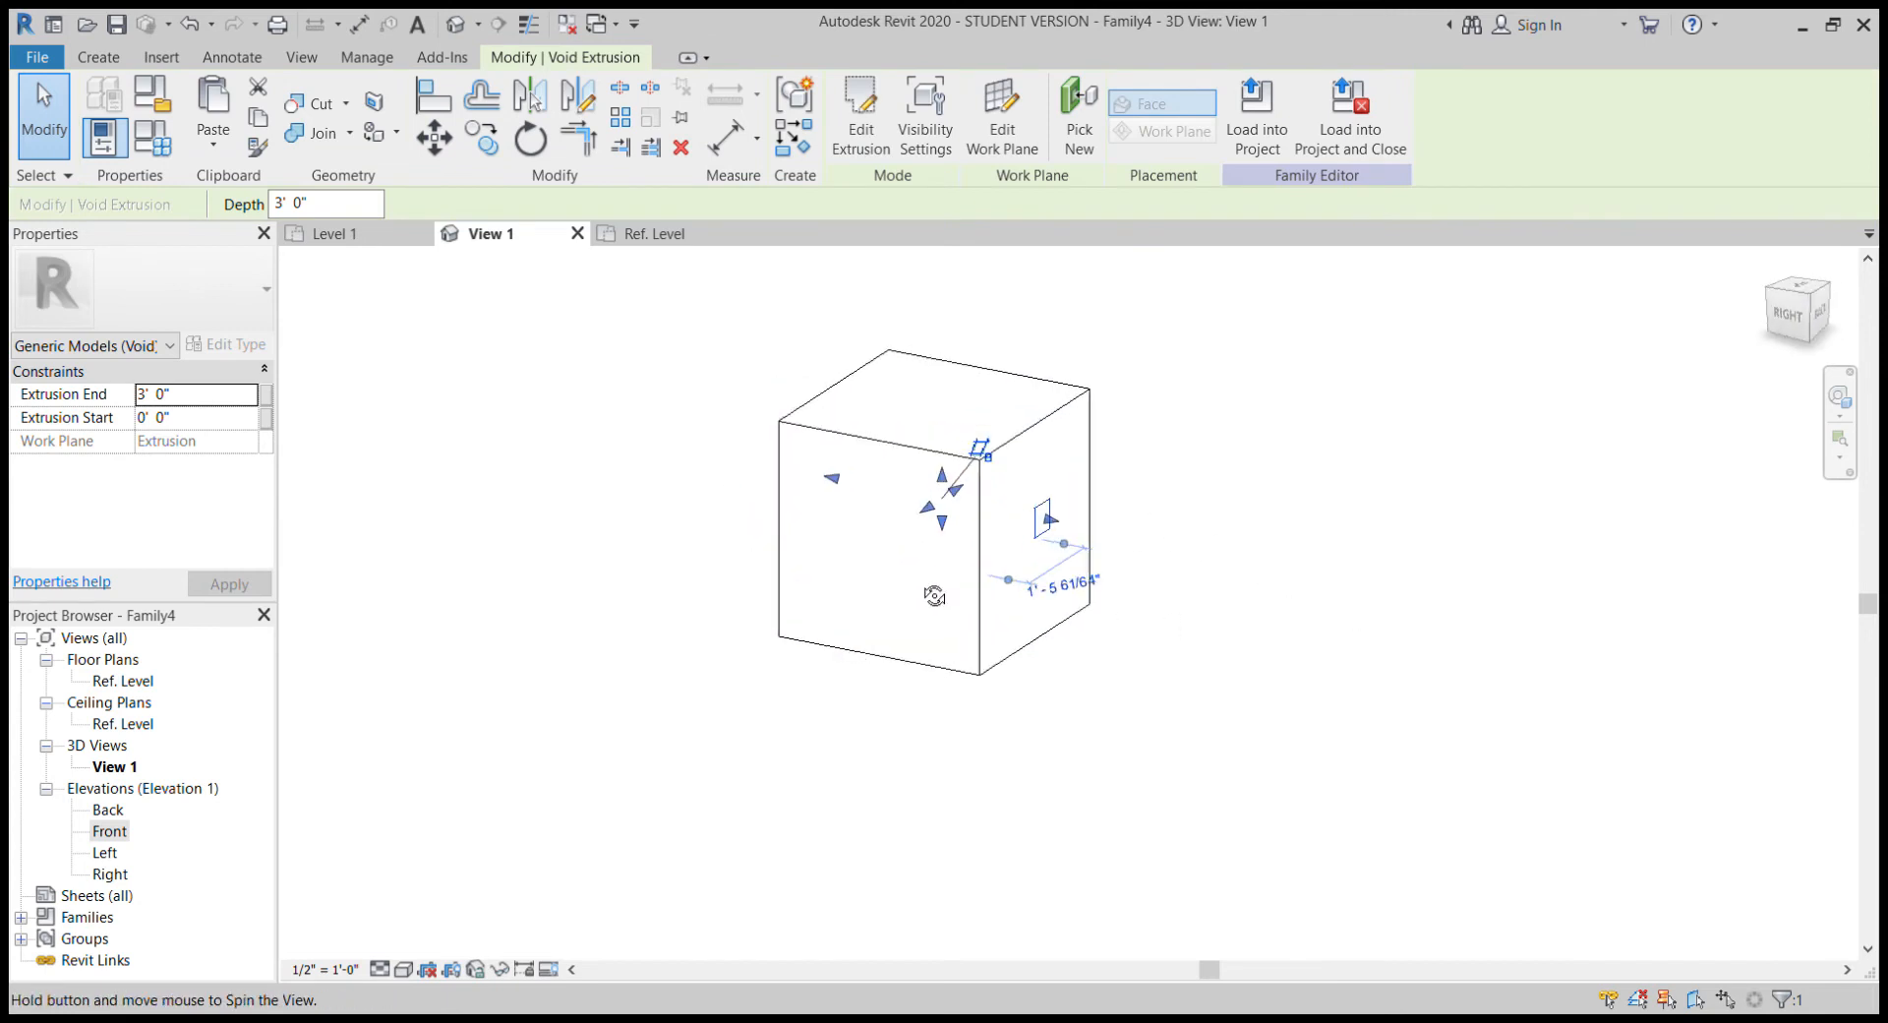
pyautogui.click(202, 394)
pyautogui.write('2')
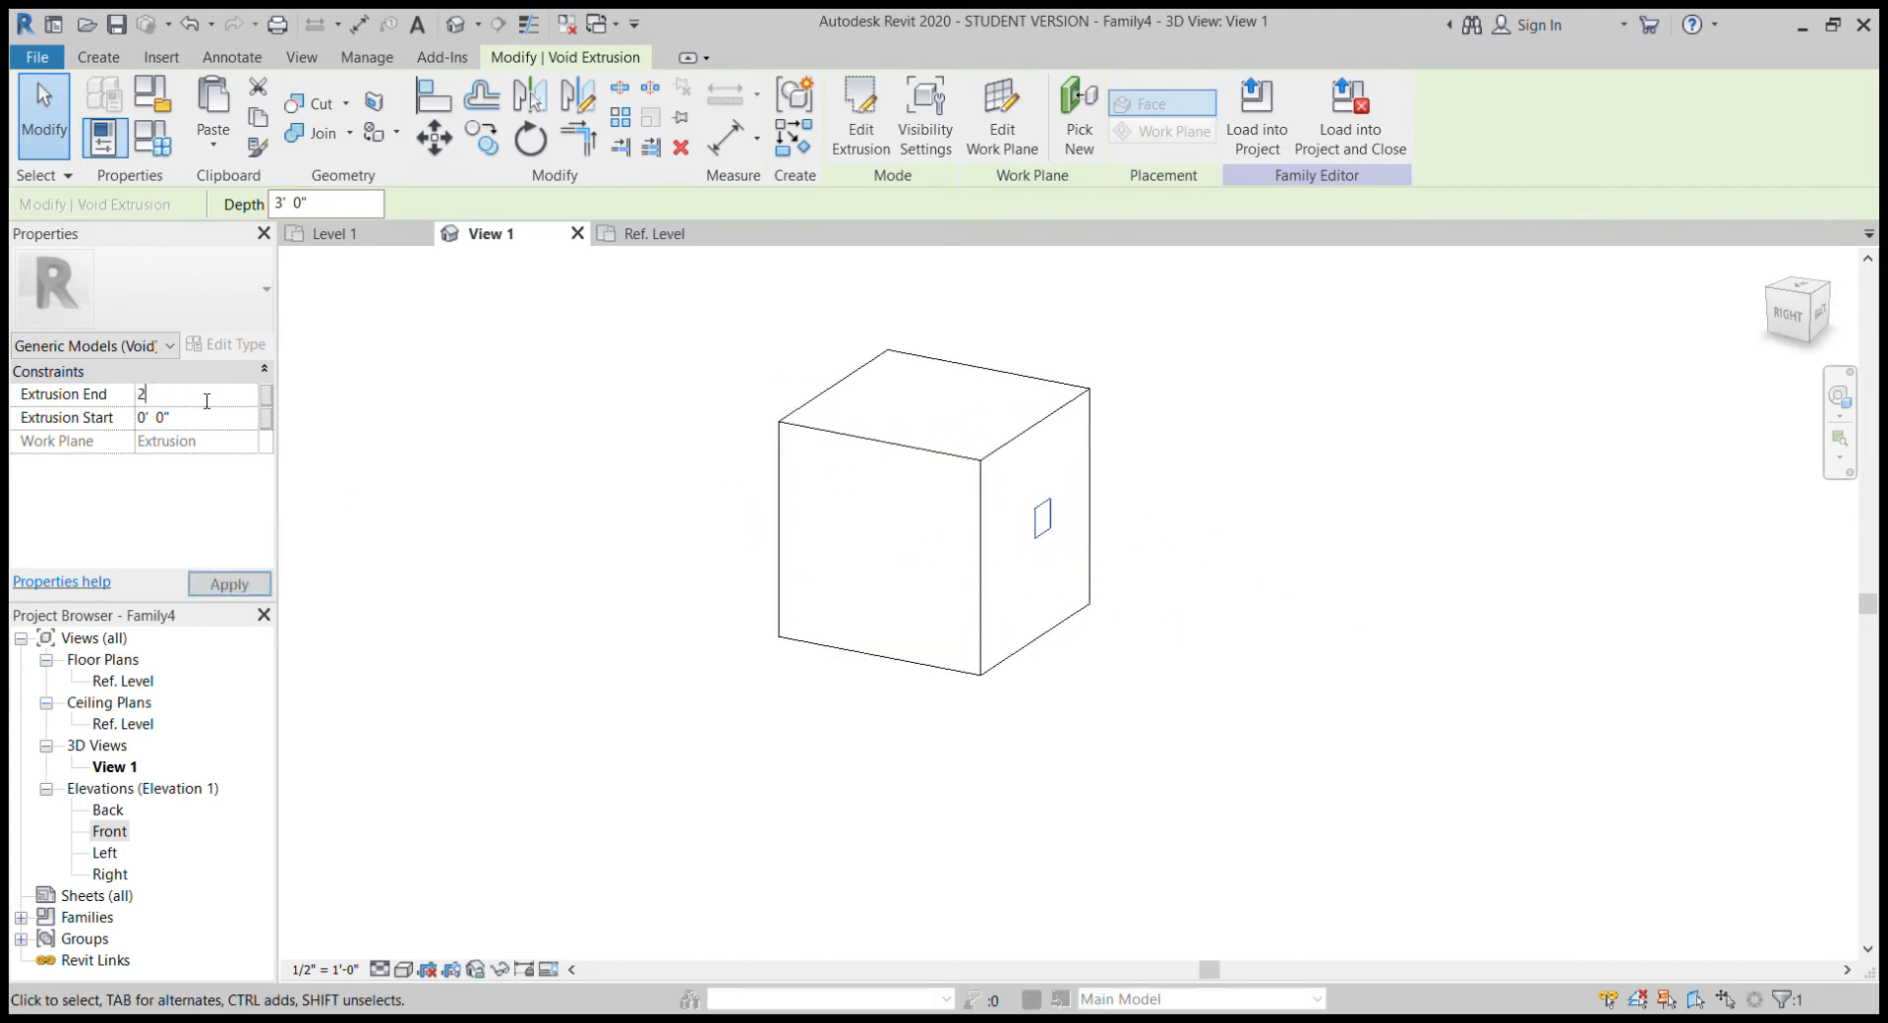
pyautogui.click(640, 451)
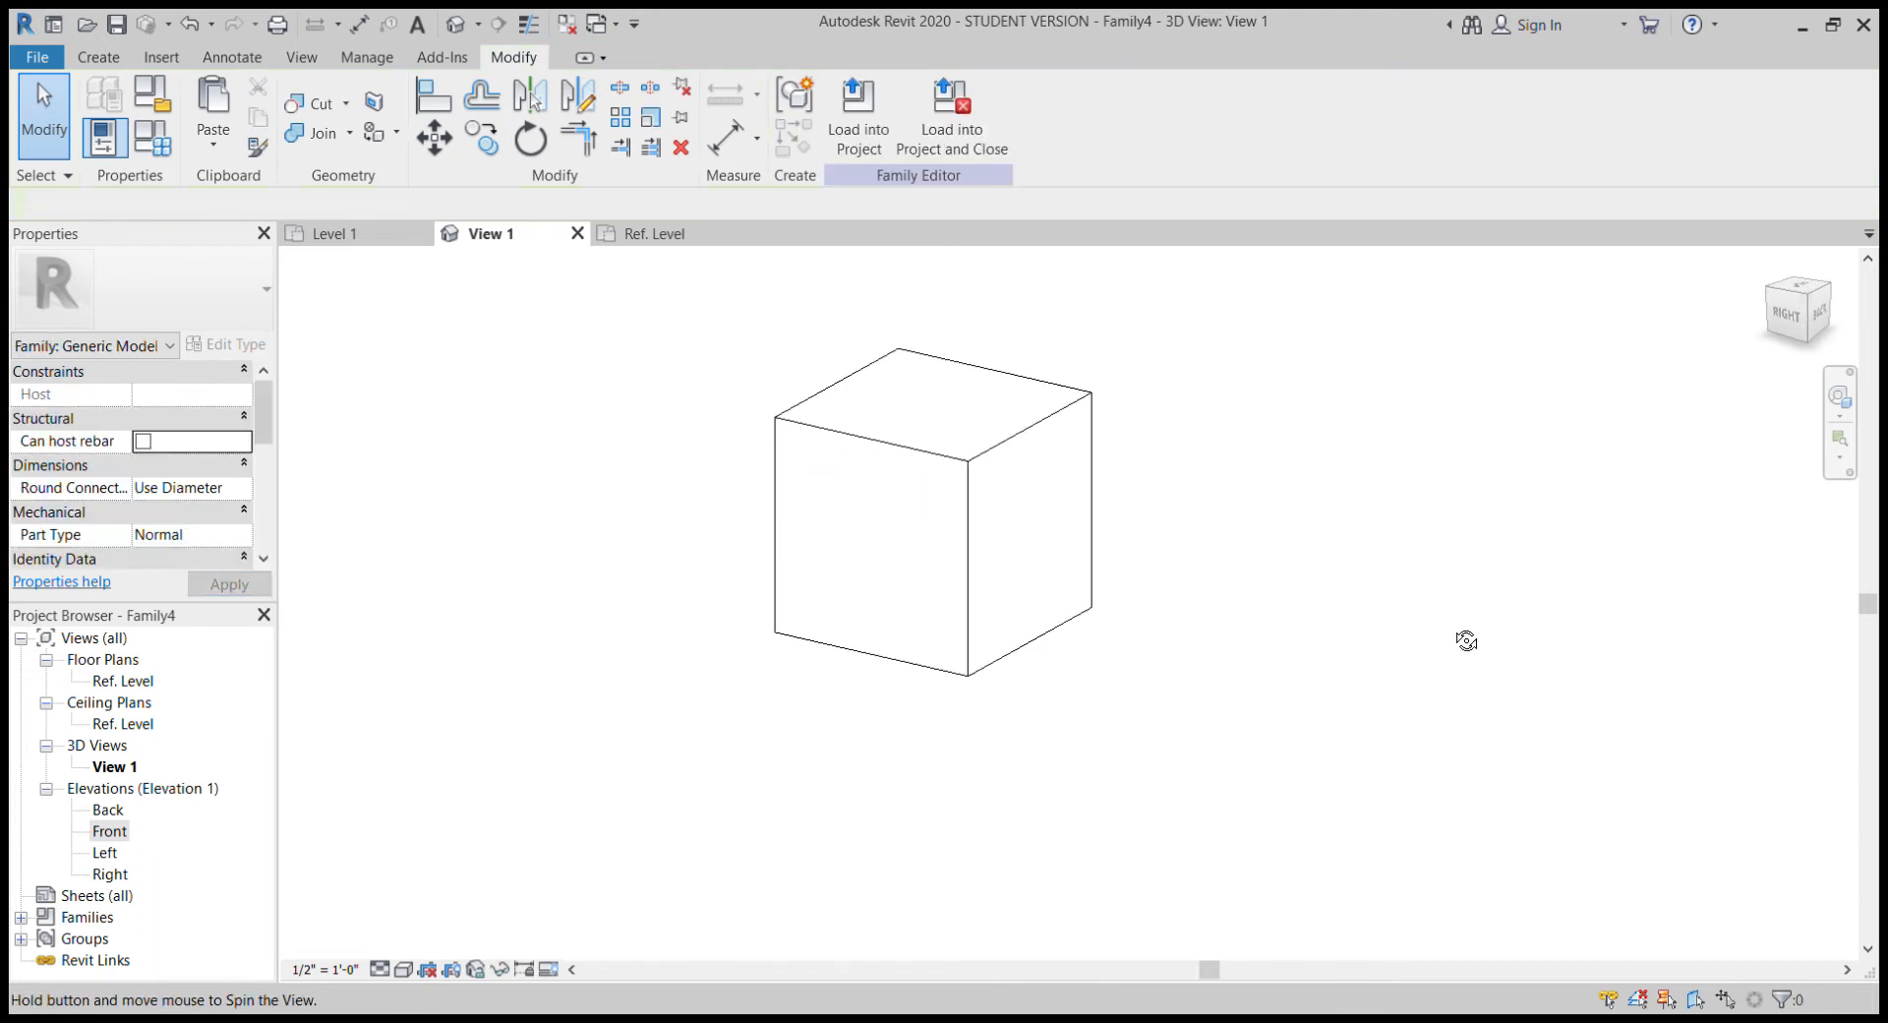
# Stretch the inner end of the void by its shape handle until it passes through the cube's back face
pyautogui.keyDown('shift'); pyautogui.moveTo(901, 518); pyautogui.dragTo(946, 514, button='middle'); pyautogui.keyUp('shift')
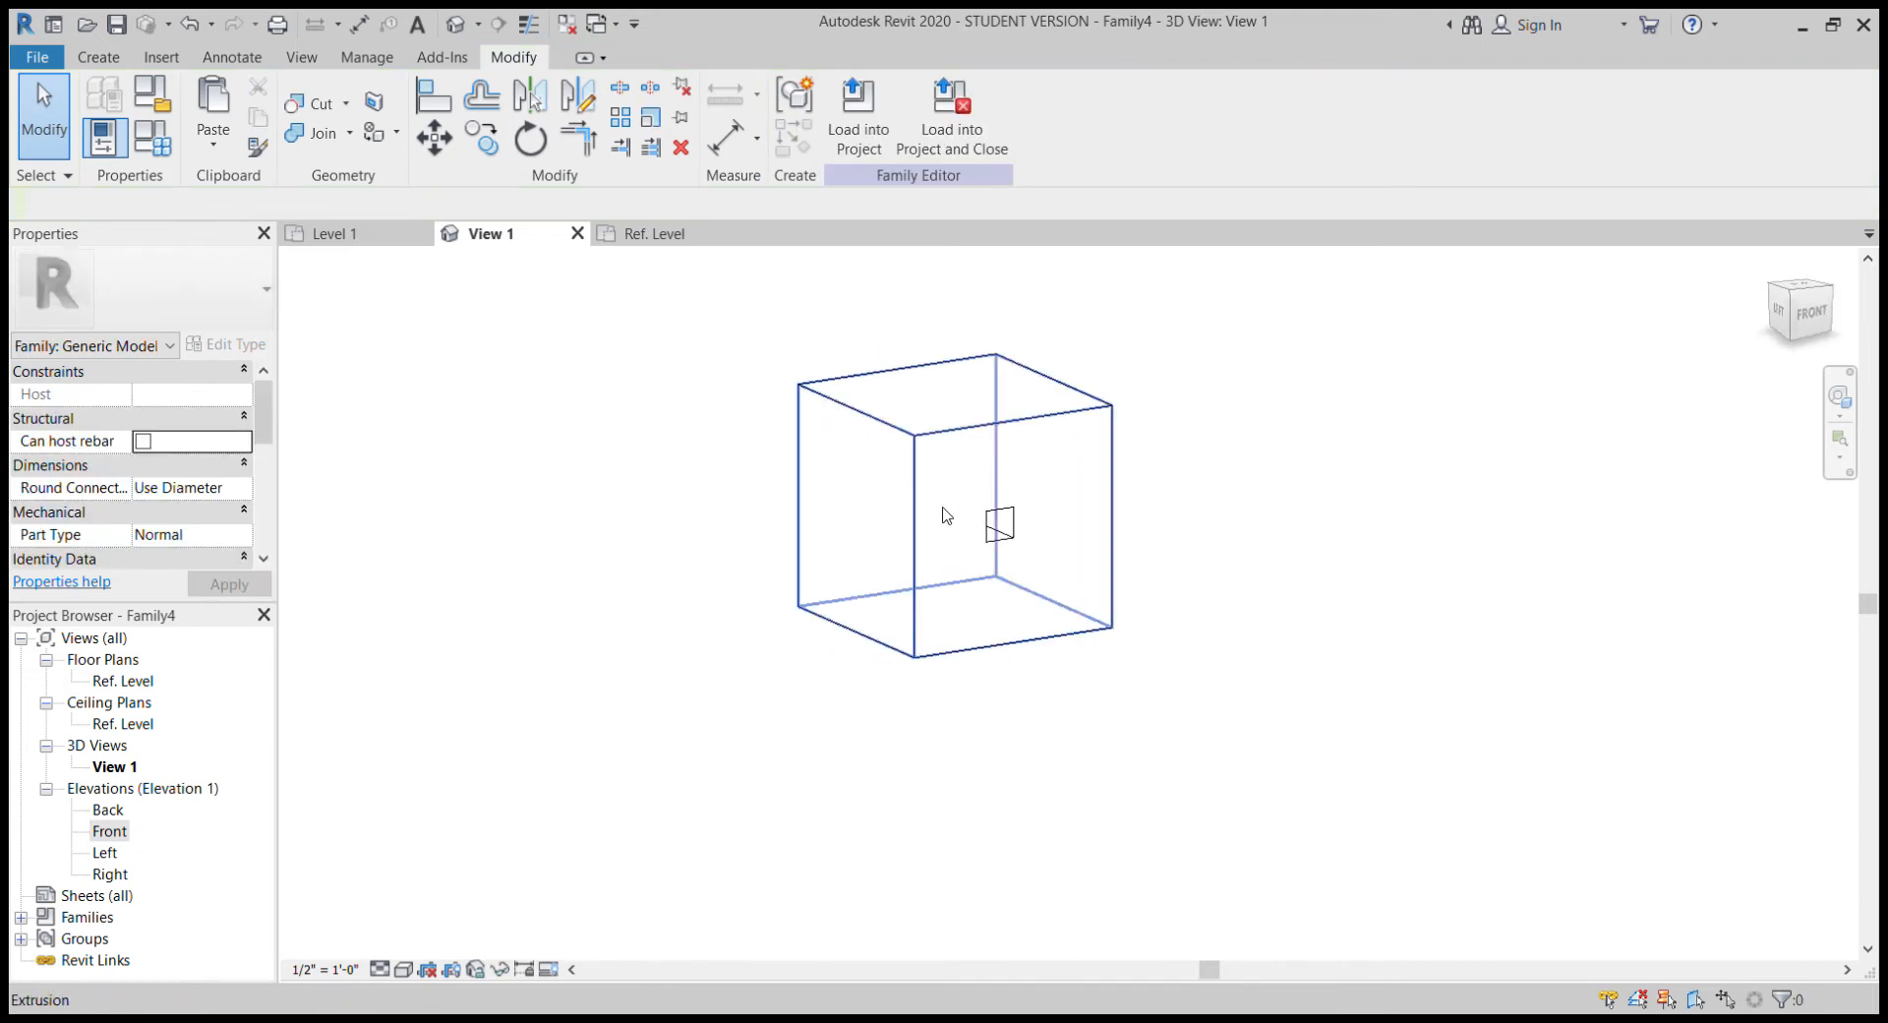
pyautogui.click(995, 532)
pyautogui.keyDown('shift'); pyautogui.moveTo(1327, 500); pyautogui.dragTo(1652, 521, button='middle'); pyautogui.keyUp('shift')
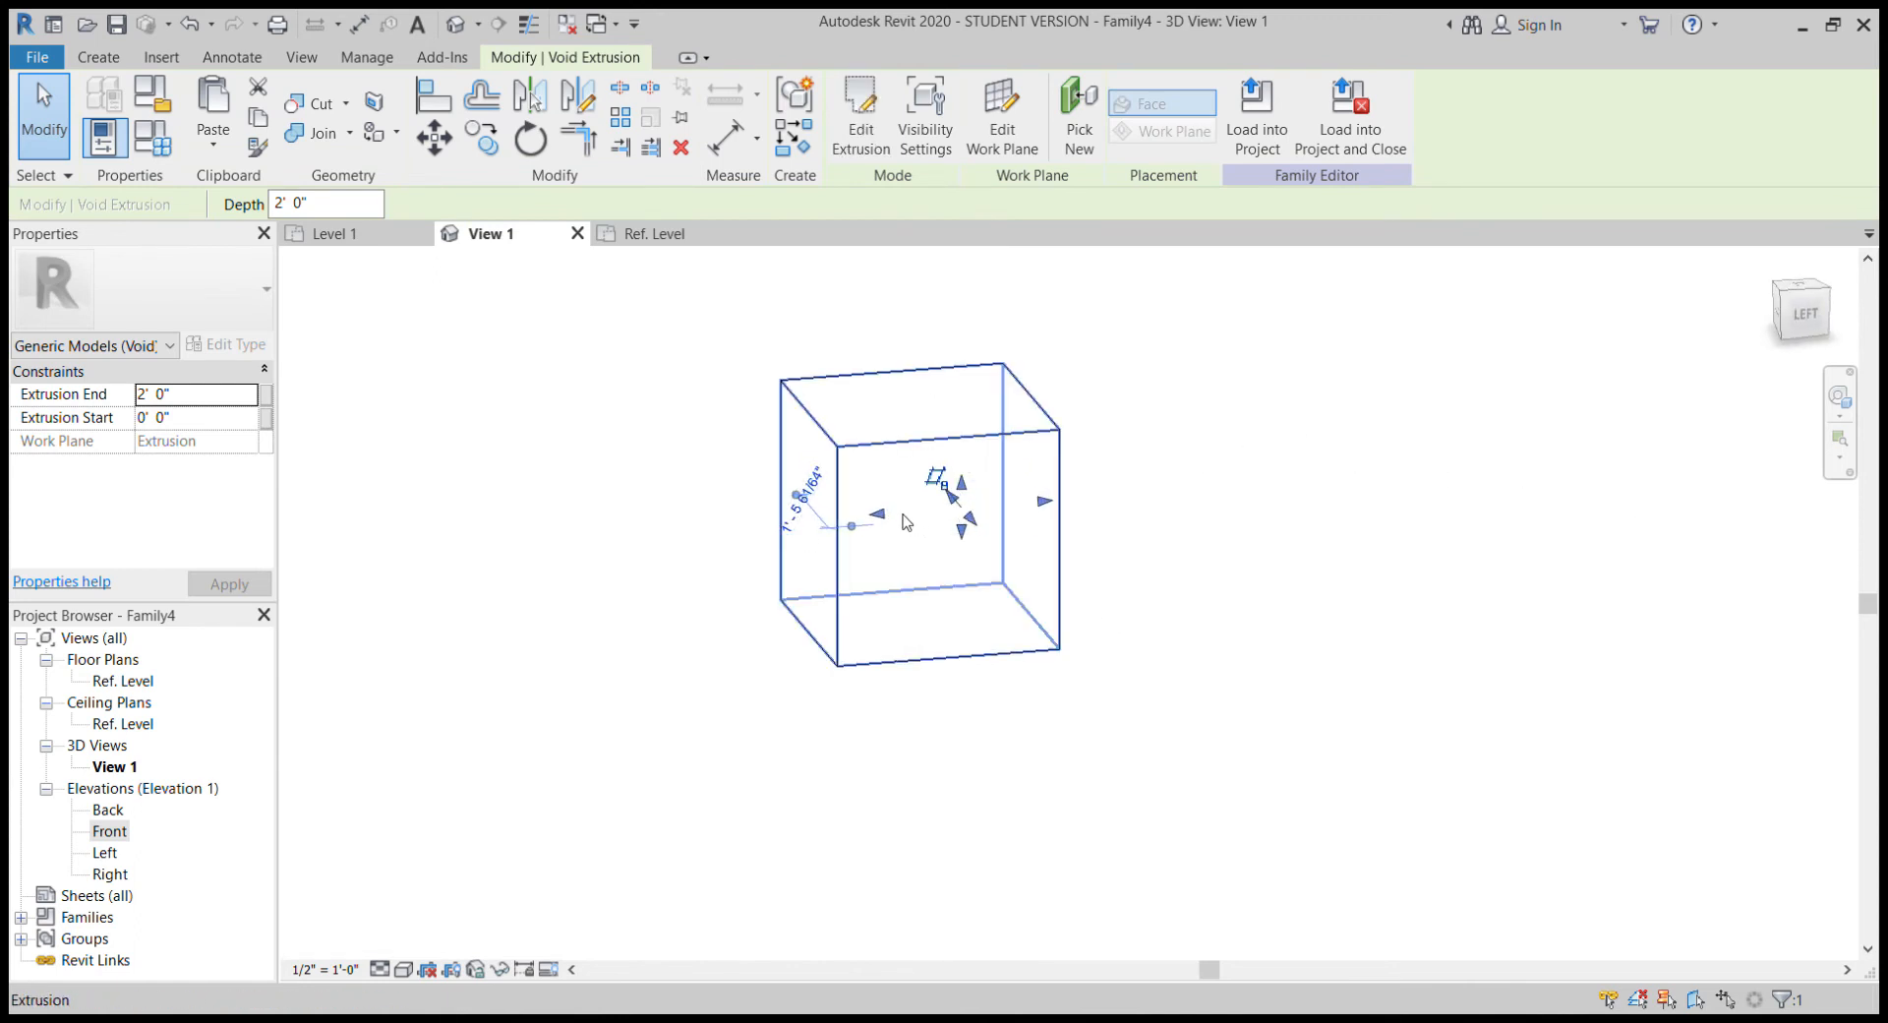
pyautogui.moveTo(876, 514); pyautogui.dragTo(759, 543)
pyautogui.click(704, 612)
pyautogui.keyDown('shift'); pyautogui.moveTo(701, 626); pyautogui.dragTo(497, 455, button='middle'); pyautogui.keyUp('shift')
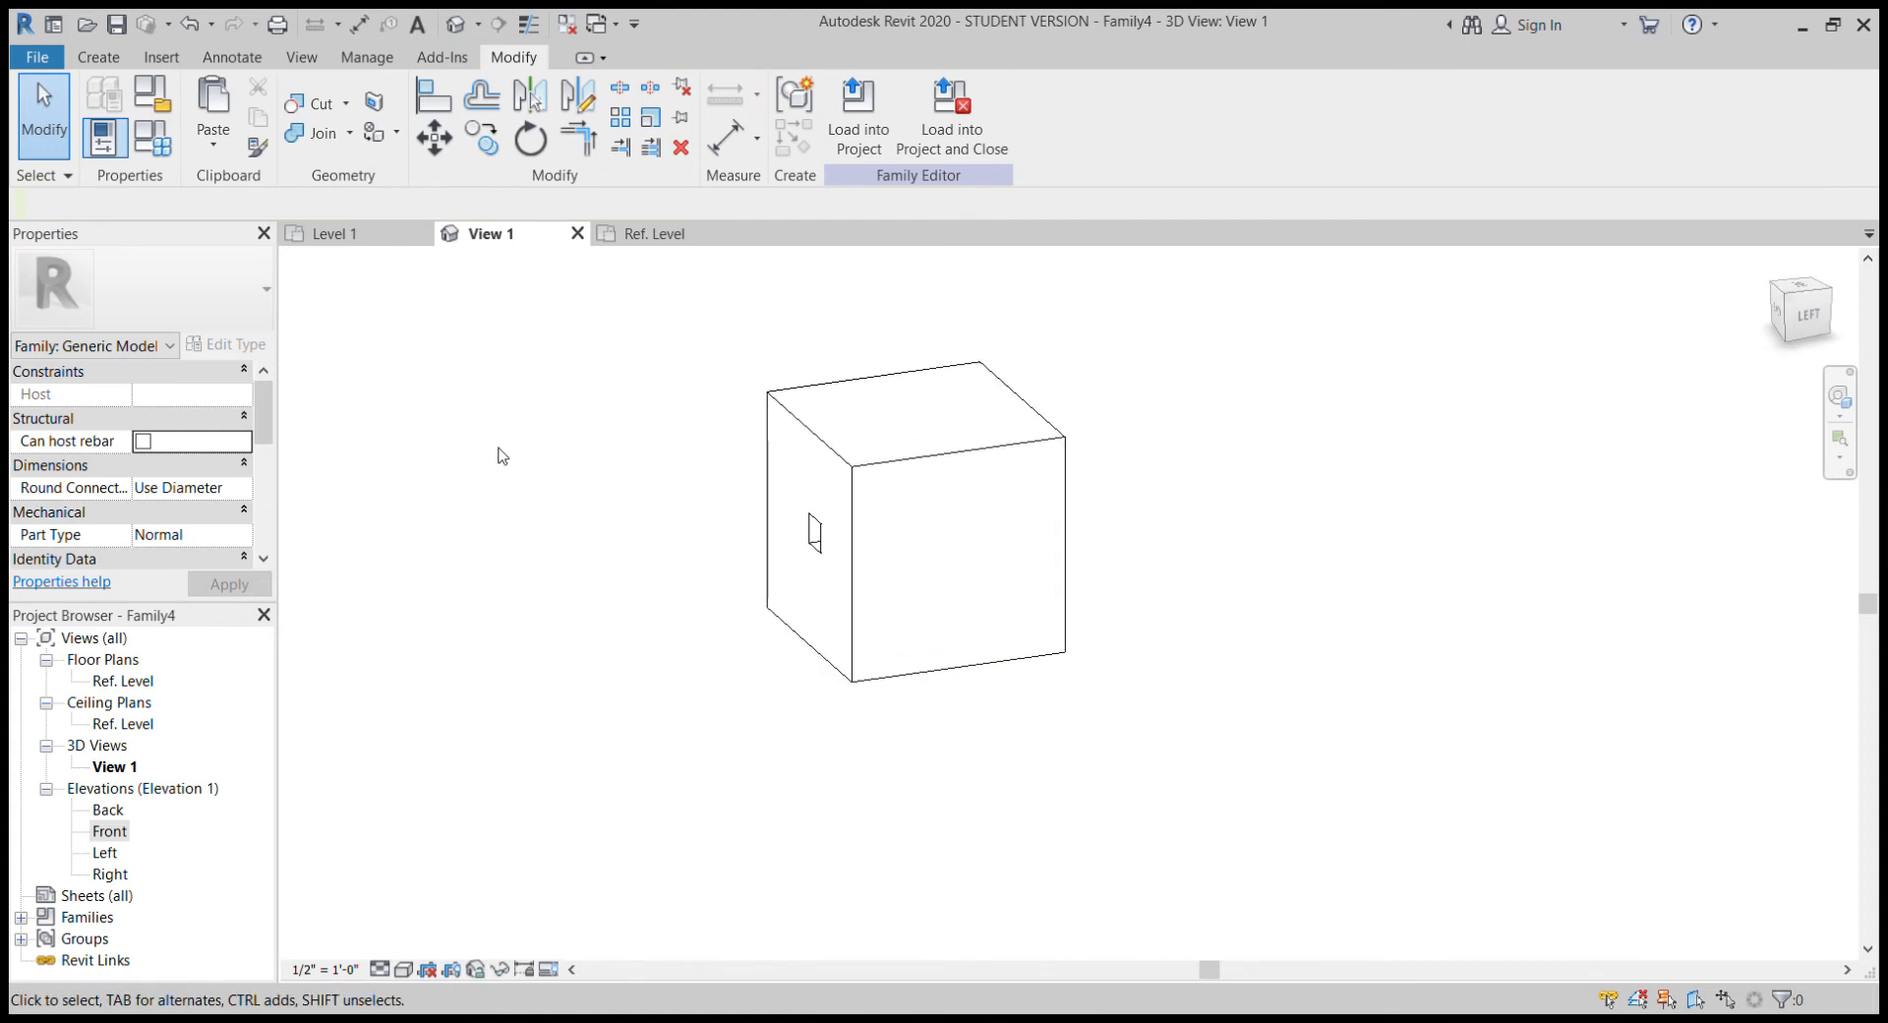
# Start a void sweep with a sketched path and pick the front face's upper edge as its first path line
pyautogui.keyDown('shift'); pyautogui.moveTo(1008, 413); pyautogui.dragTo(1276, 581, button='middle'); pyautogui.keyUp('shift')
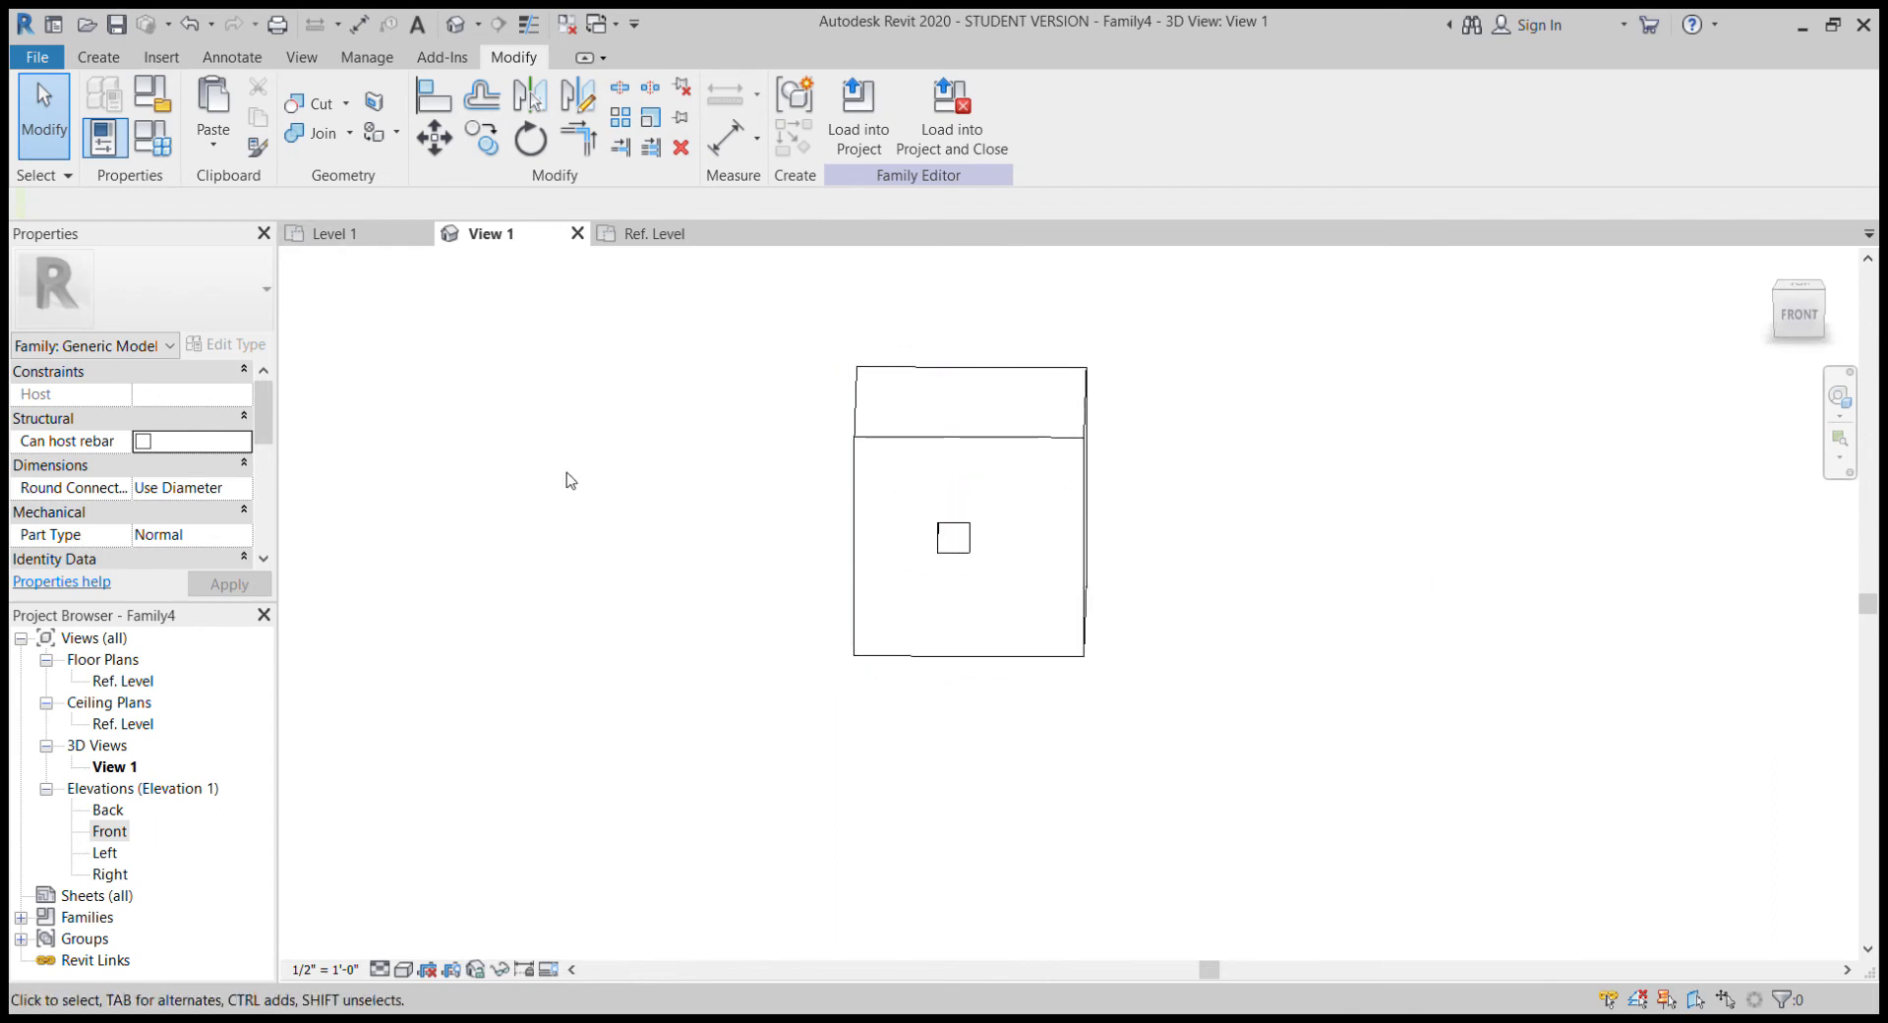
pyautogui.click(99, 57)
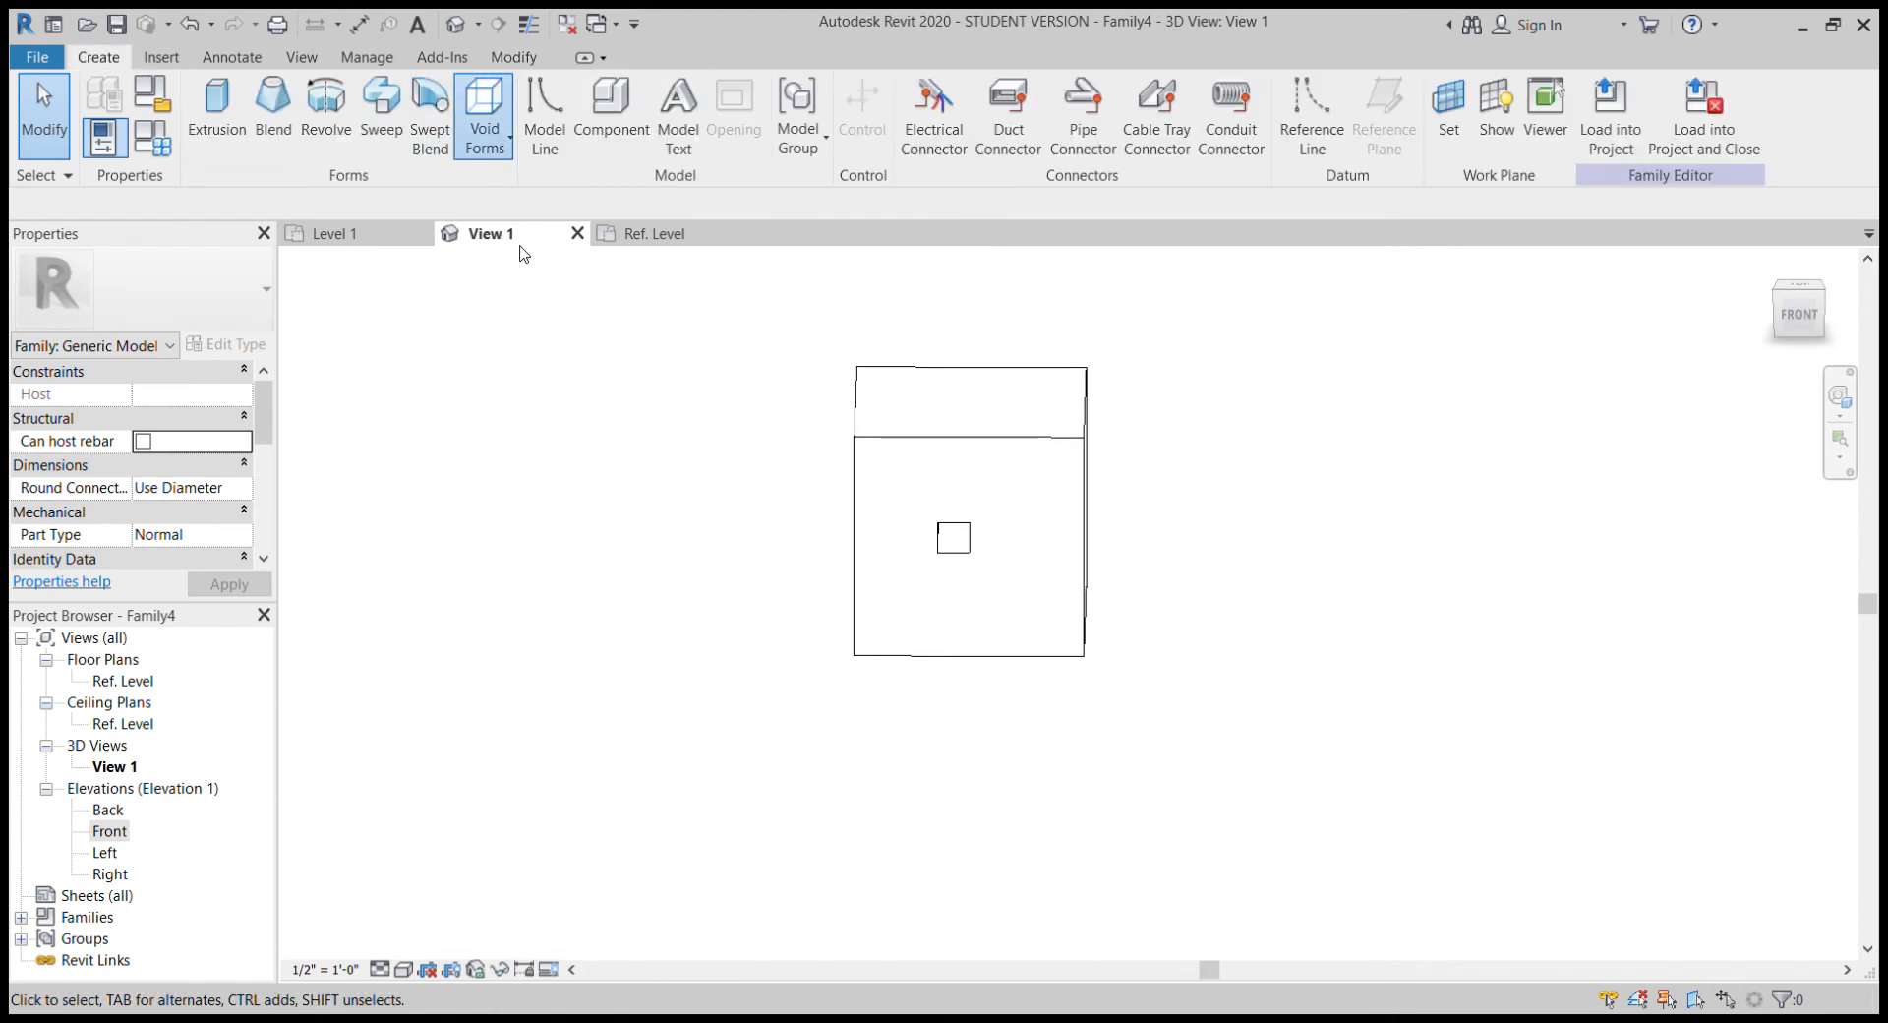
pyautogui.moveTo(1178, 432)
pyautogui.keyDown('shift'); pyautogui.mouseDown(button='middle')
pyautogui.moveTo(1196, 502)
pyautogui.moveTo(1183, 580)
pyautogui.mouseUp(button='middle'); pyautogui.keyUp('shift')
pyautogui.click(1082, 104)
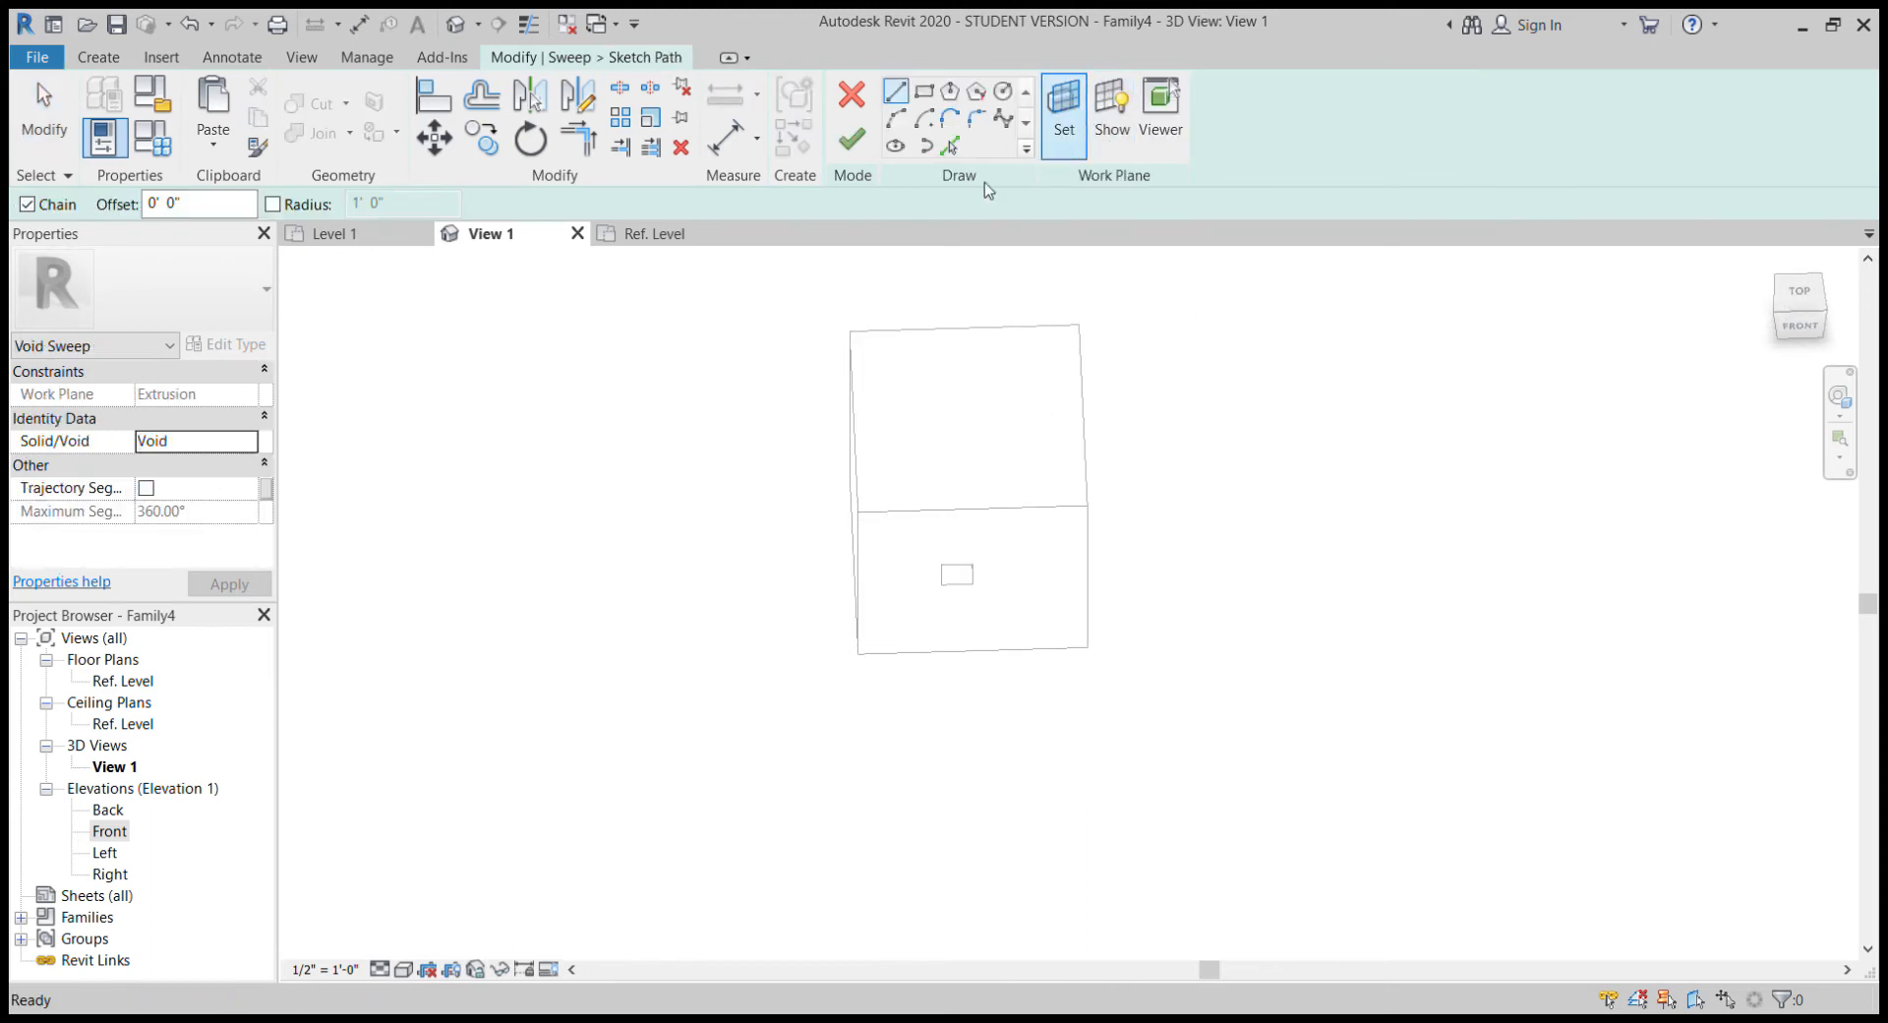
pyautogui.click(950, 145)
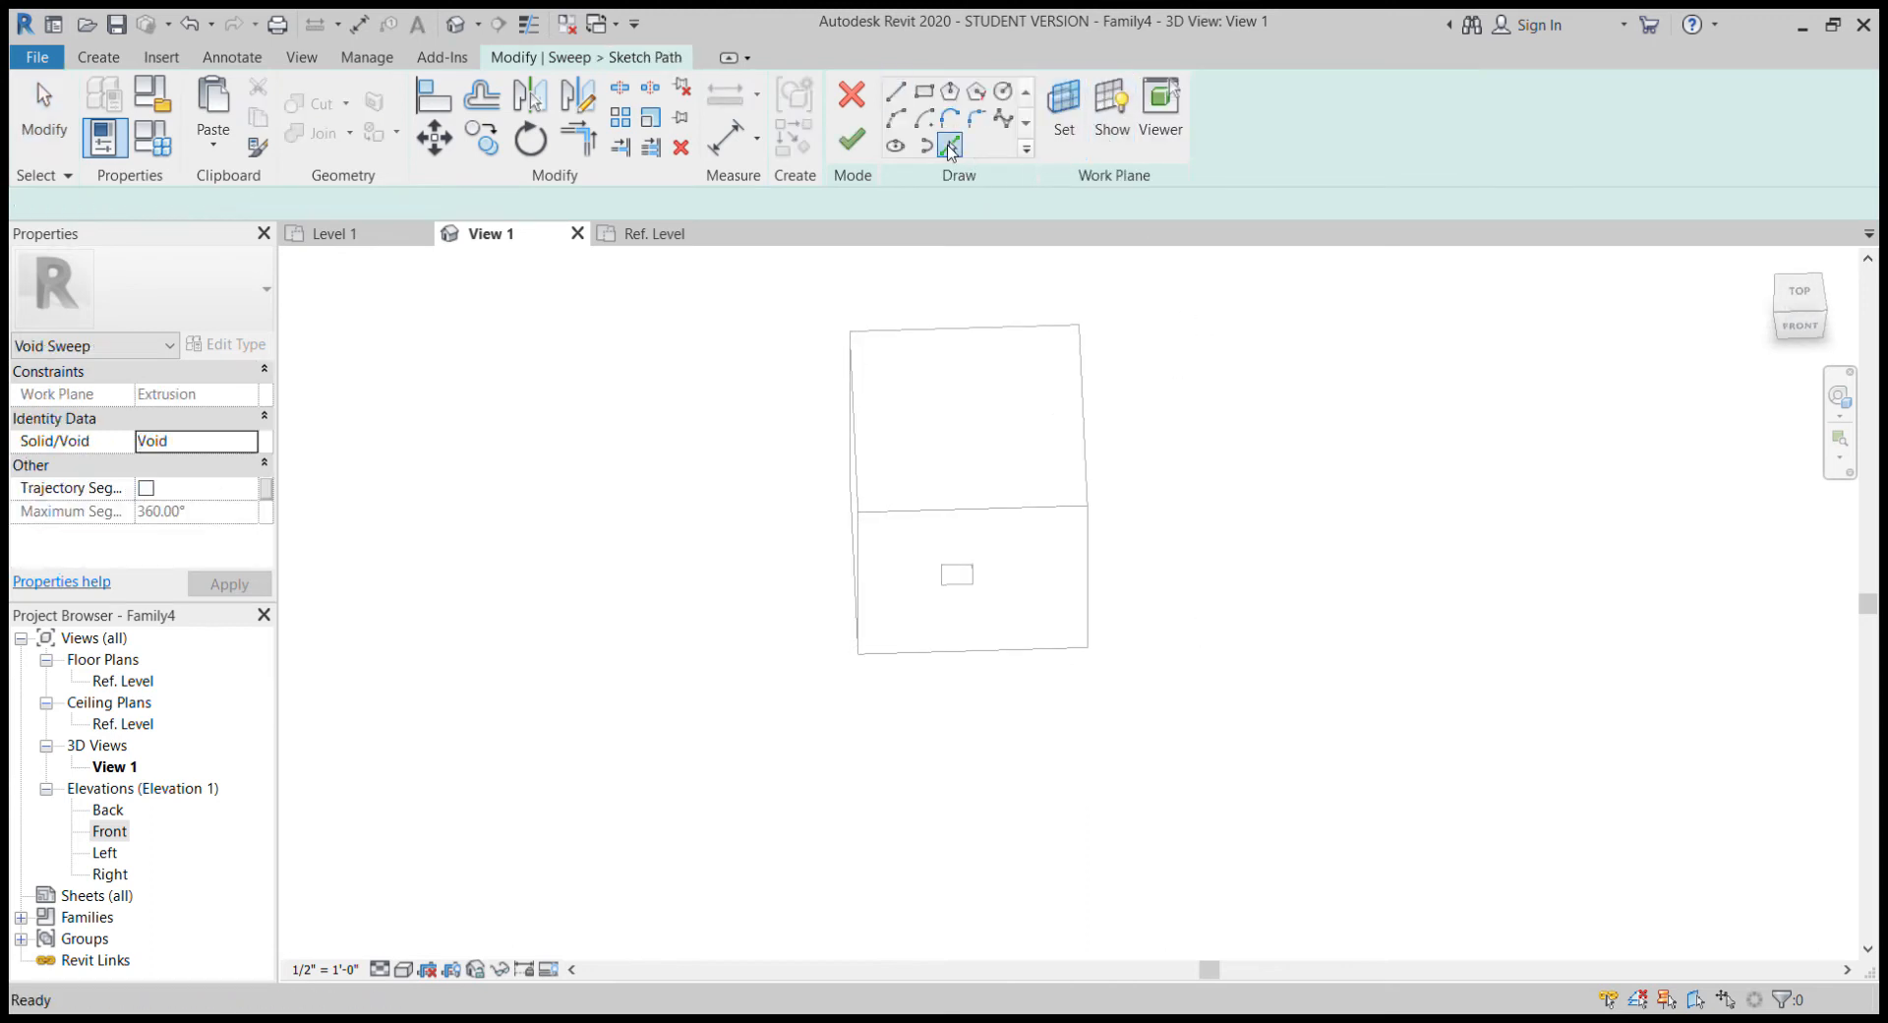
pyautogui.click(978, 510)
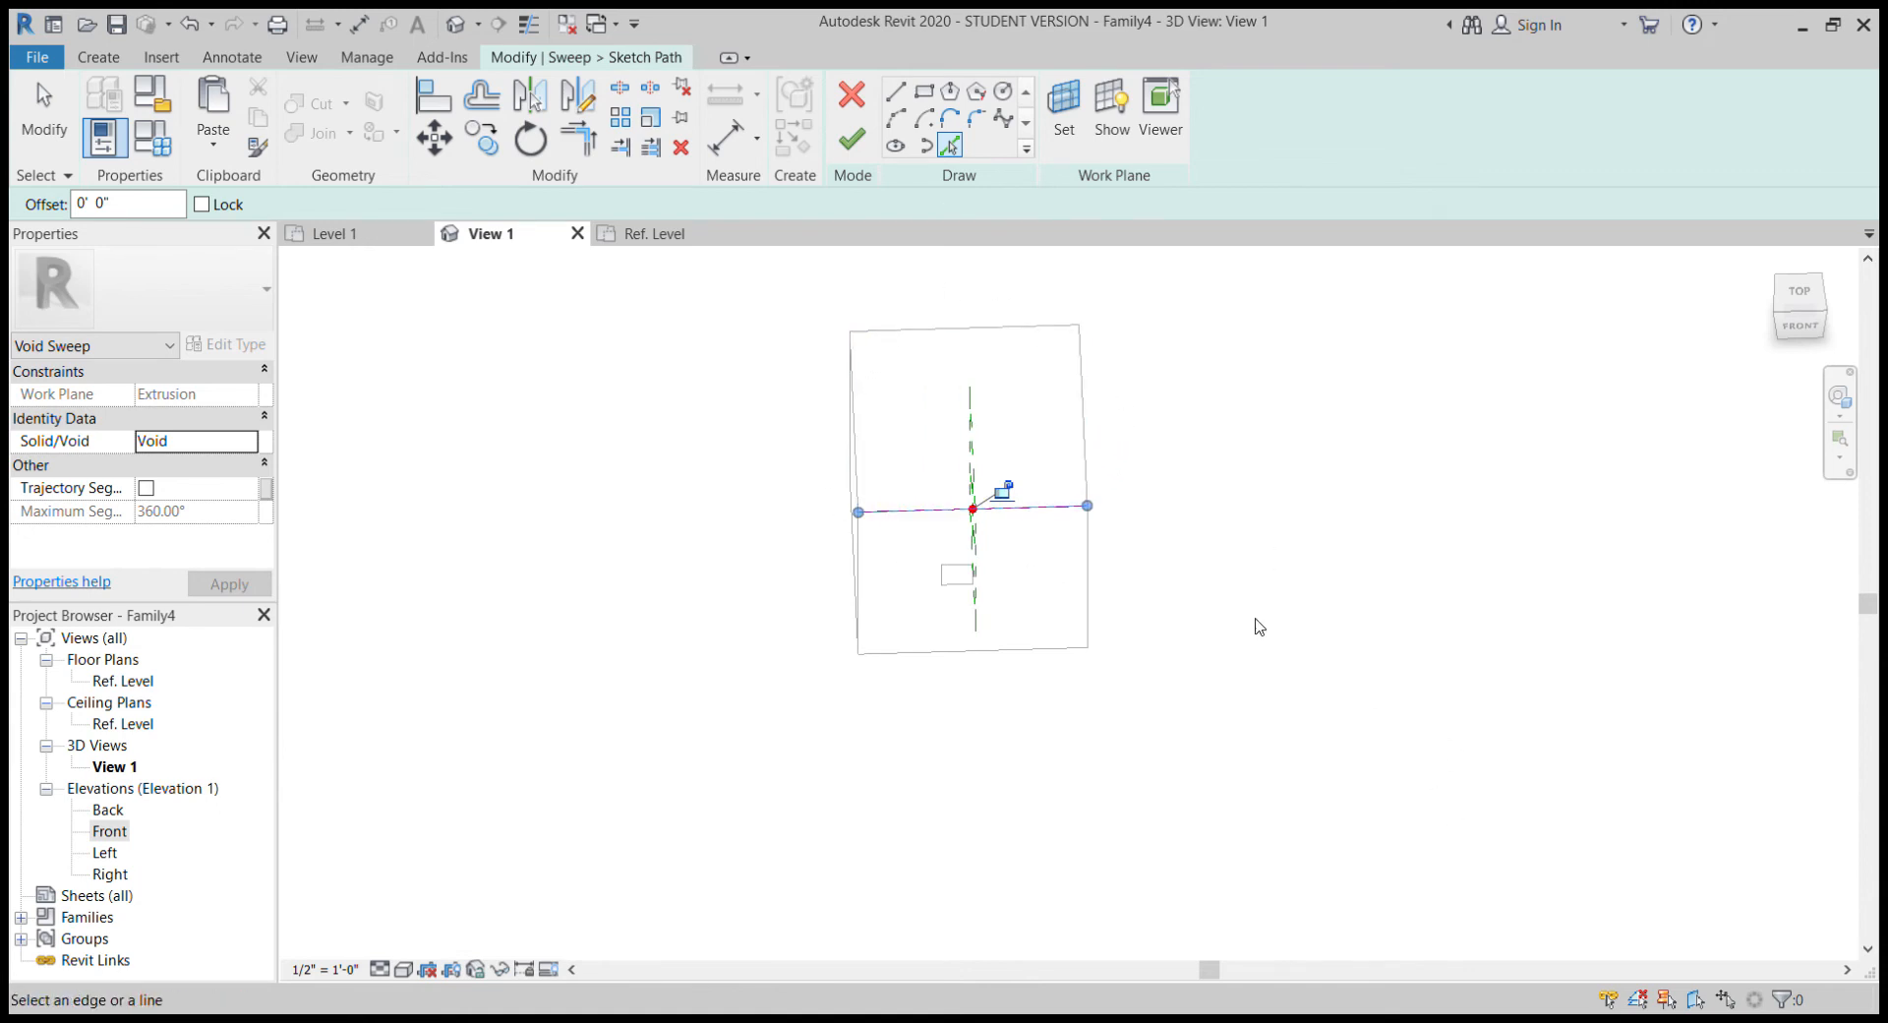
# Extend the sweep path with the front face's left vertical edge and its bottom edge
pyautogui.moveTo(1260, 625)
pyautogui.keyDown('shift'); pyautogui.mouseDown(button='middle')
pyautogui.moveTo(1455, 358)
pyautogui.moveTo(1572, 543)
pyautogui.moveTo(864, 589)
pyautogui.moveTo(907, 396)
pyautogui.moveTo(1200, 379)
pyautogui.moveTo(1116, 321)
pyautogui.mouseUp(button='middle'); pyautogui.keyUp('shift')
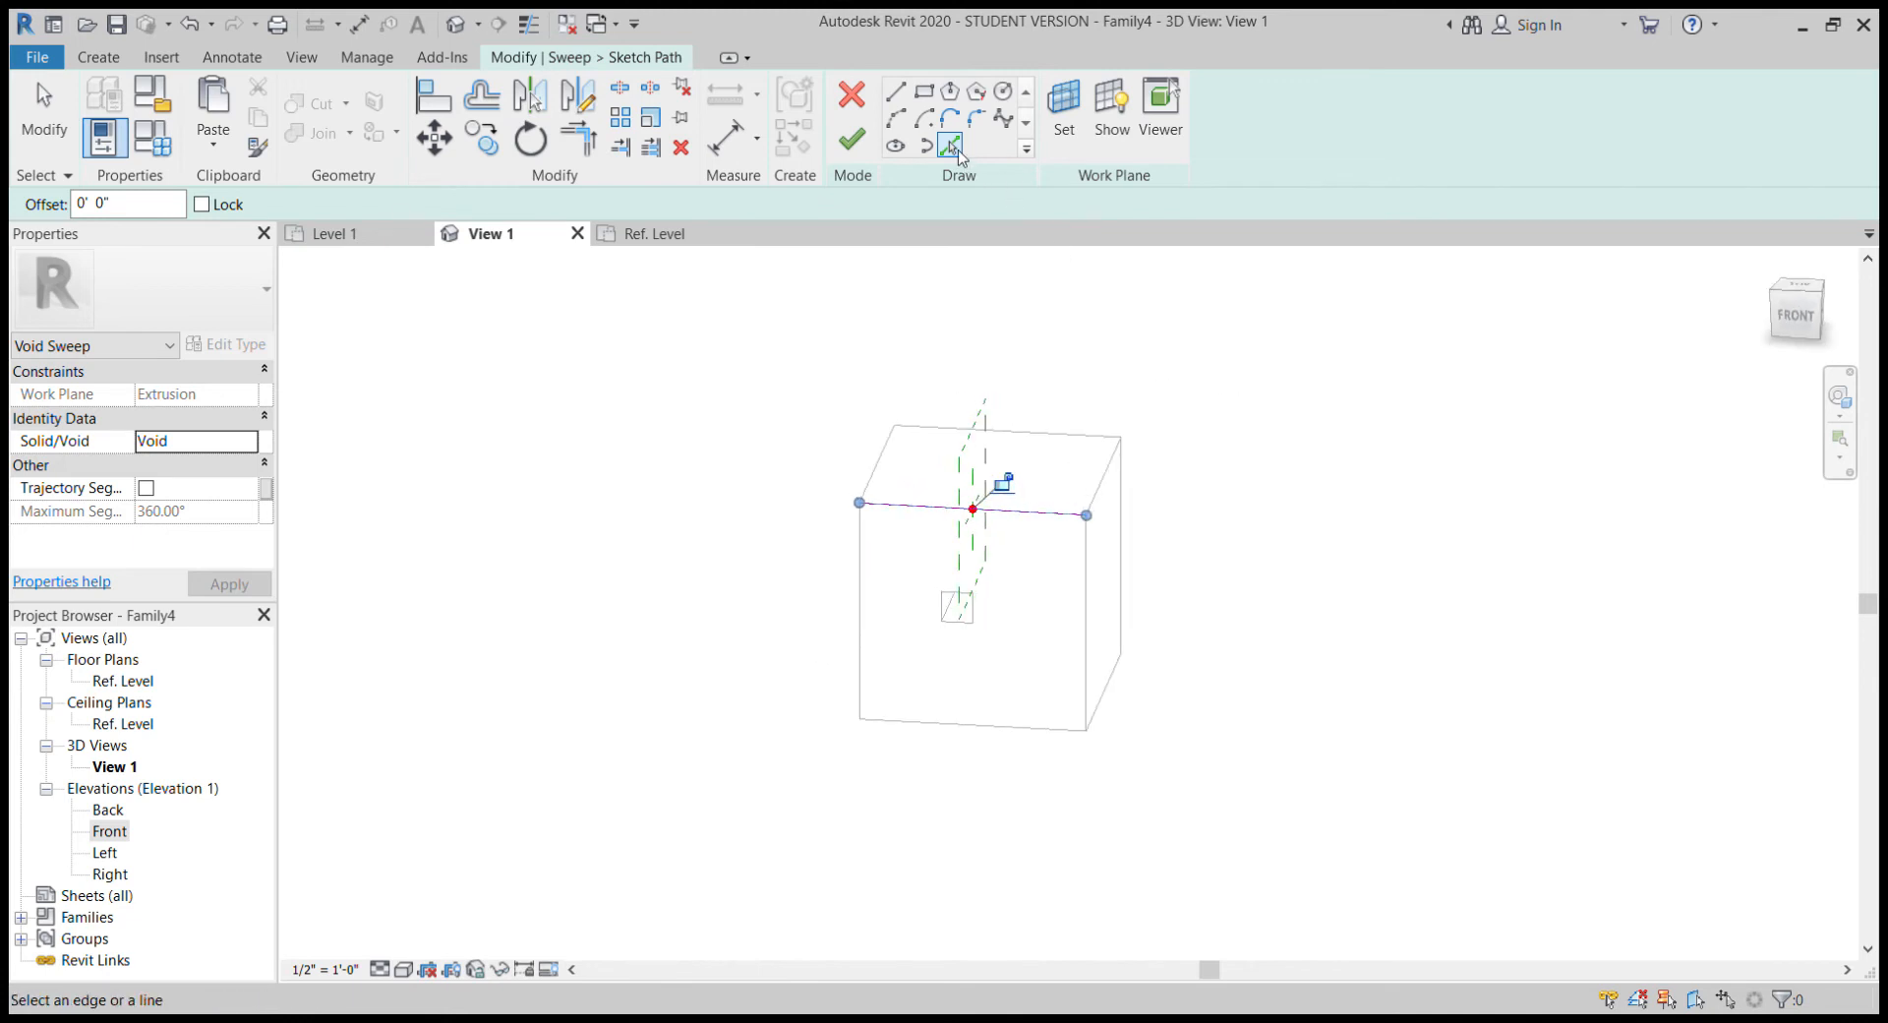
pyautogui.click(862, 610)
pyautogui.keyDown('shift'); pyautogui.moveTo(861, 610); pyautogui.dragTo(874, 706, button='middle'); pyautogui.keyUp('shift')
pyautogui.click(758, 741)
pyautogui.keyDown('shift'); pyautogui.moveTo(700, 745); pyautogui.dragTo(897, 776, button='middle'); pyautogui.keyUp('shift')
pyautogui.keyDown('shift'); pyautogui.moveTo(1012, 737); pyautogui.dragTo(688, 552, button='middle'); pyautogui.keyUp('shift')
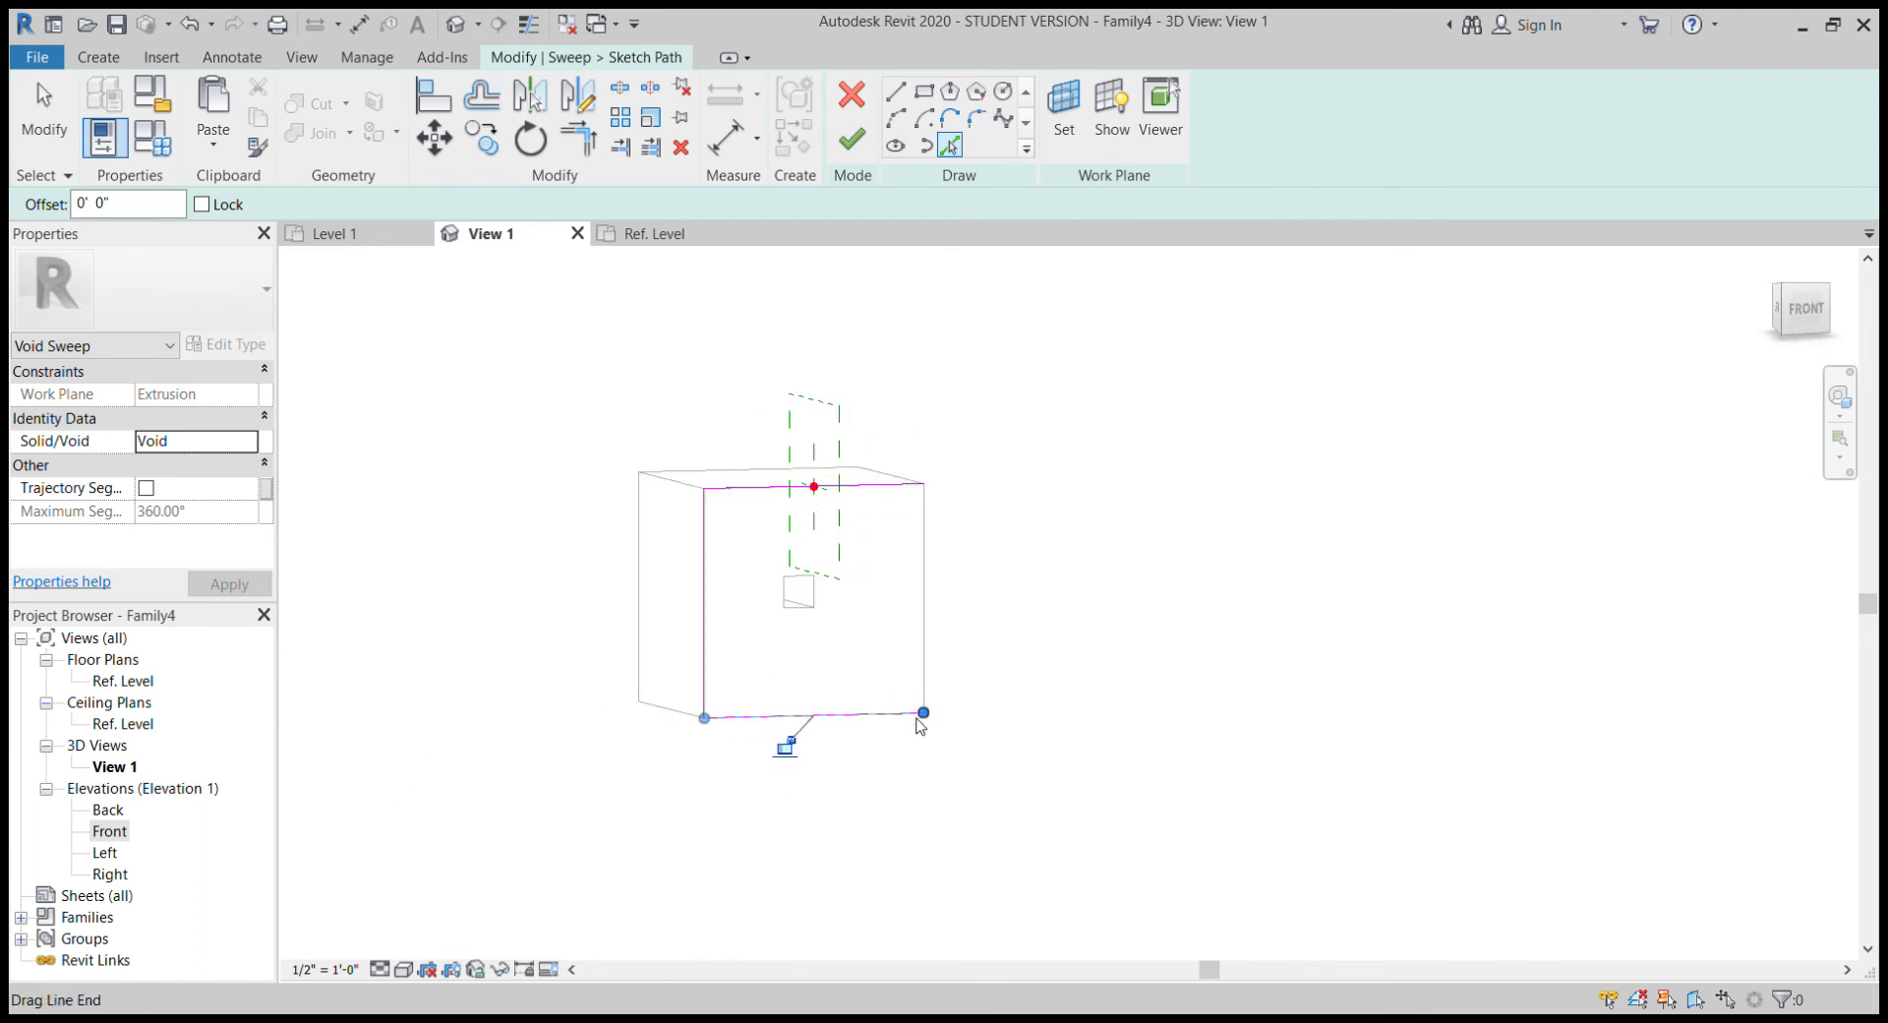
# Try to redirect the bottom path line's free end along the base of the cube's left face
pyautogui.moveTo(919, 726); pyautogui.dragTo(646, 713)
pyautogui.keyDown('shift'); pyautogui.moveTo(796, 821); pyautogui.dragTo(972, 929, button='middle'); pyautogui.keyUp('shift')
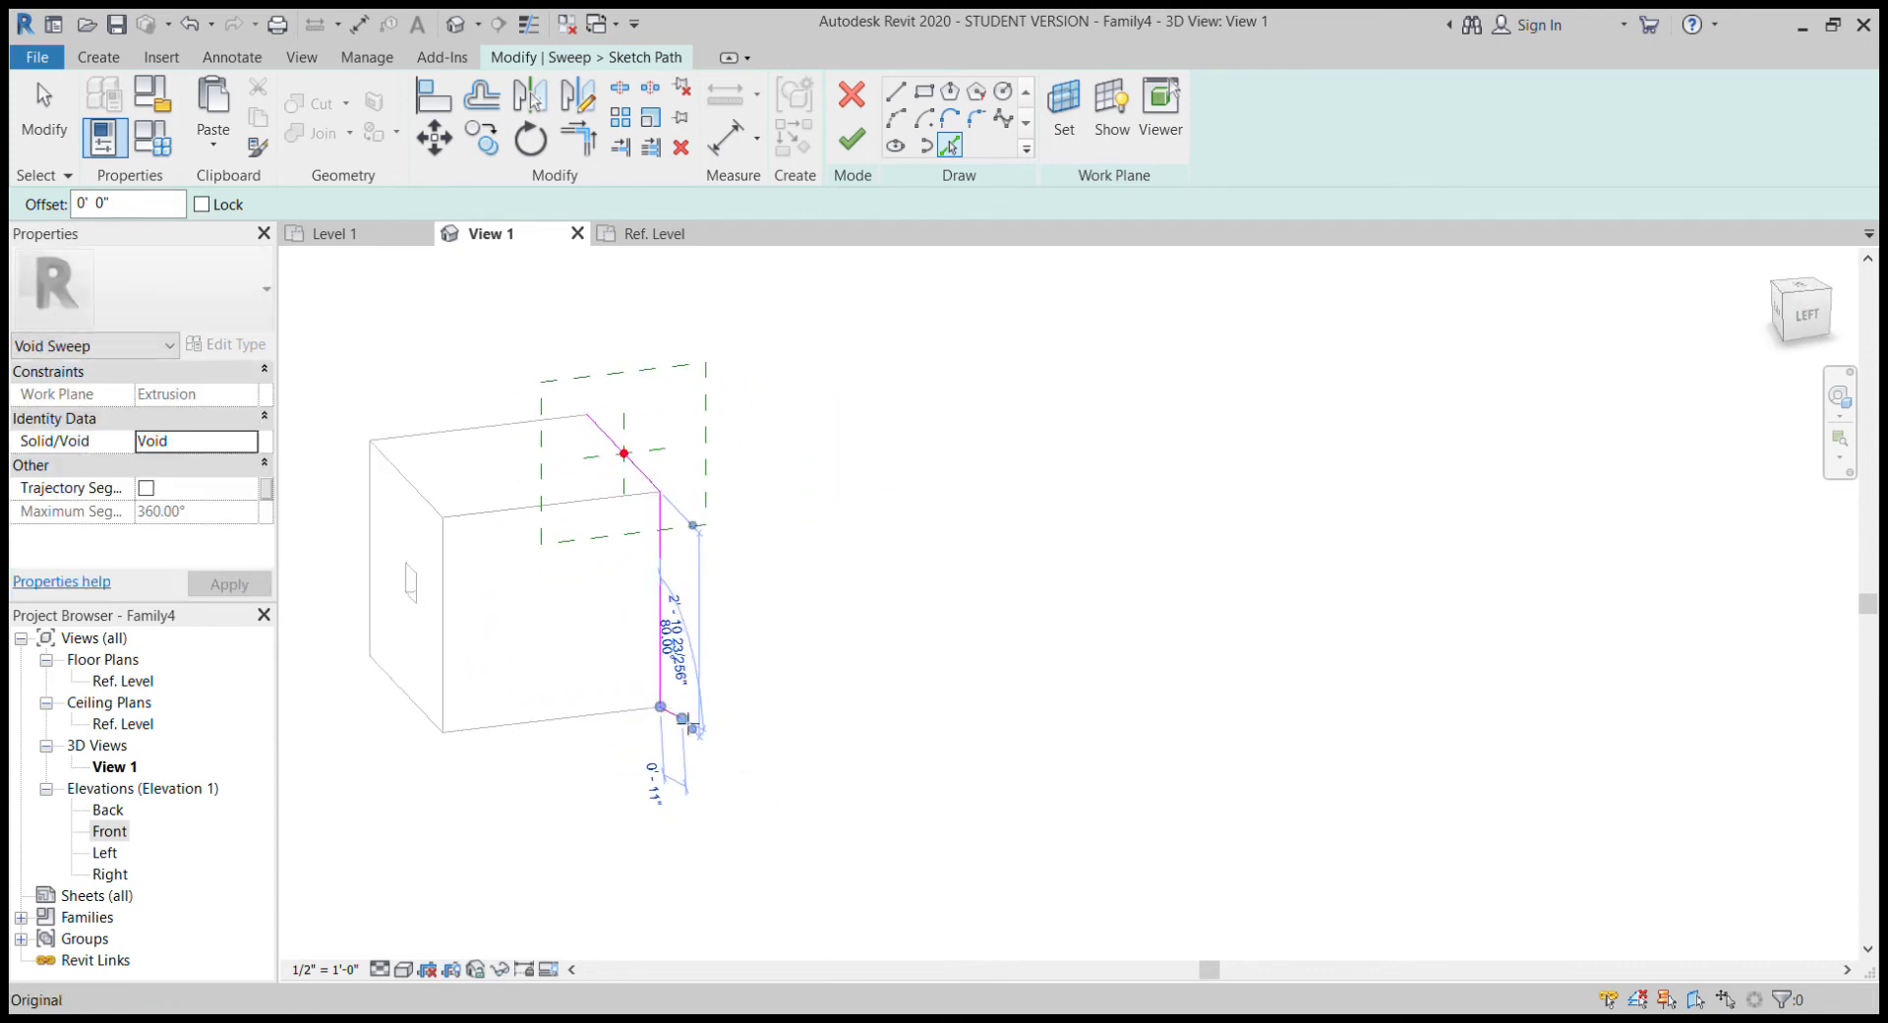
pyautogui.moveTo(685, 721)
pyautogui.mouseDown()
pyautogui.moveTo(448, 857)
pyautogui.moveTo(478, 764)
pyautogui.mouseUp()
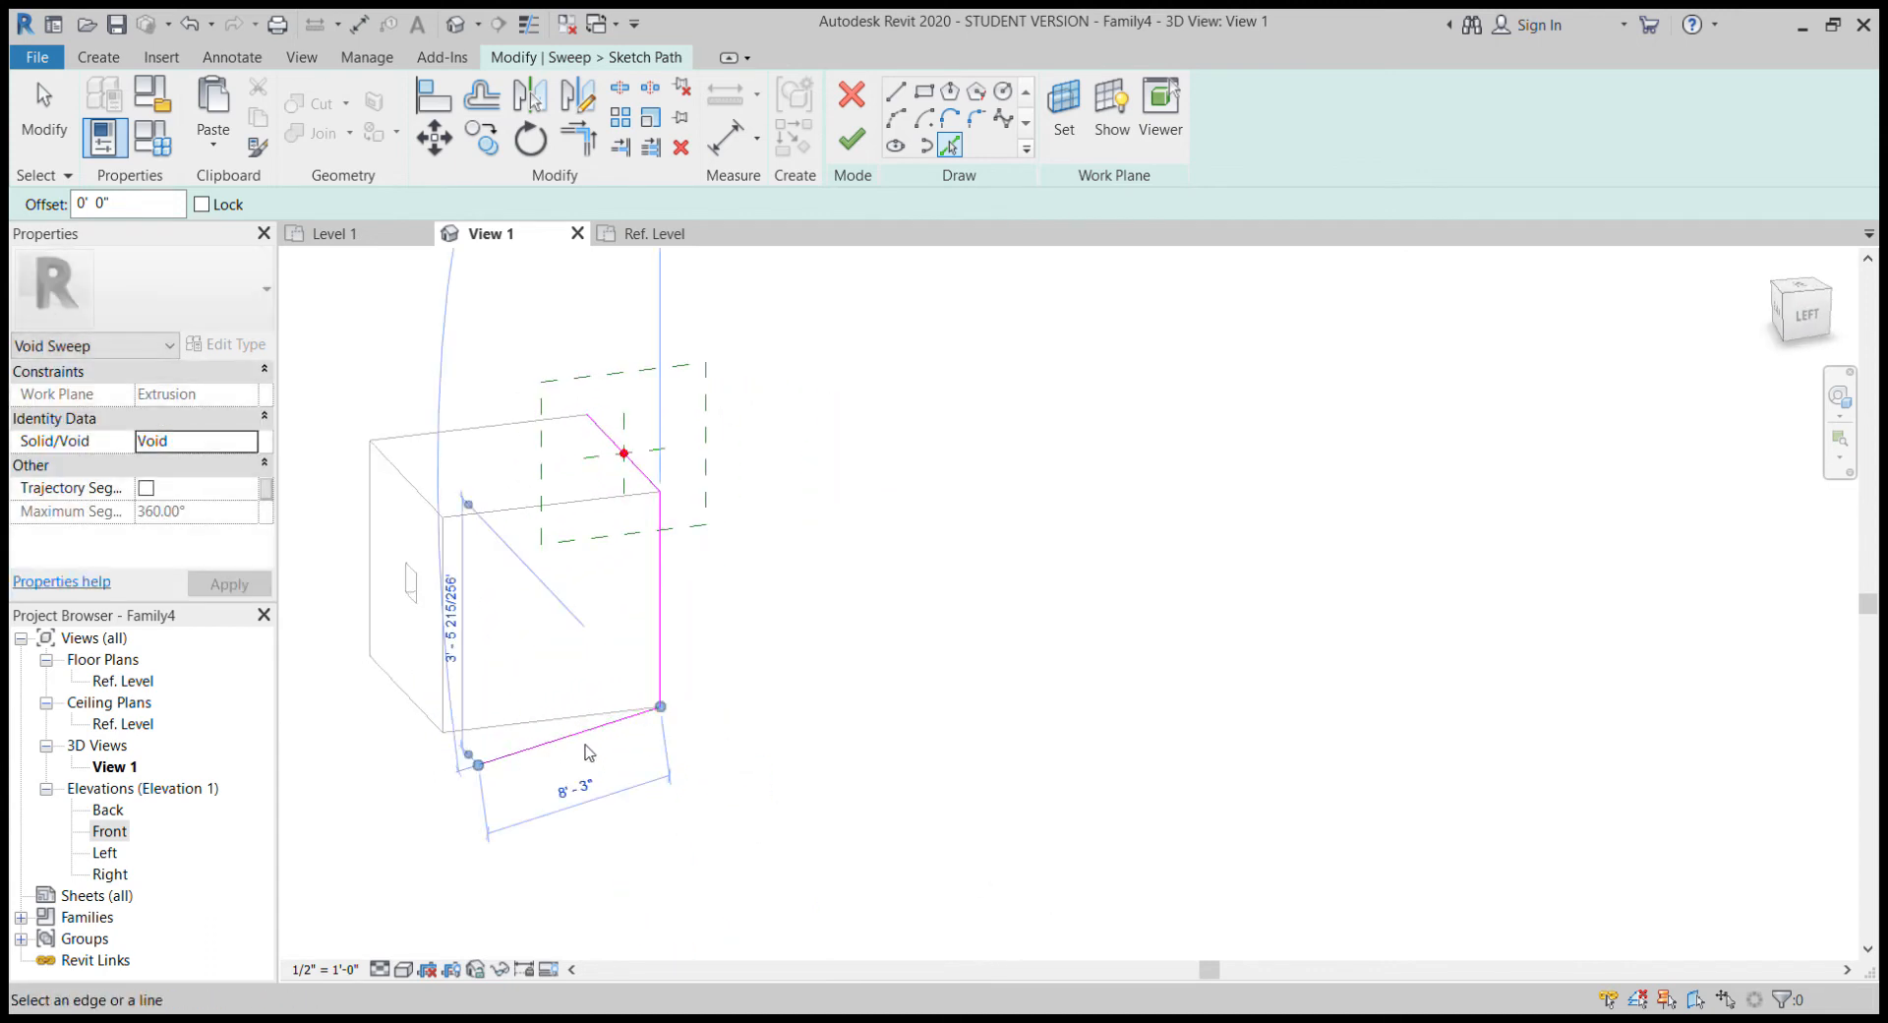
# Delete the skewed bottom line from the sweep path sketch
pyautogui.press('Delete')
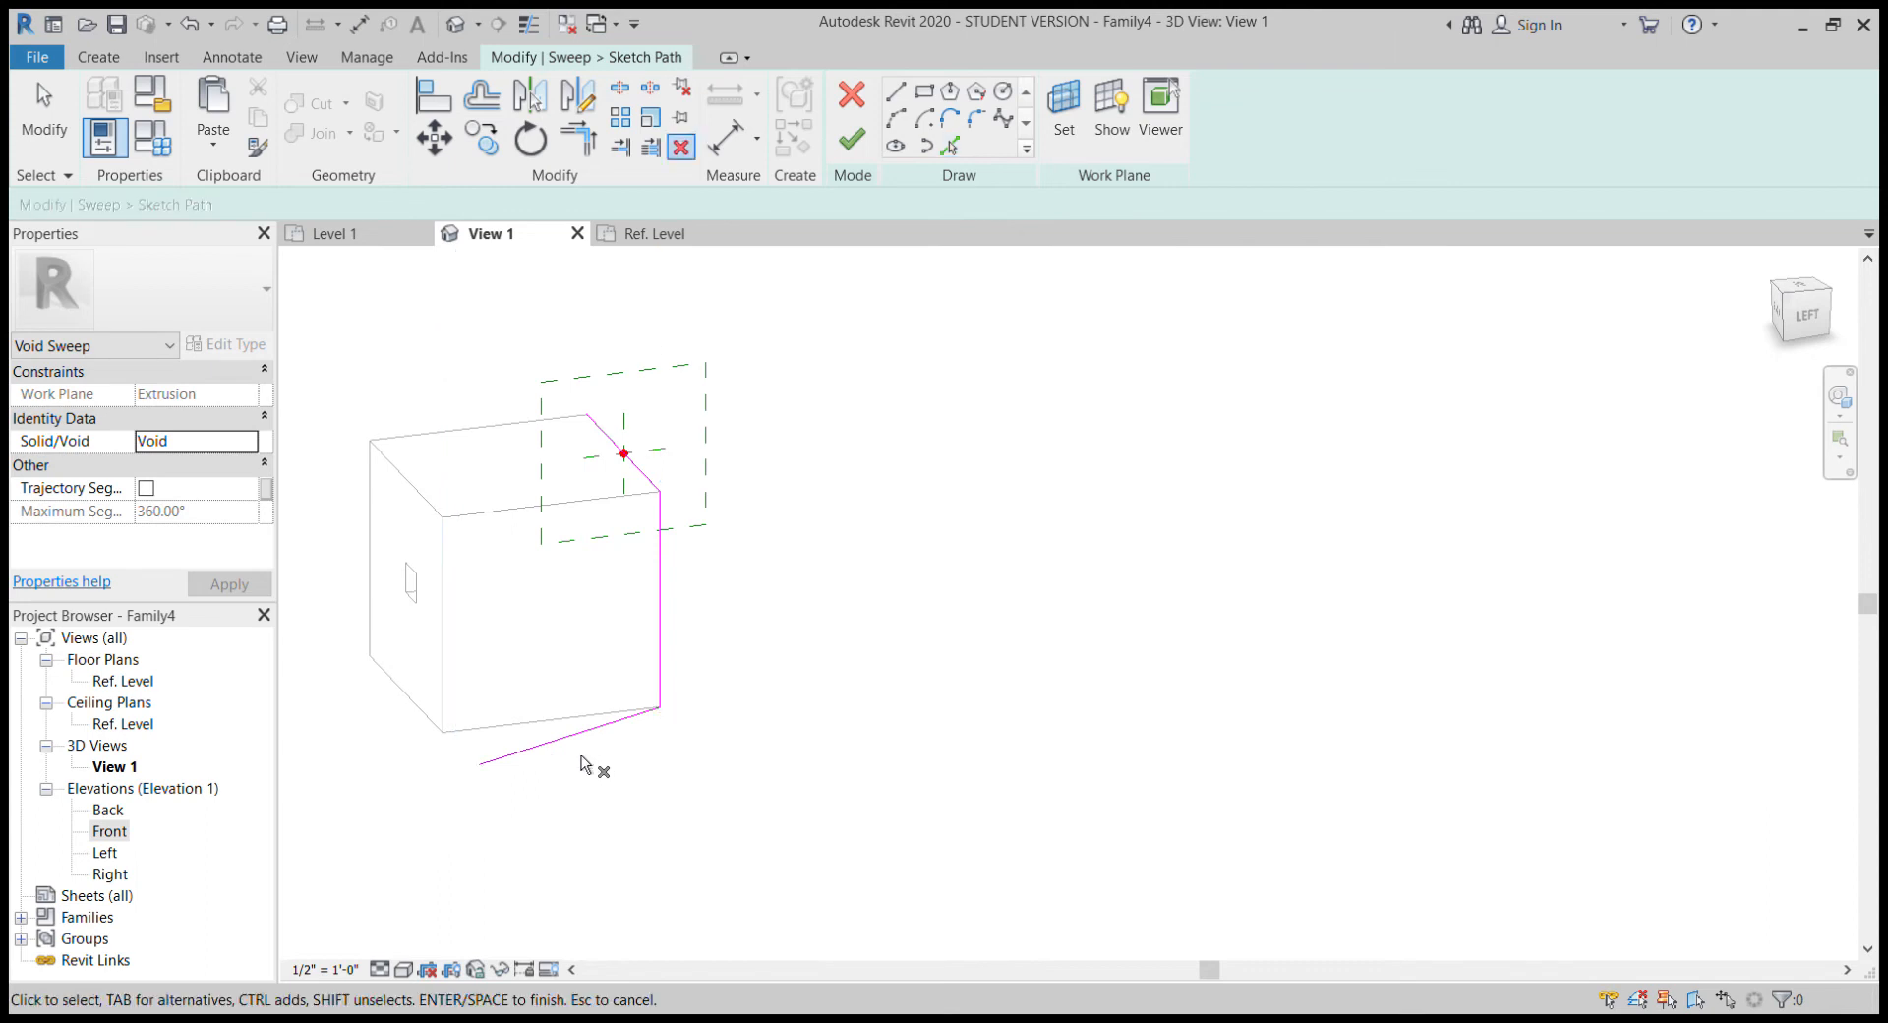
pyautogui.click(550, 744)
pyautogui.press('Escape')
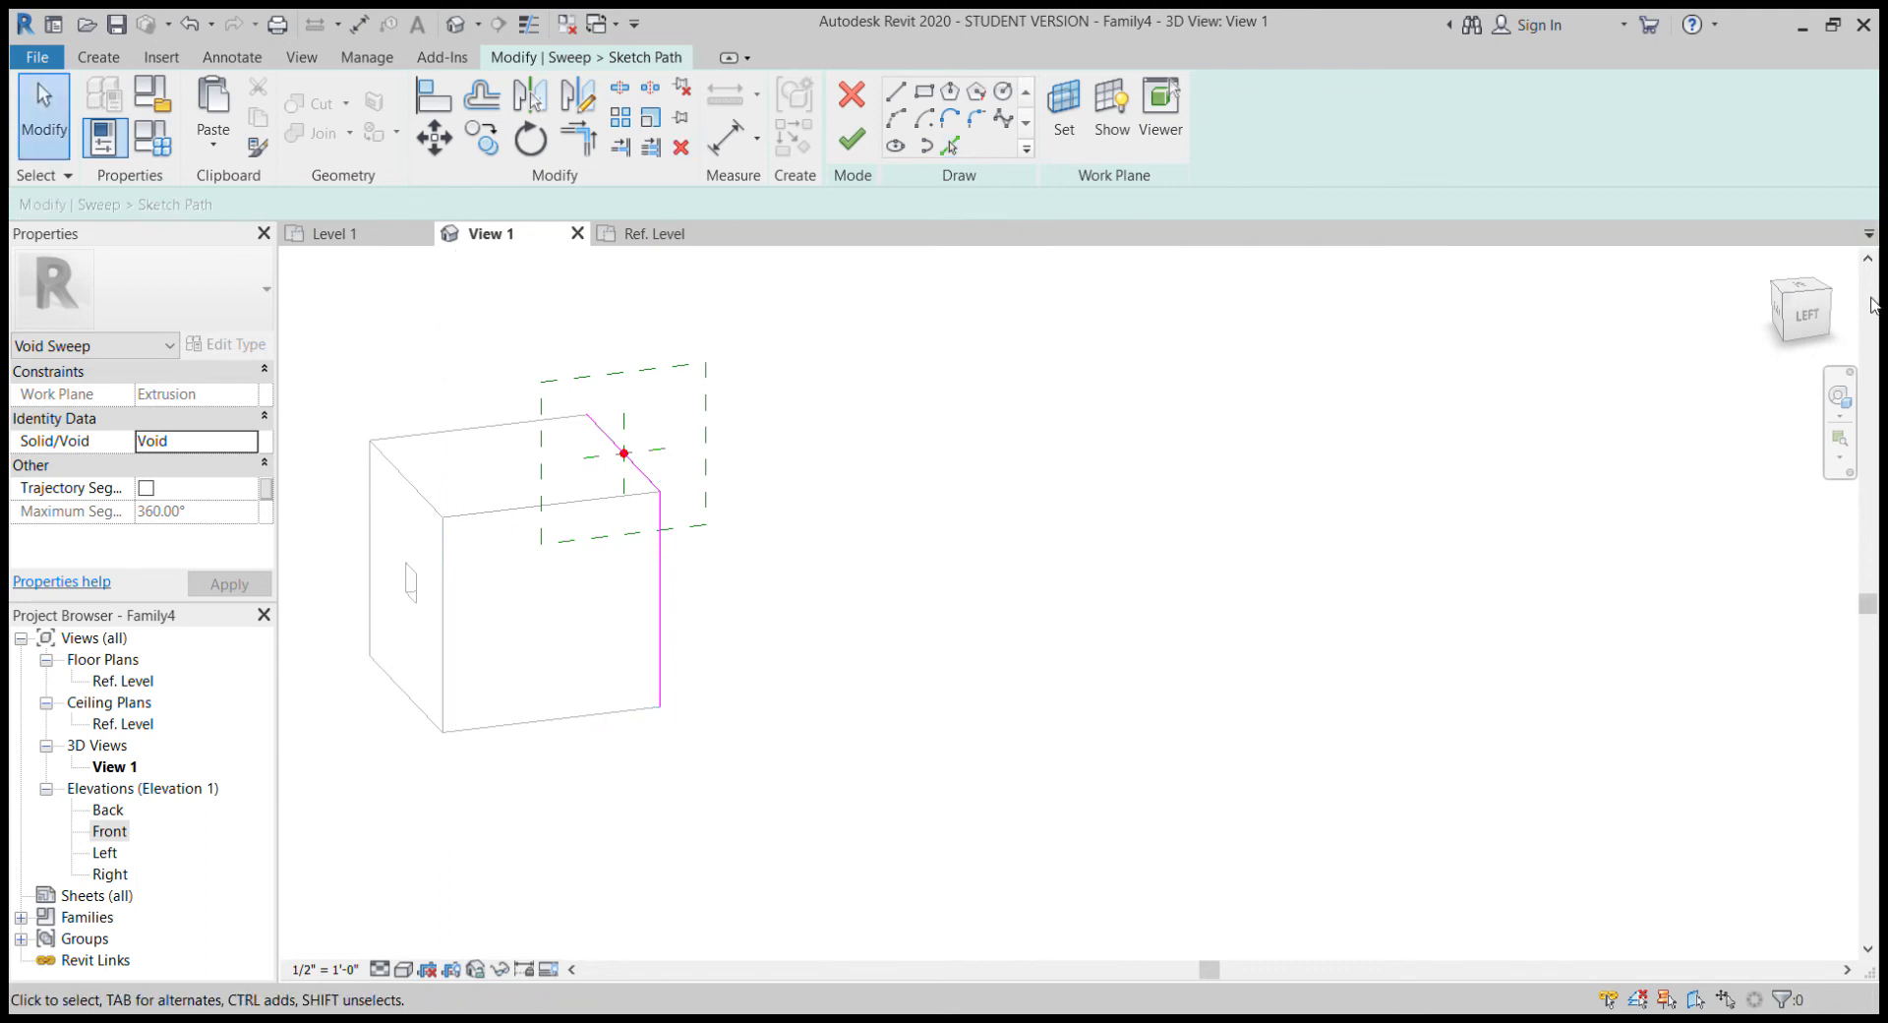
# Add the front face's bottom edge to the sweep path again, and discard the path sketch
pyautogui.click(1813, 322)
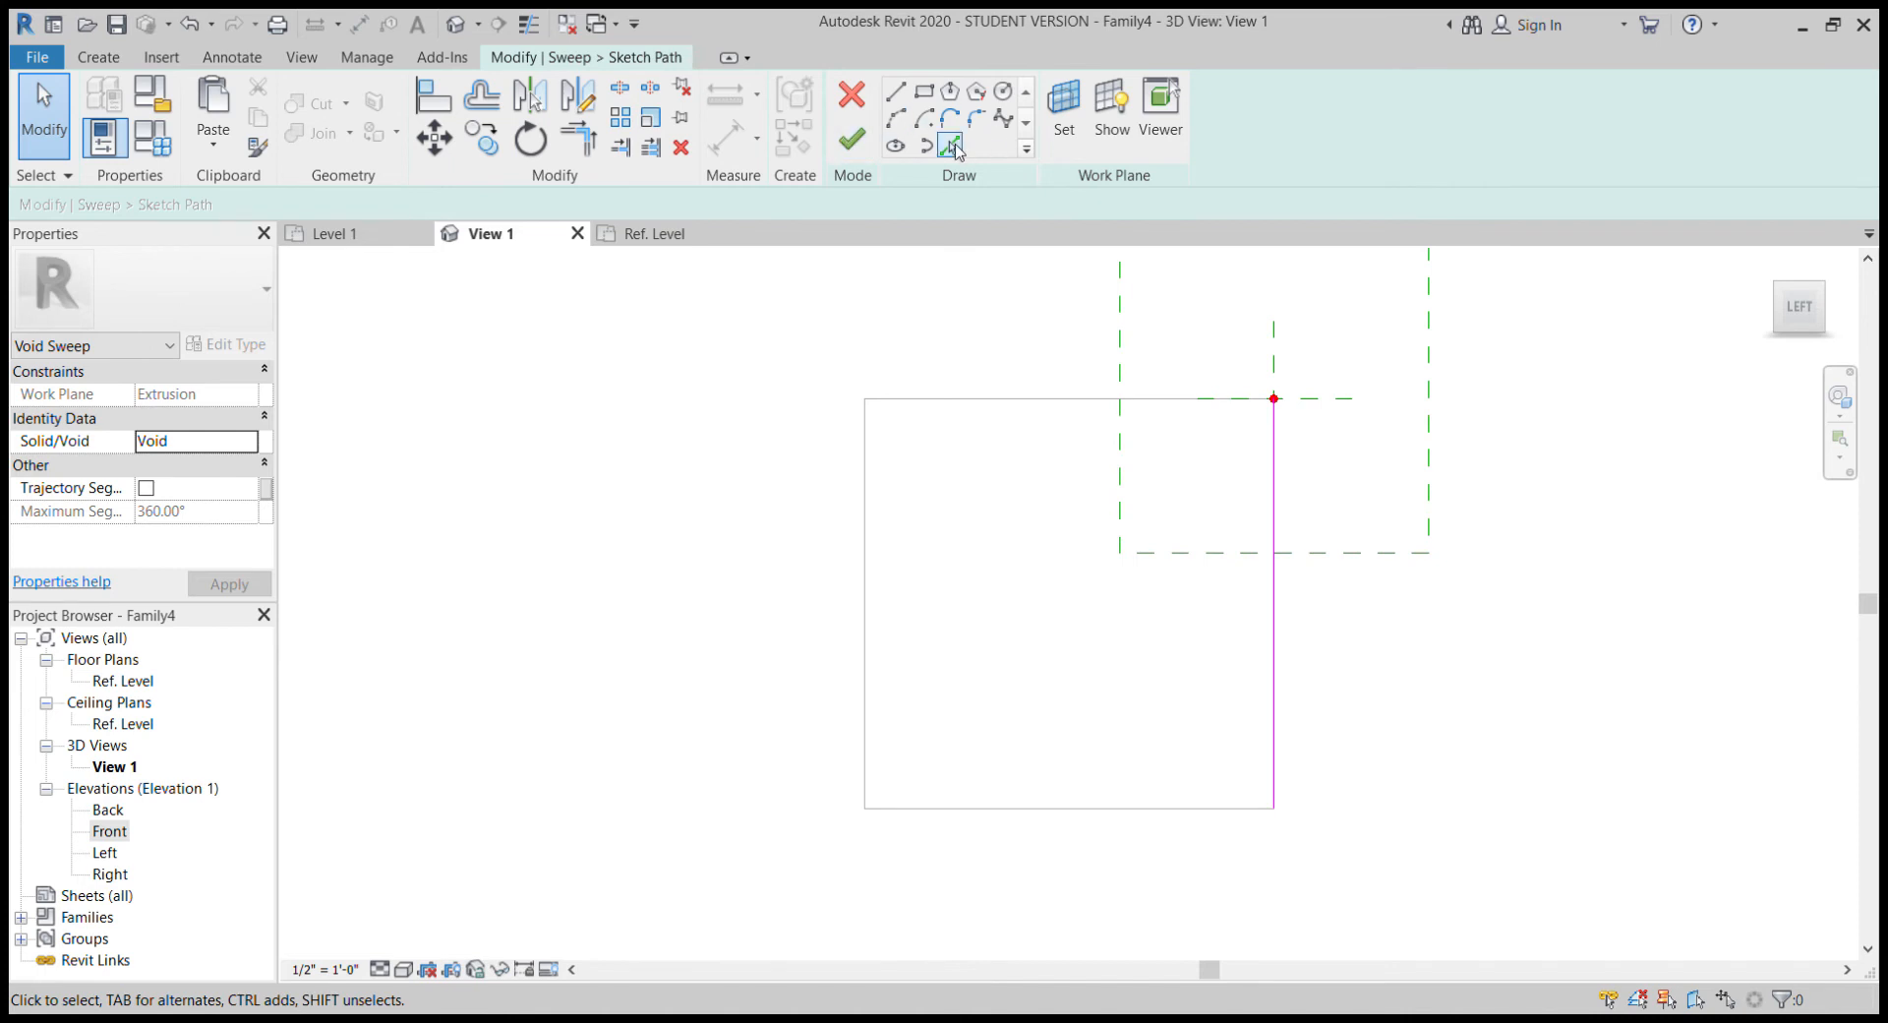
pyautogui.click(949, 146)
pyautogui.scroll(-2, 1384, 804)
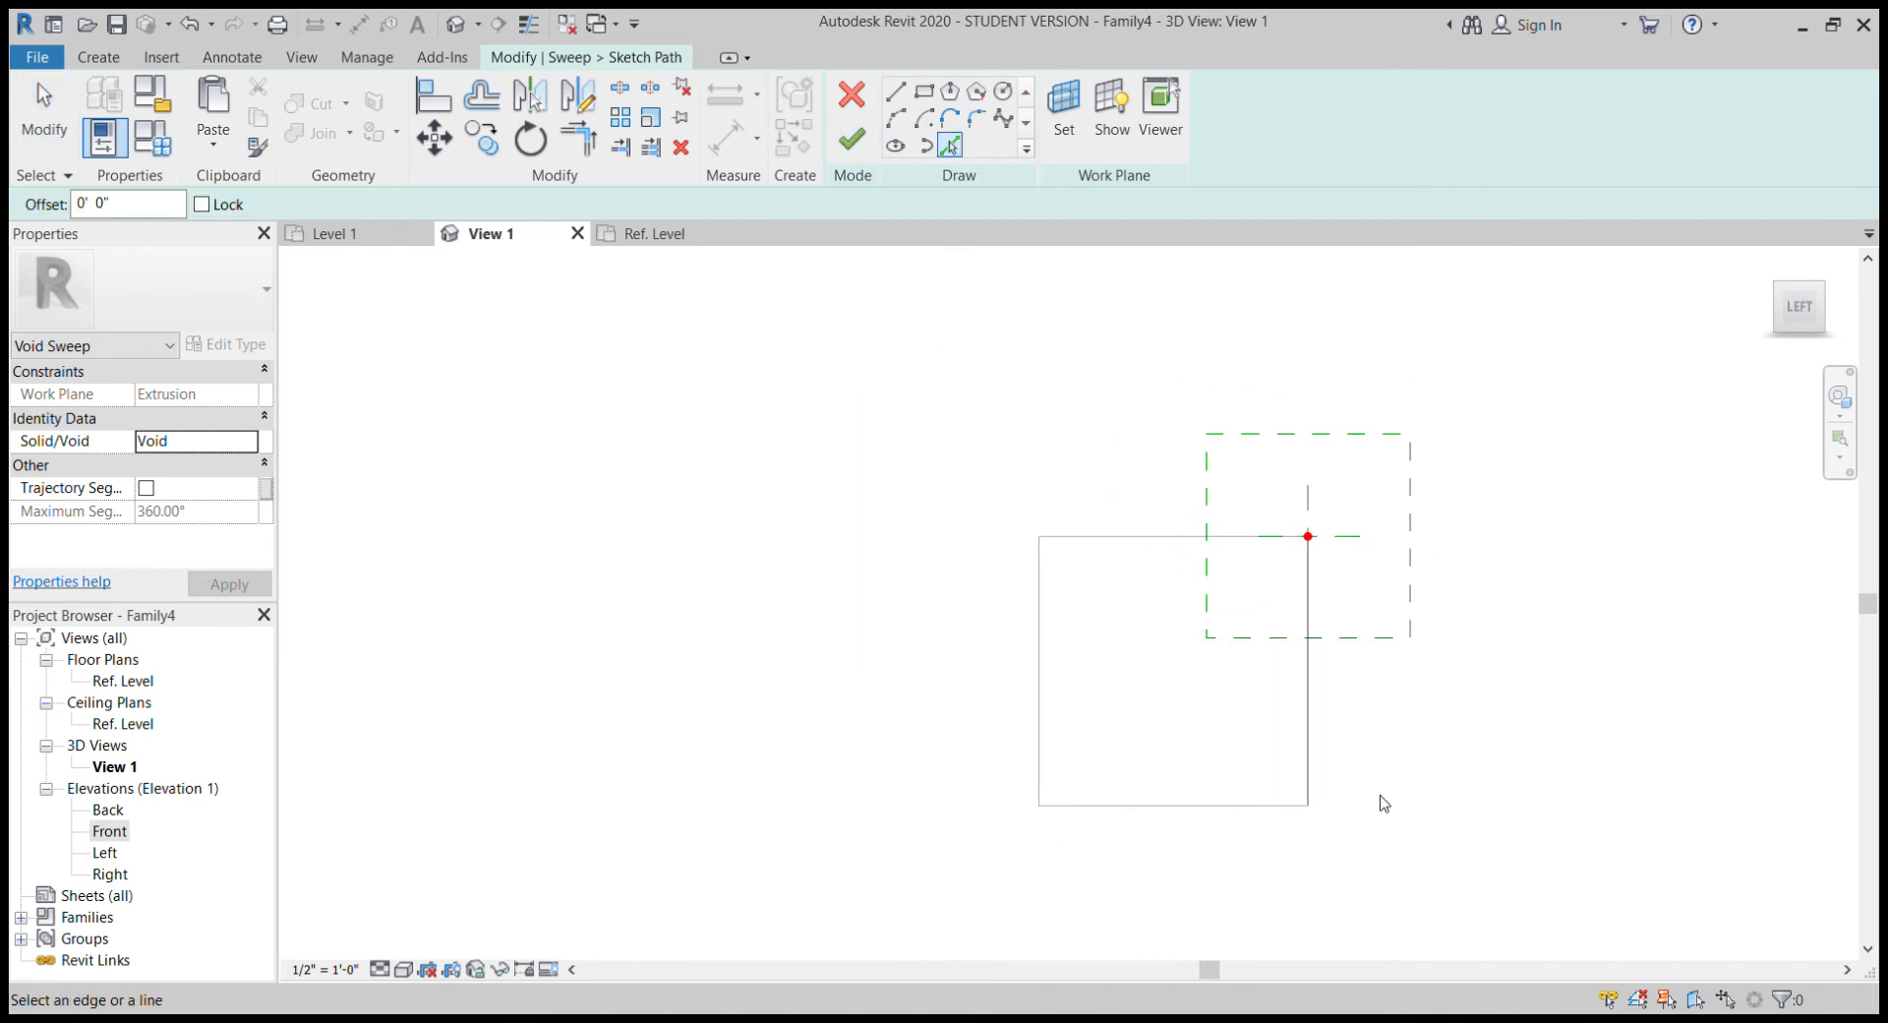
pyautogui.keyDown('shift'); pyautogui.moveTo(1384, 803); pyautogui.dragTo(1259, 728, button='middle'); pyautogui.keyUp('shift')
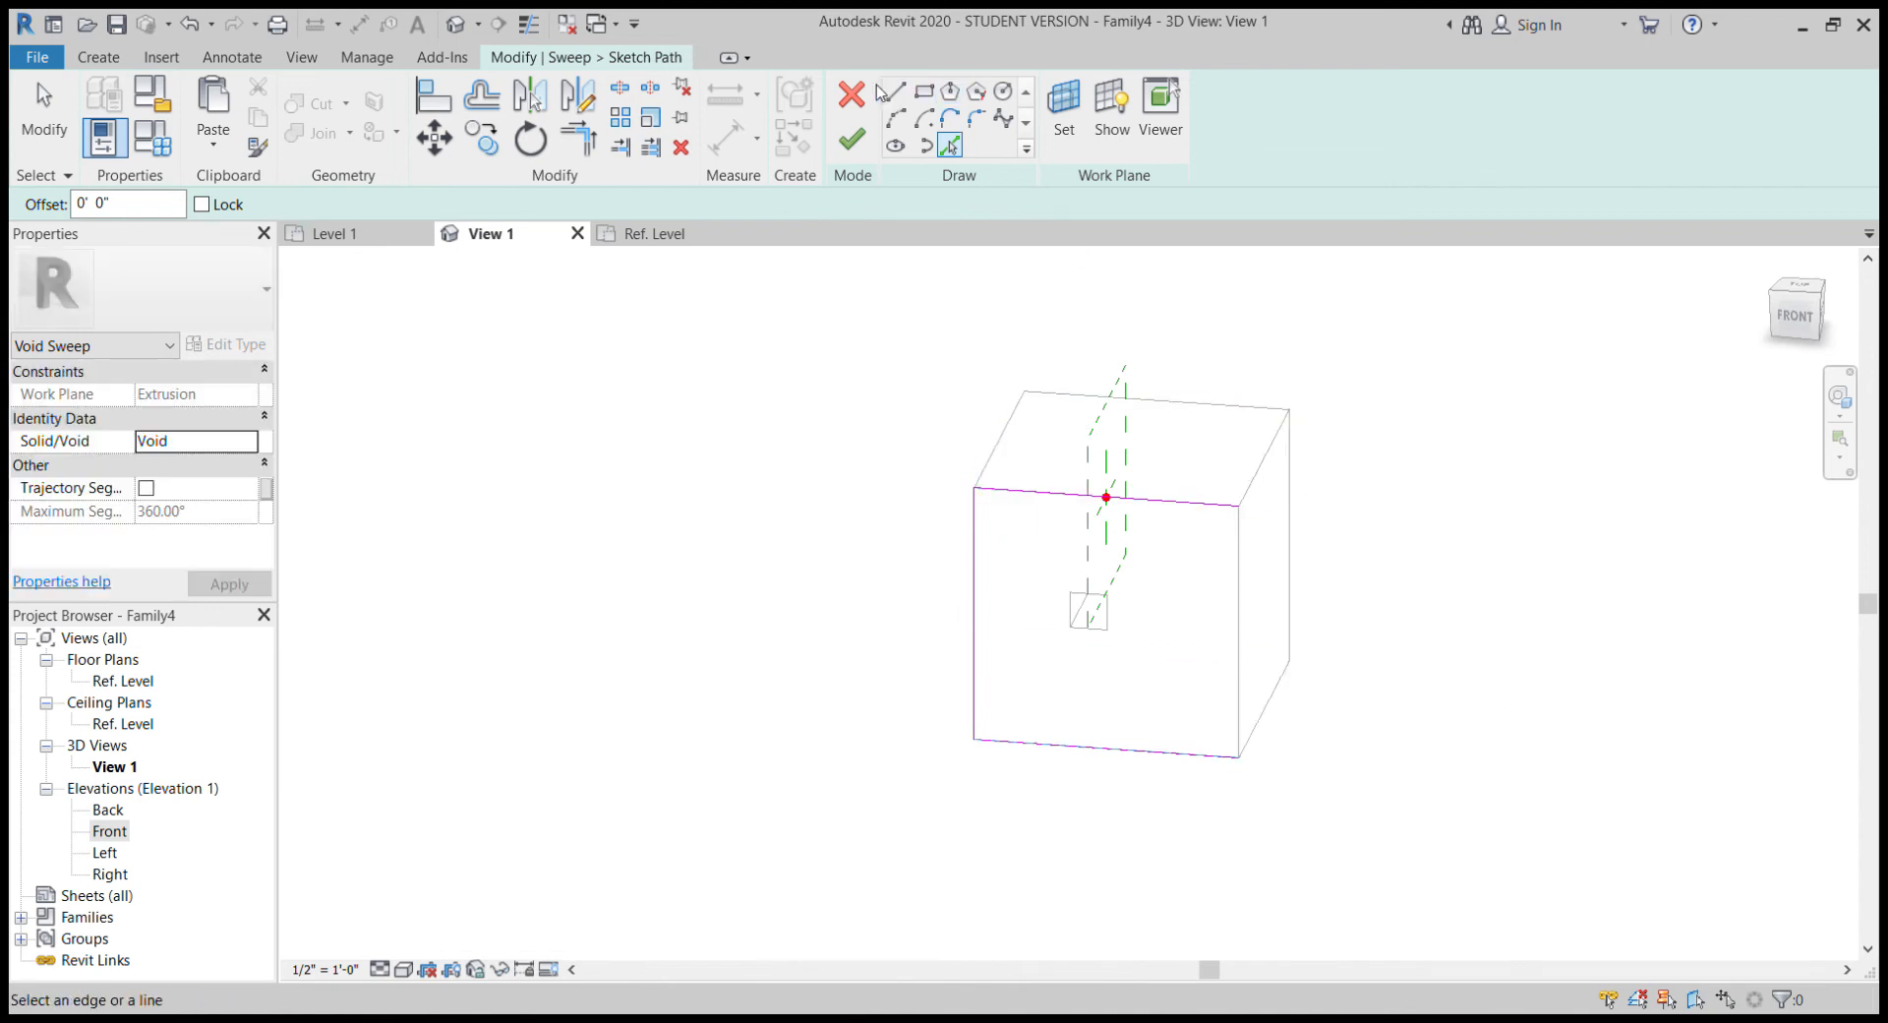
pyautogui.click(851, 138)
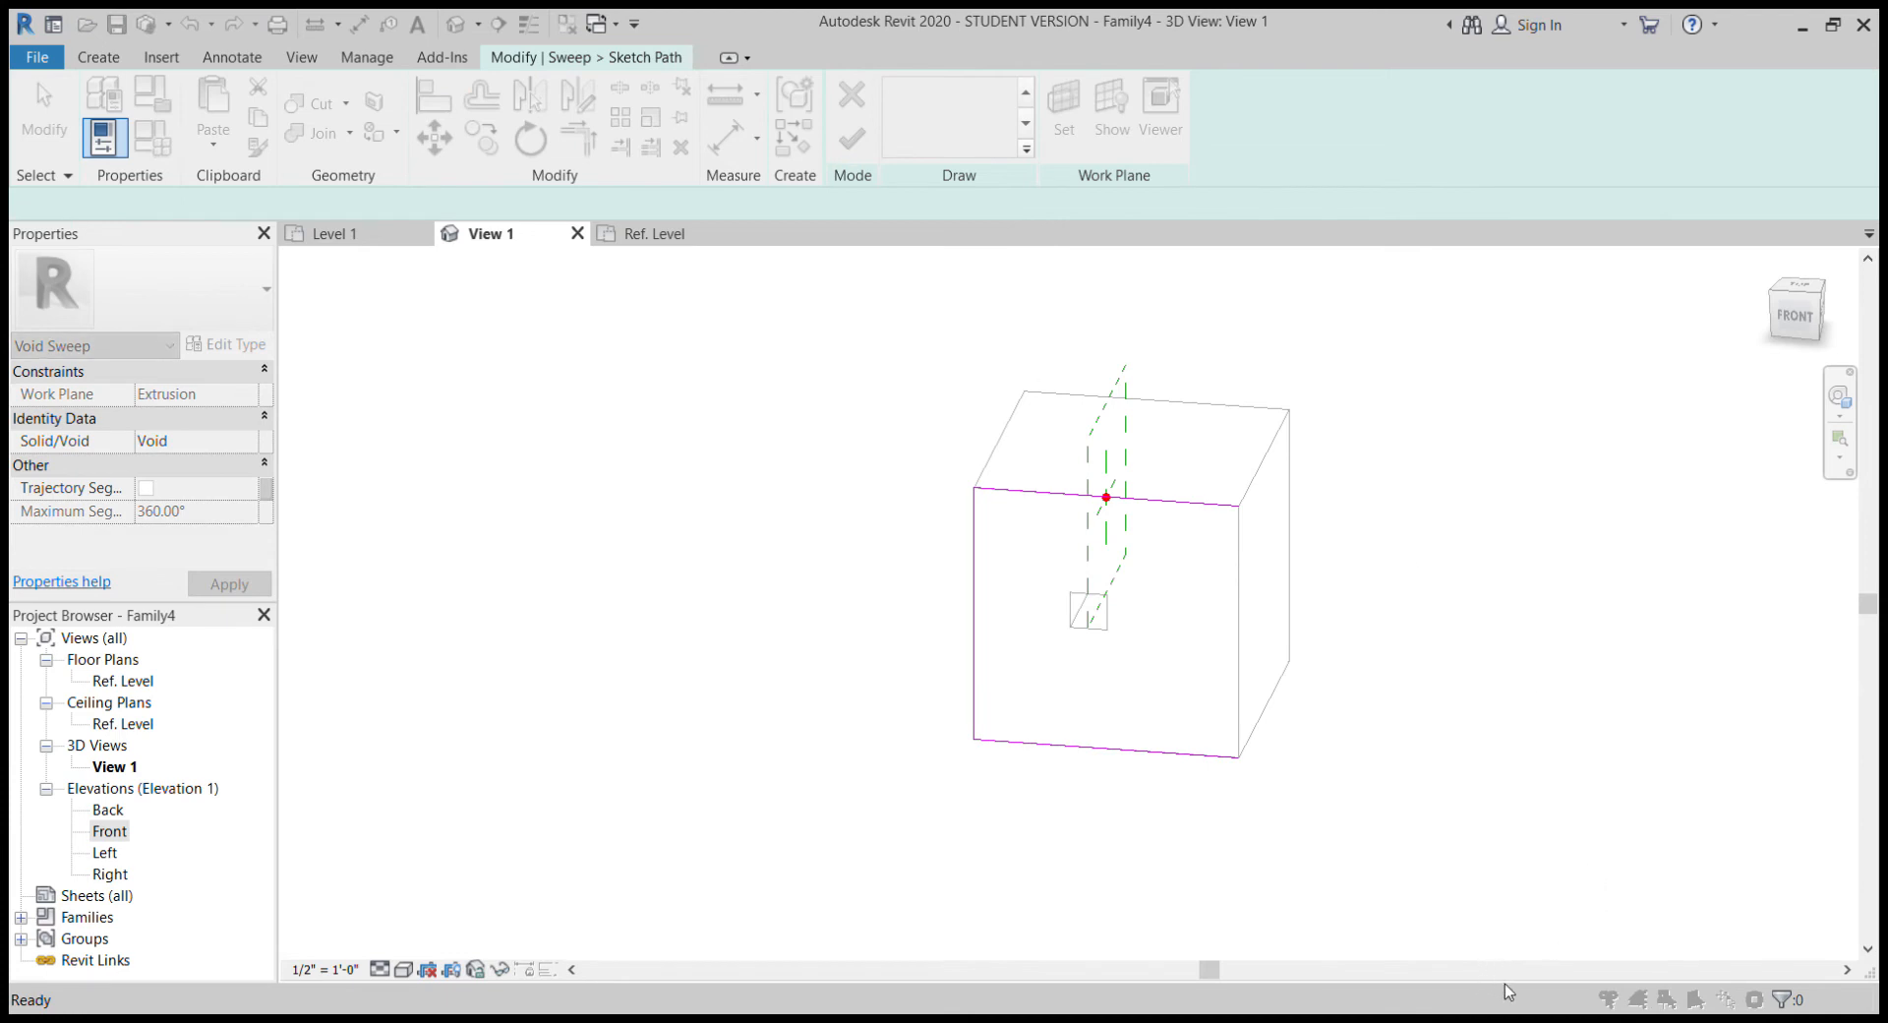
pyautogui.moveTo(1075, 758)
pyautogui.keyDown('shift'); pyautogui.mouseDown(button='middle')
pyautogui.moveTo(1147, 771)
pyautogui.moveTo(1087, 654)
pyautogui.mouseUp(button='middle'); pyautogui.keyUp('shift')
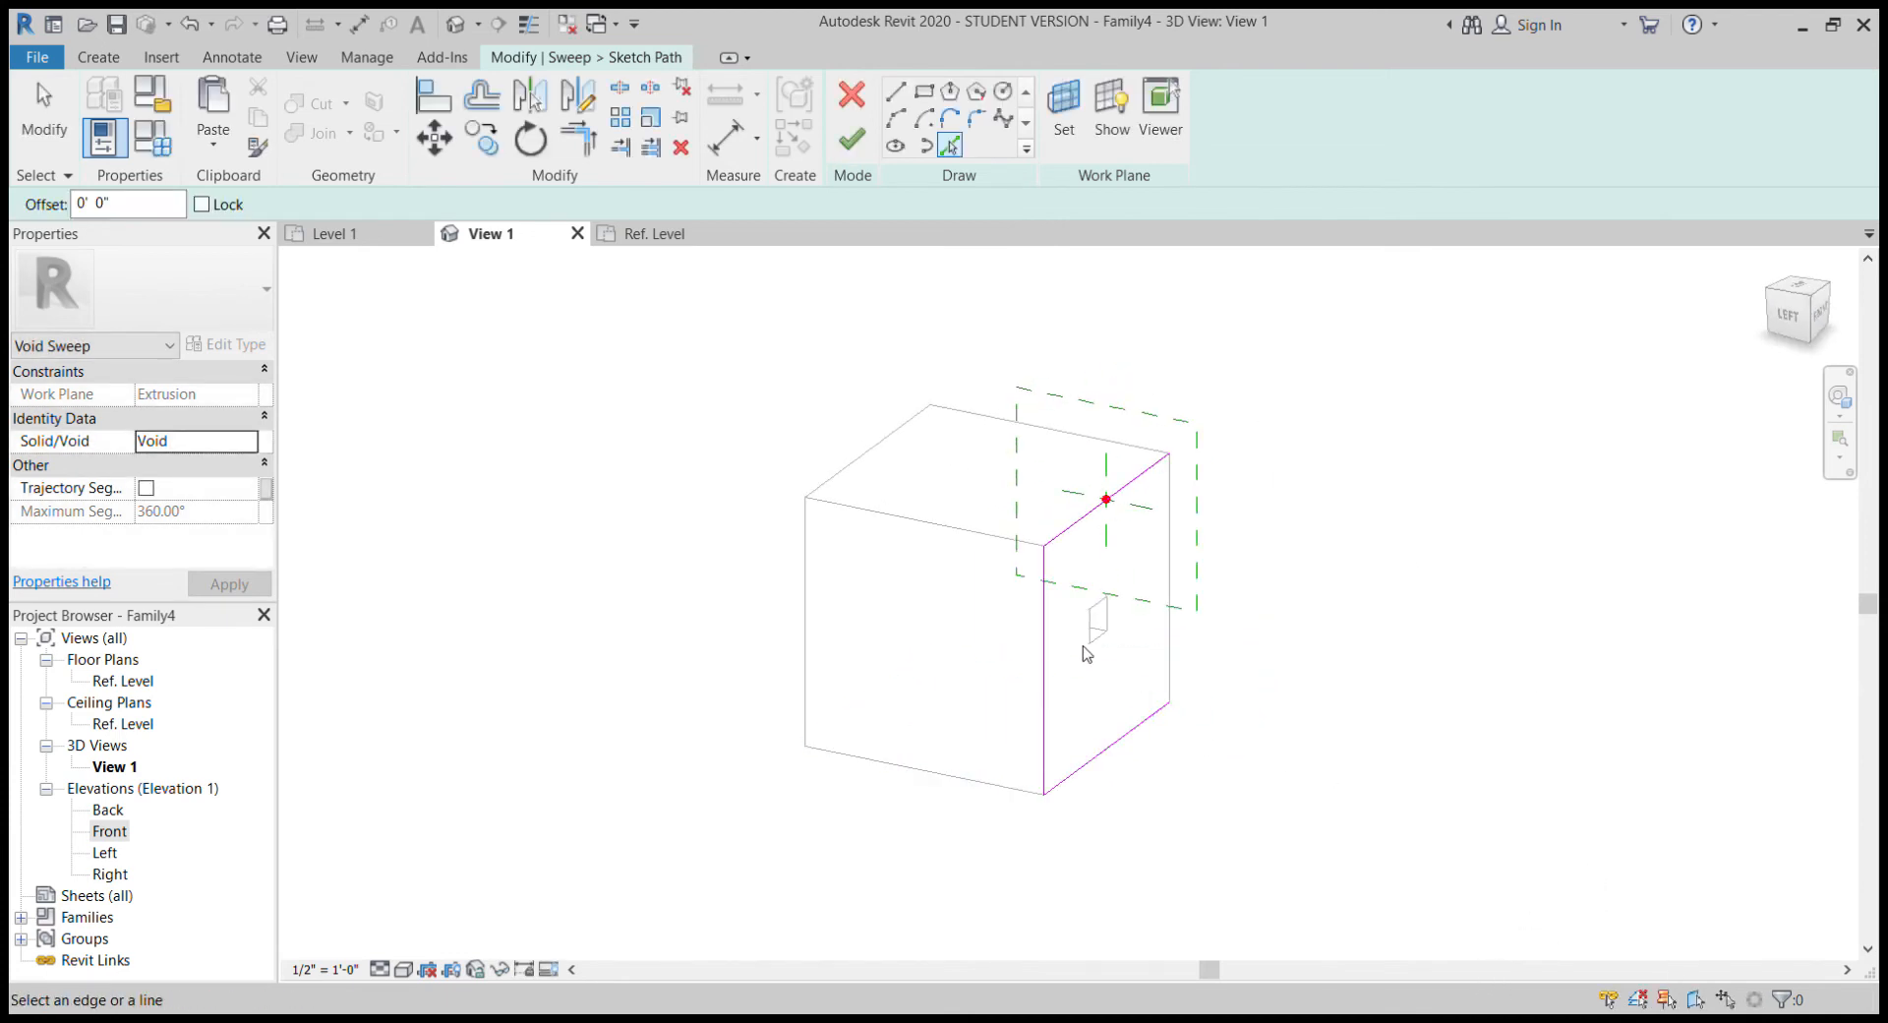
pyautogui.click(851, 96)
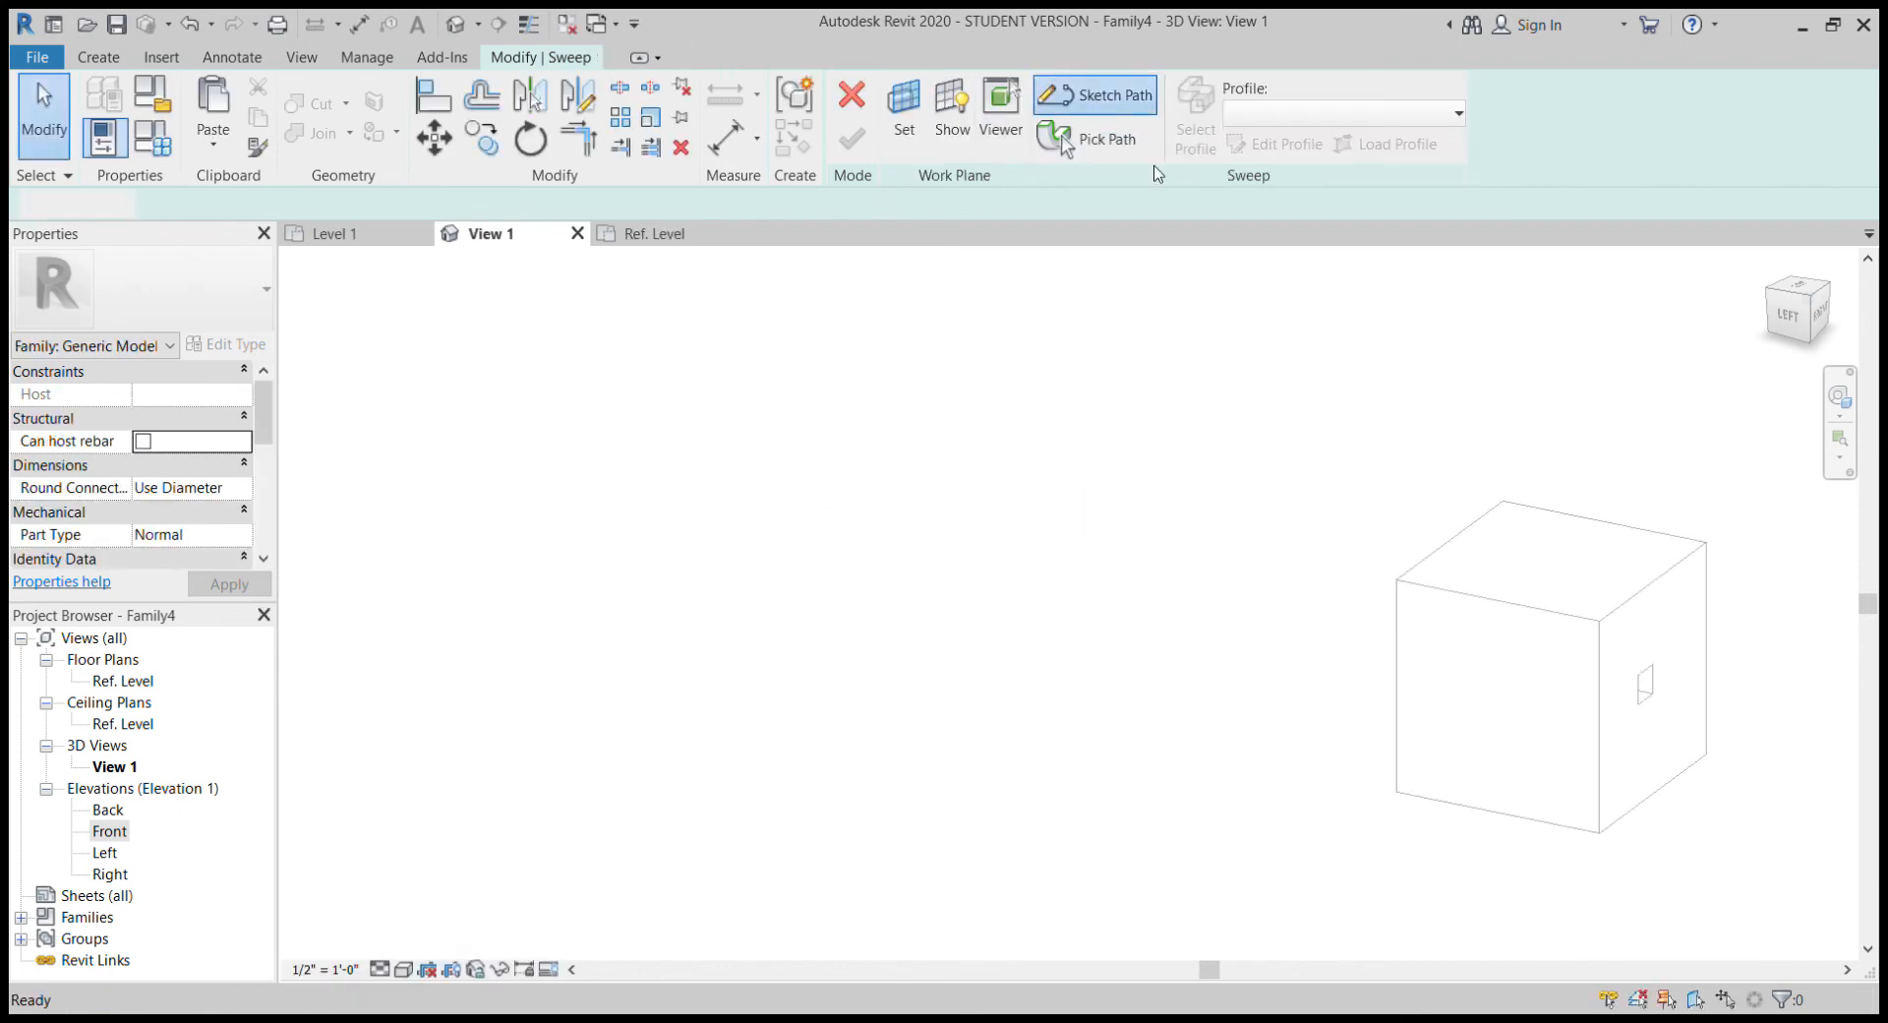
# Sketch a new sweep path by picking the front face's upper edge and its right vertical edge, and finish the path
pyautogui.moveTo(1665, 619)
pyautogui.mouseDown(button='middle')
pyautogui.moveTo(1243, 565)
pyautogui.moveTo(1079, 632)
pyautogui.moveTo(1113, 627)
pyautogui.mouseUp(button='middle')
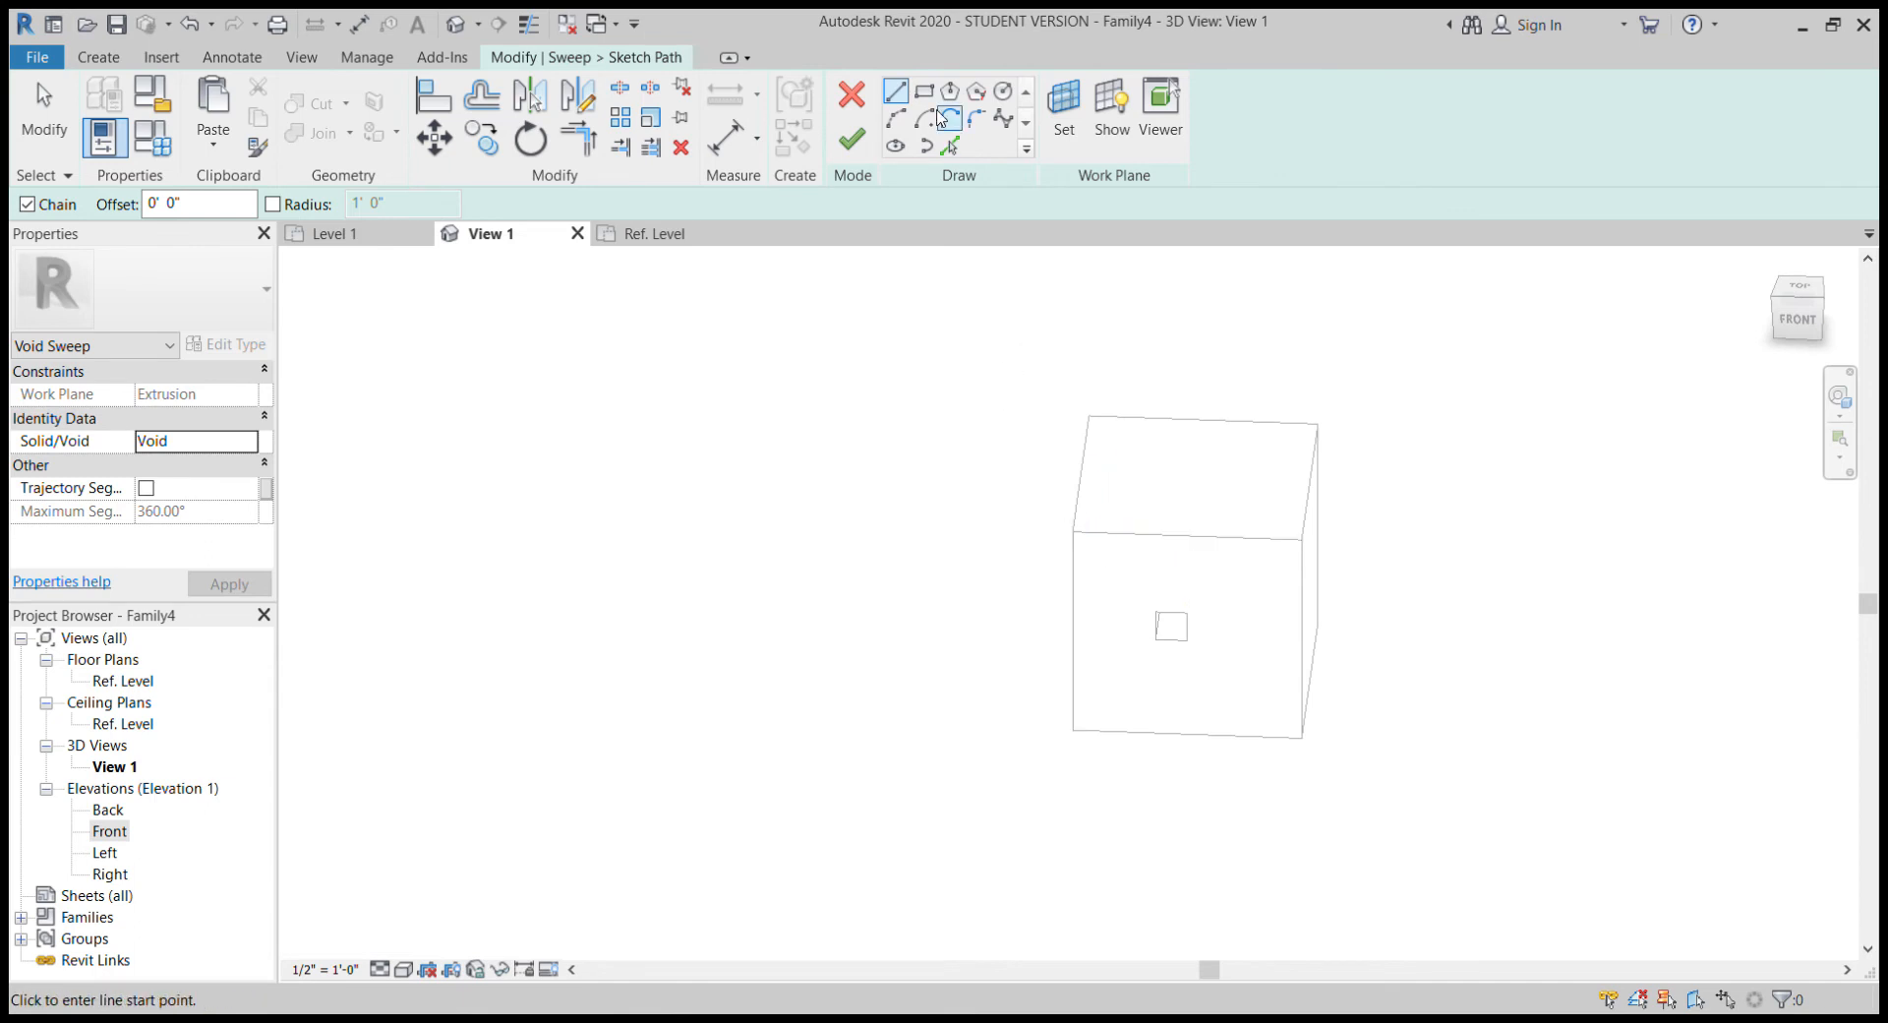
pyautogui.click(949, 146)
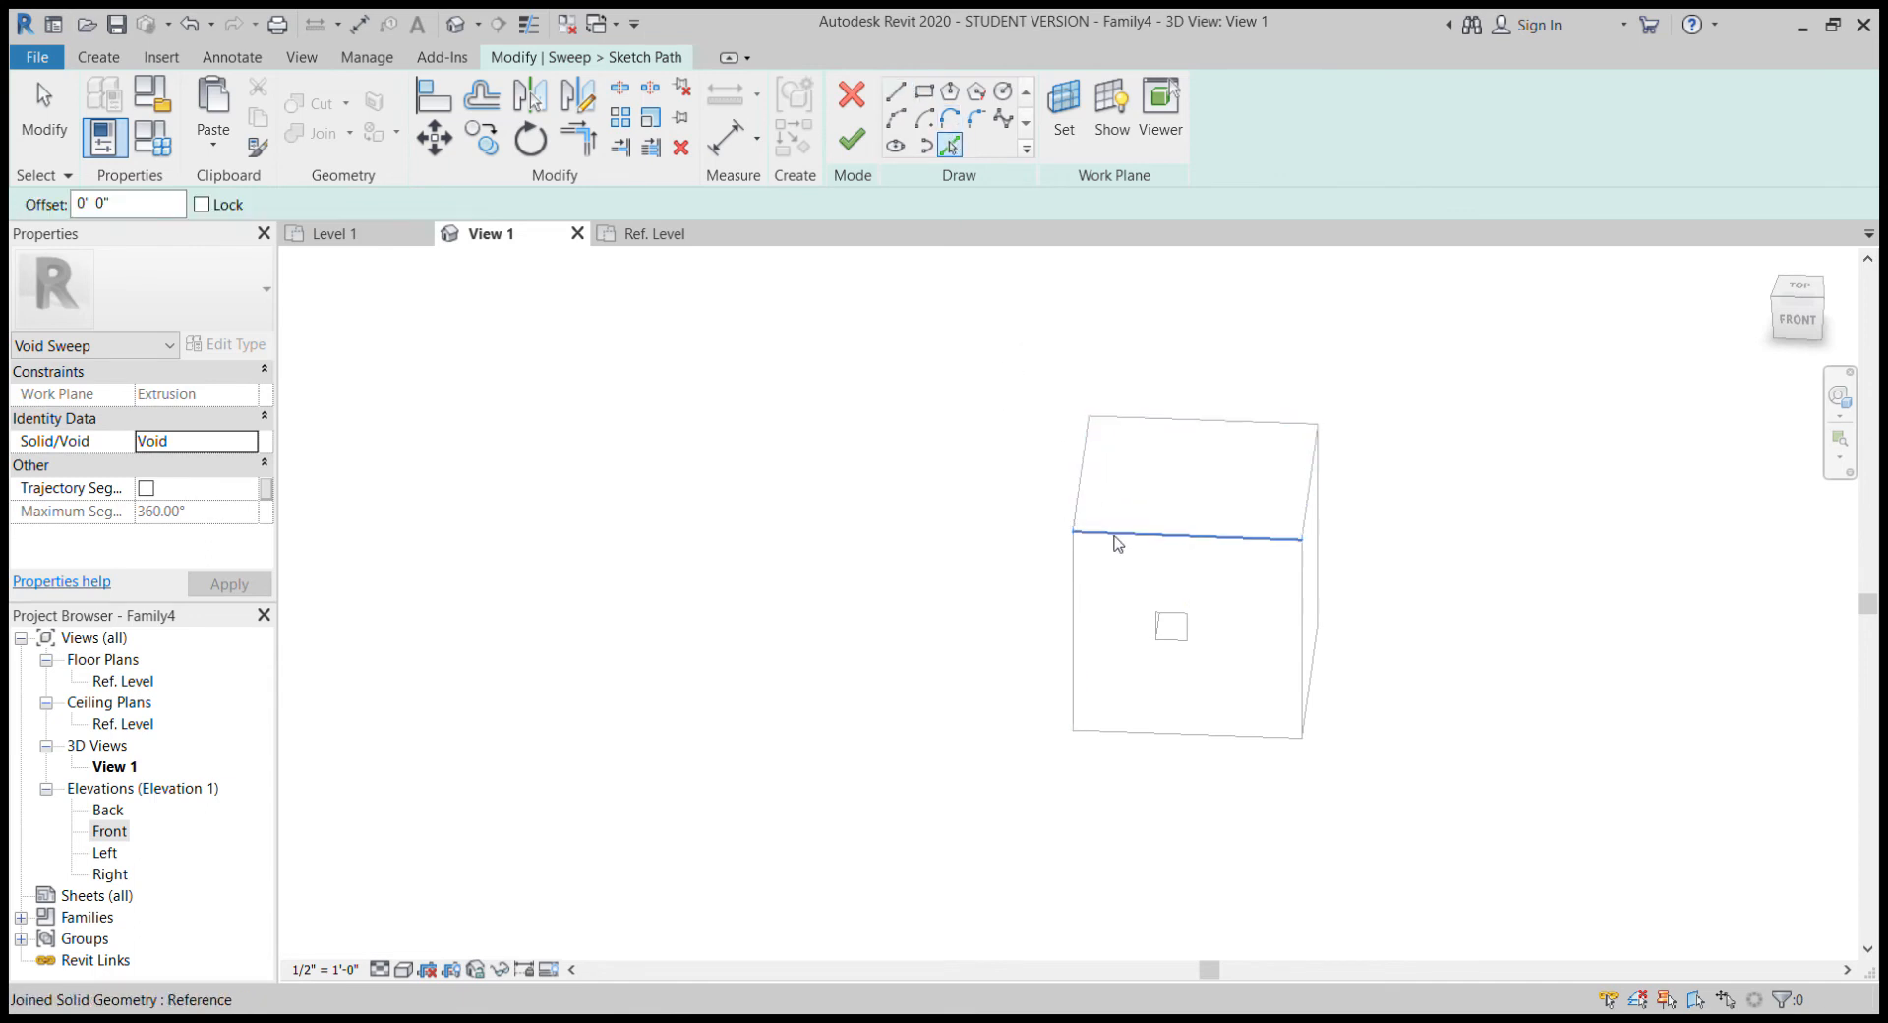
pyautogui.keyDown('shift'); pyautogui.moveTo(1482, 611); pyautogui.dragTo(1374, 547, button='middle'); pyautogui.keyUp('shift')
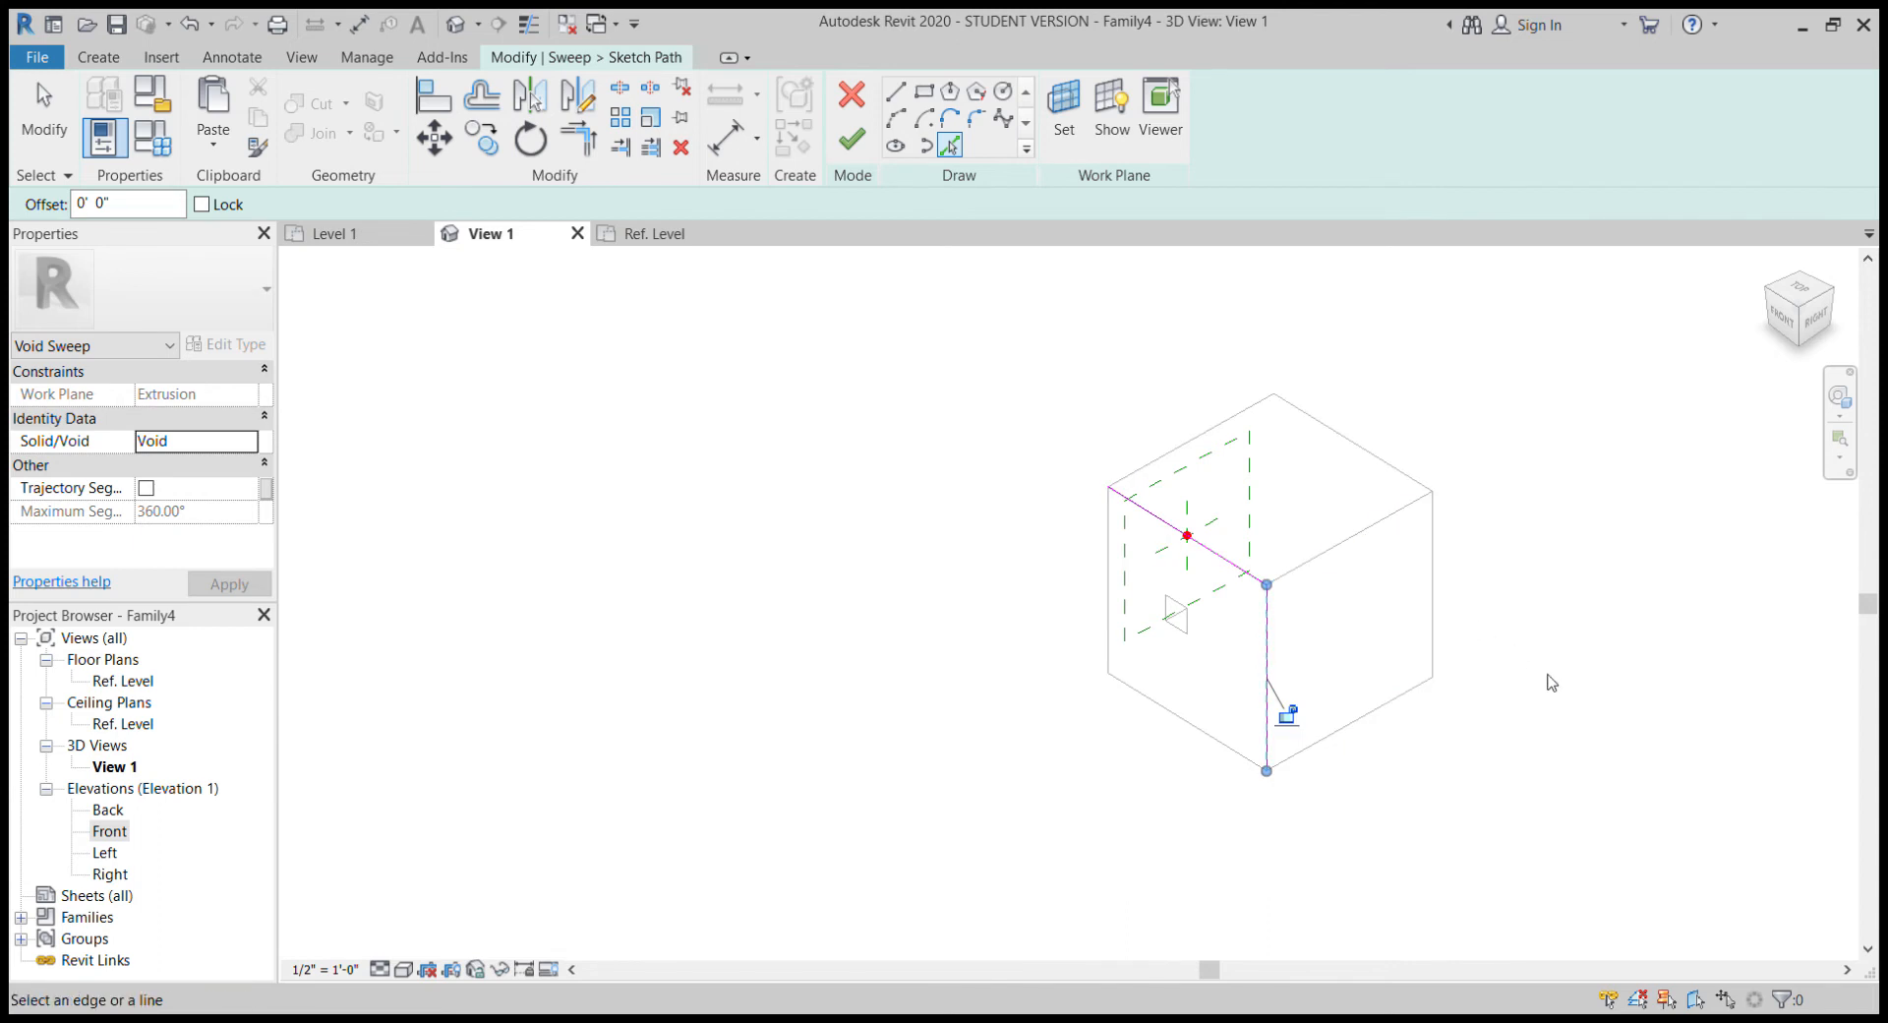
pyautogui.keyDown('shift'); pyautogui.moveTo(1551, 682); pyautogui.dragTo(1688, 527, button='middle'); pyautogui.keyUp('shift')
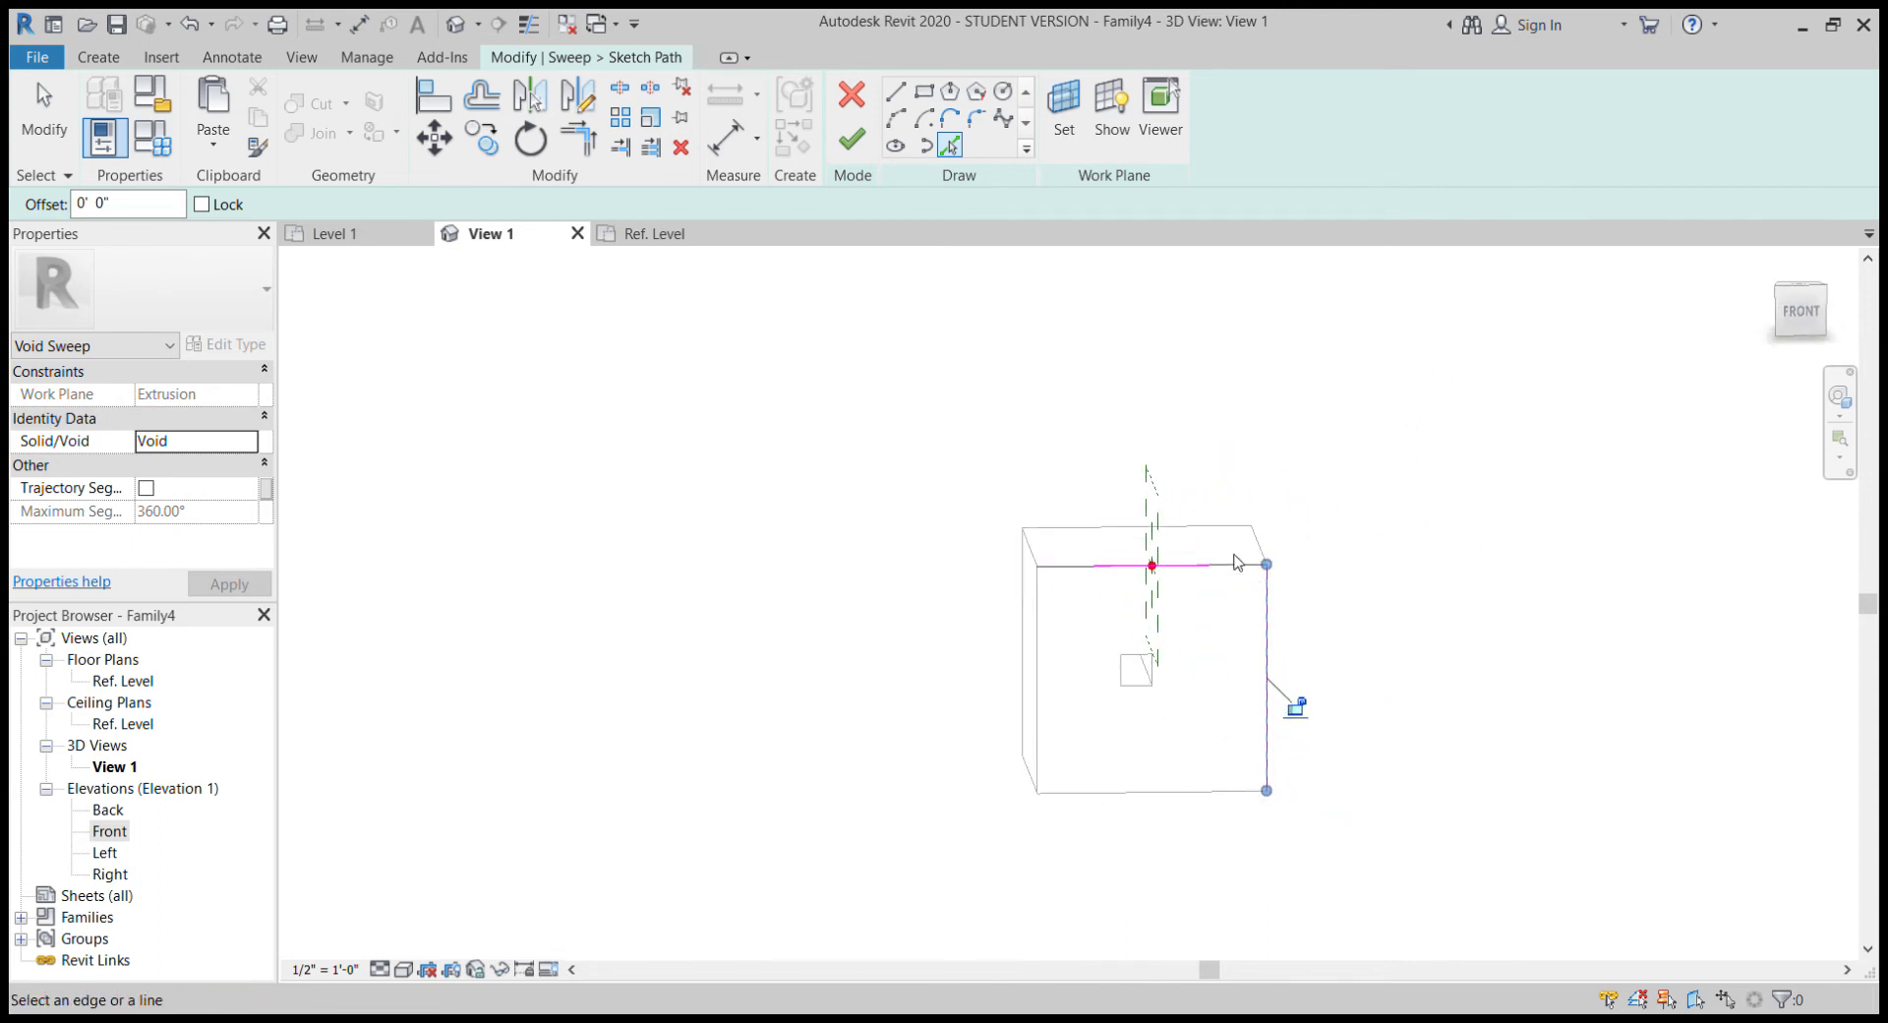
pyautogui.click(858, 138)
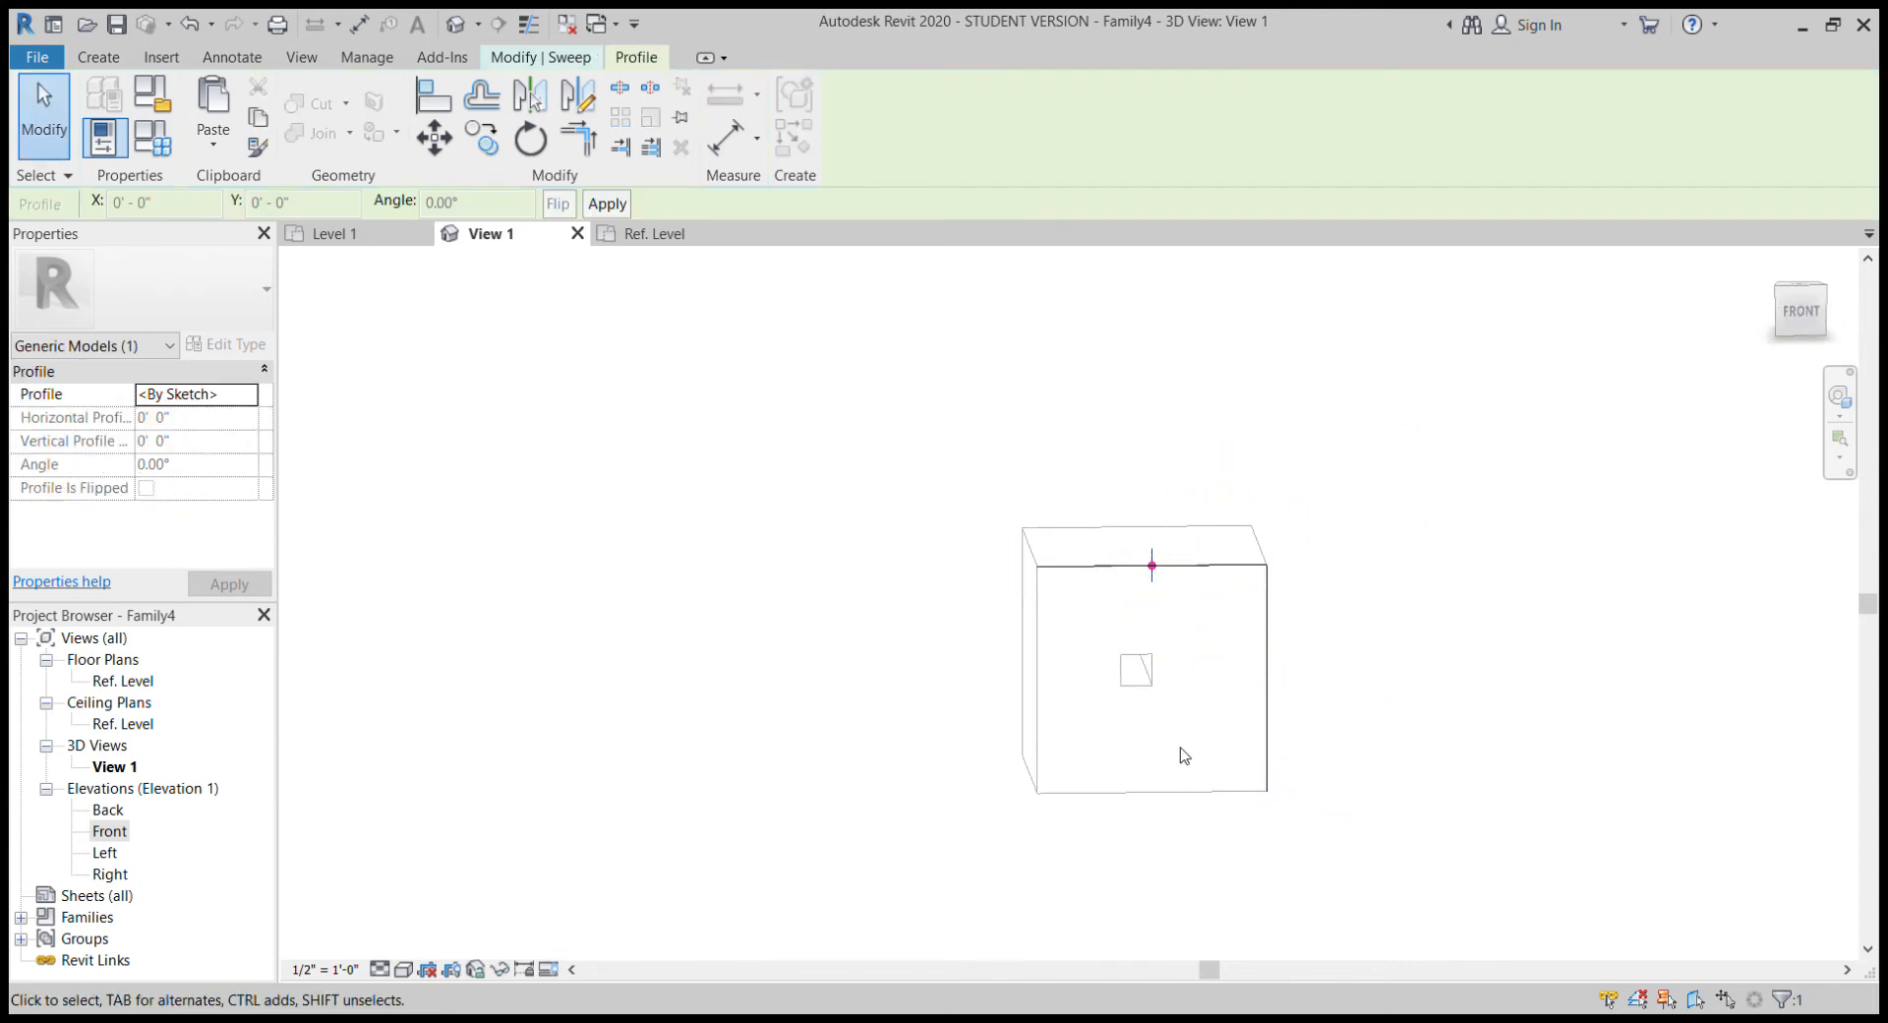
# Open the sweep's profile sketch, show its work plane and face it squarely from the cube's left side
pyautogui.moveTo(1184, 757)
pyautogui.keyDown('shift'); pyautogui.mouseDown(button='middle')
pyautogui.moveTo(1319, 792)
pyautogui.moveTo(1195, 945)
pyautogui.moveTo(1370, 862)
pyautogui.moveTo(1217, 669)
pyautogui.moveTo(1231, 745)
pyautogui.moveTo(1178, 621)
pyautogui.mouseUp(button='middle'); pyautogui.keyUp('shift')
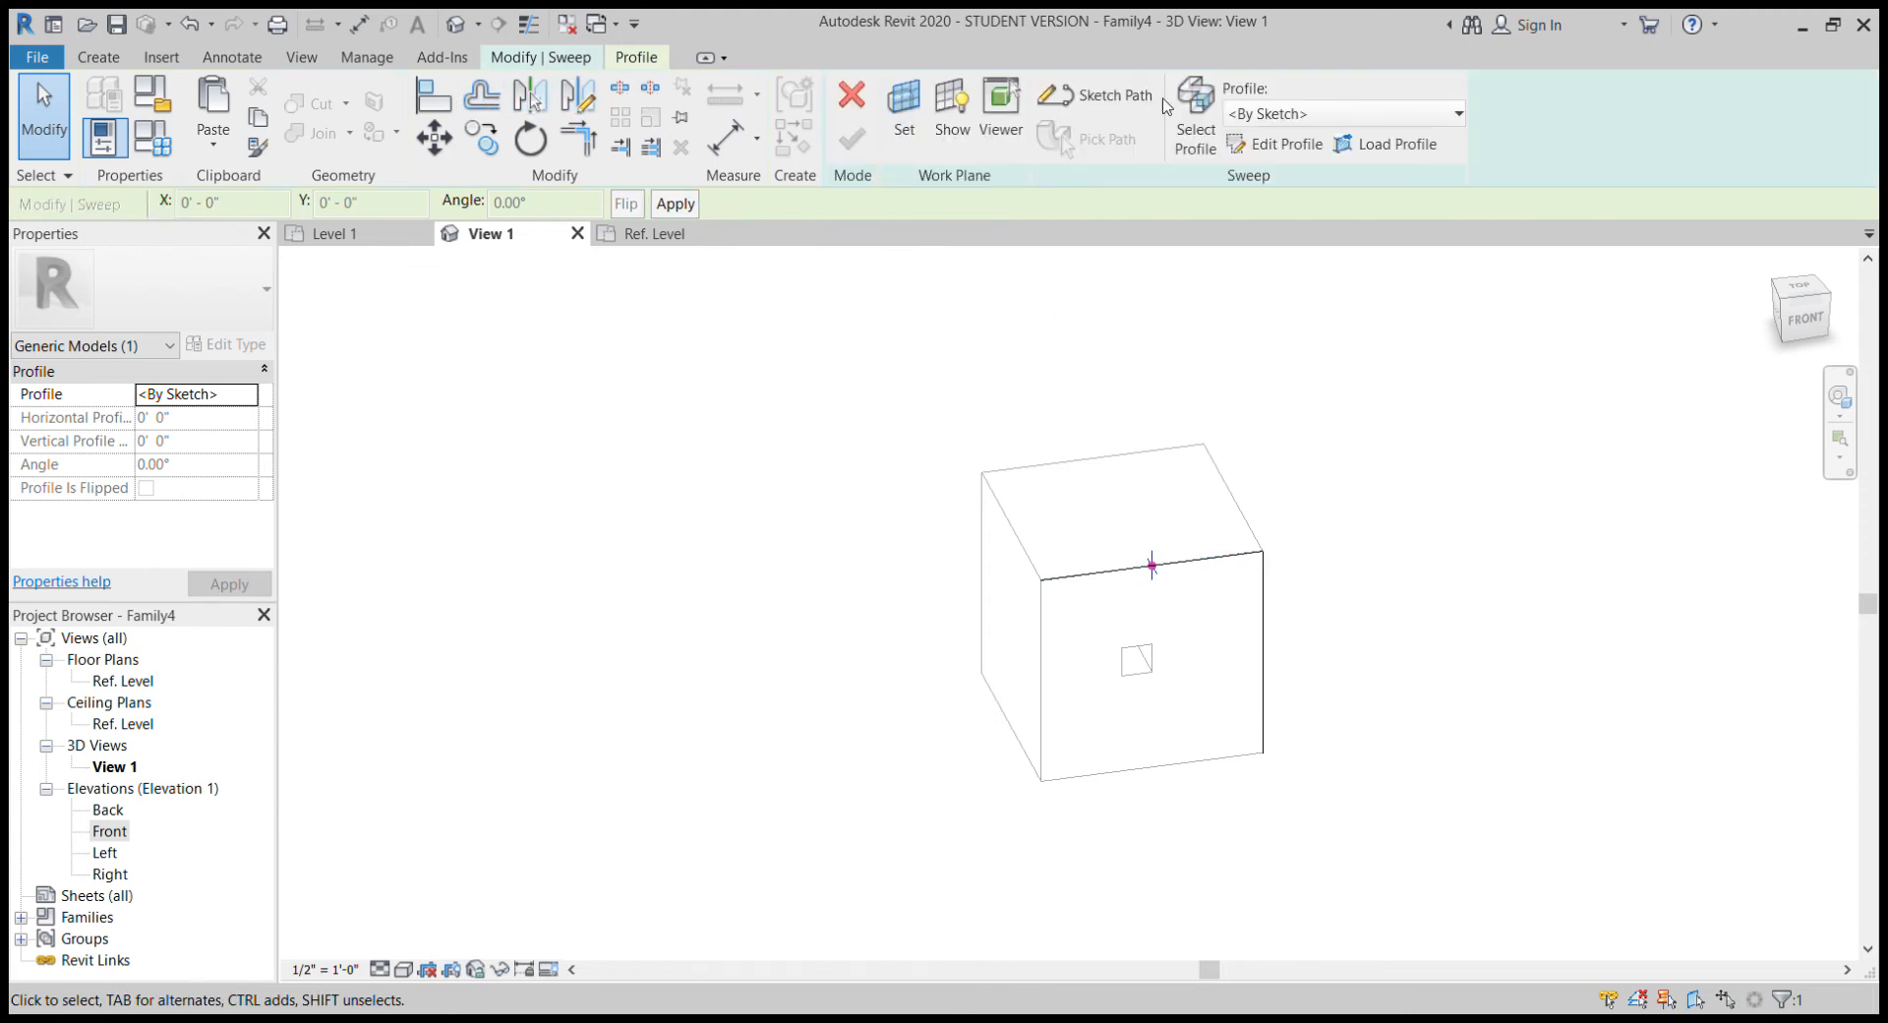
pyautogui.click(1261, 147)
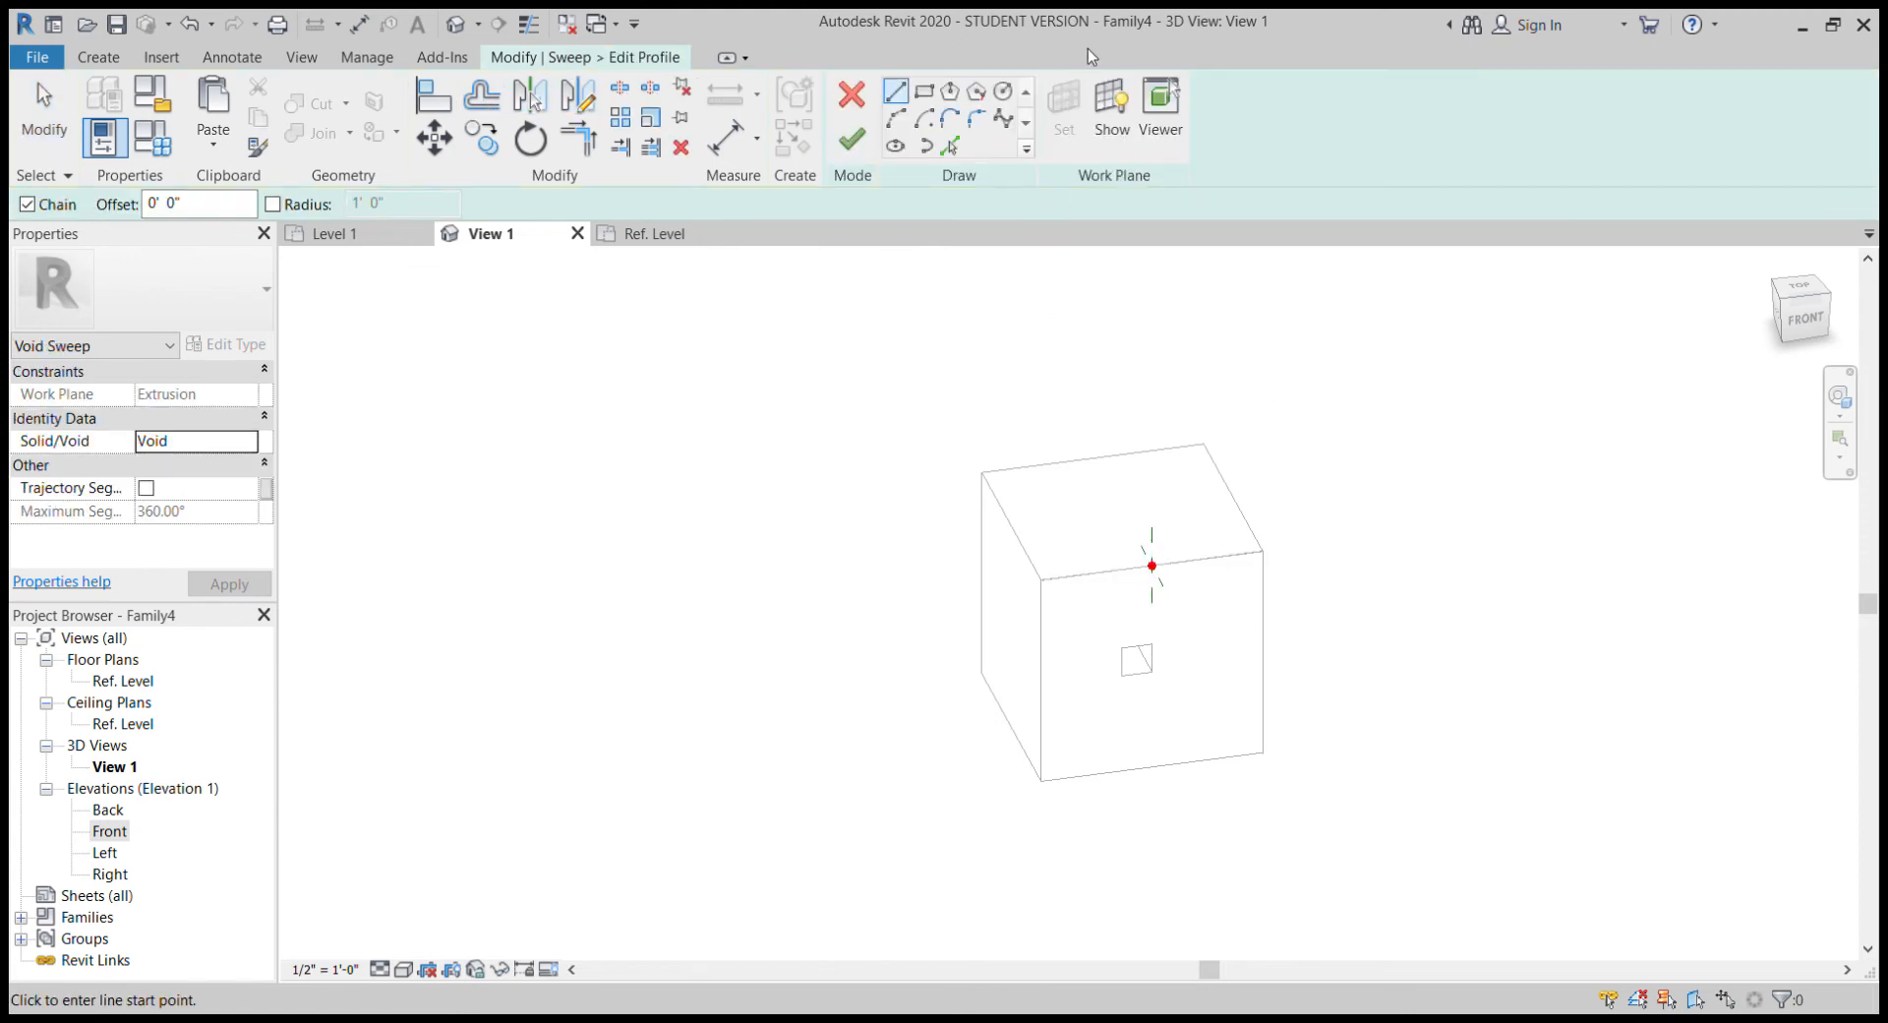
pyautogui.click(1115, 102)
pyautogui.keyDown('shift'); pyautogui.moveTo(969, 590); pyautogui.dragTo(1612, 454, button='middle'); pyautogui.keyUp('shift')
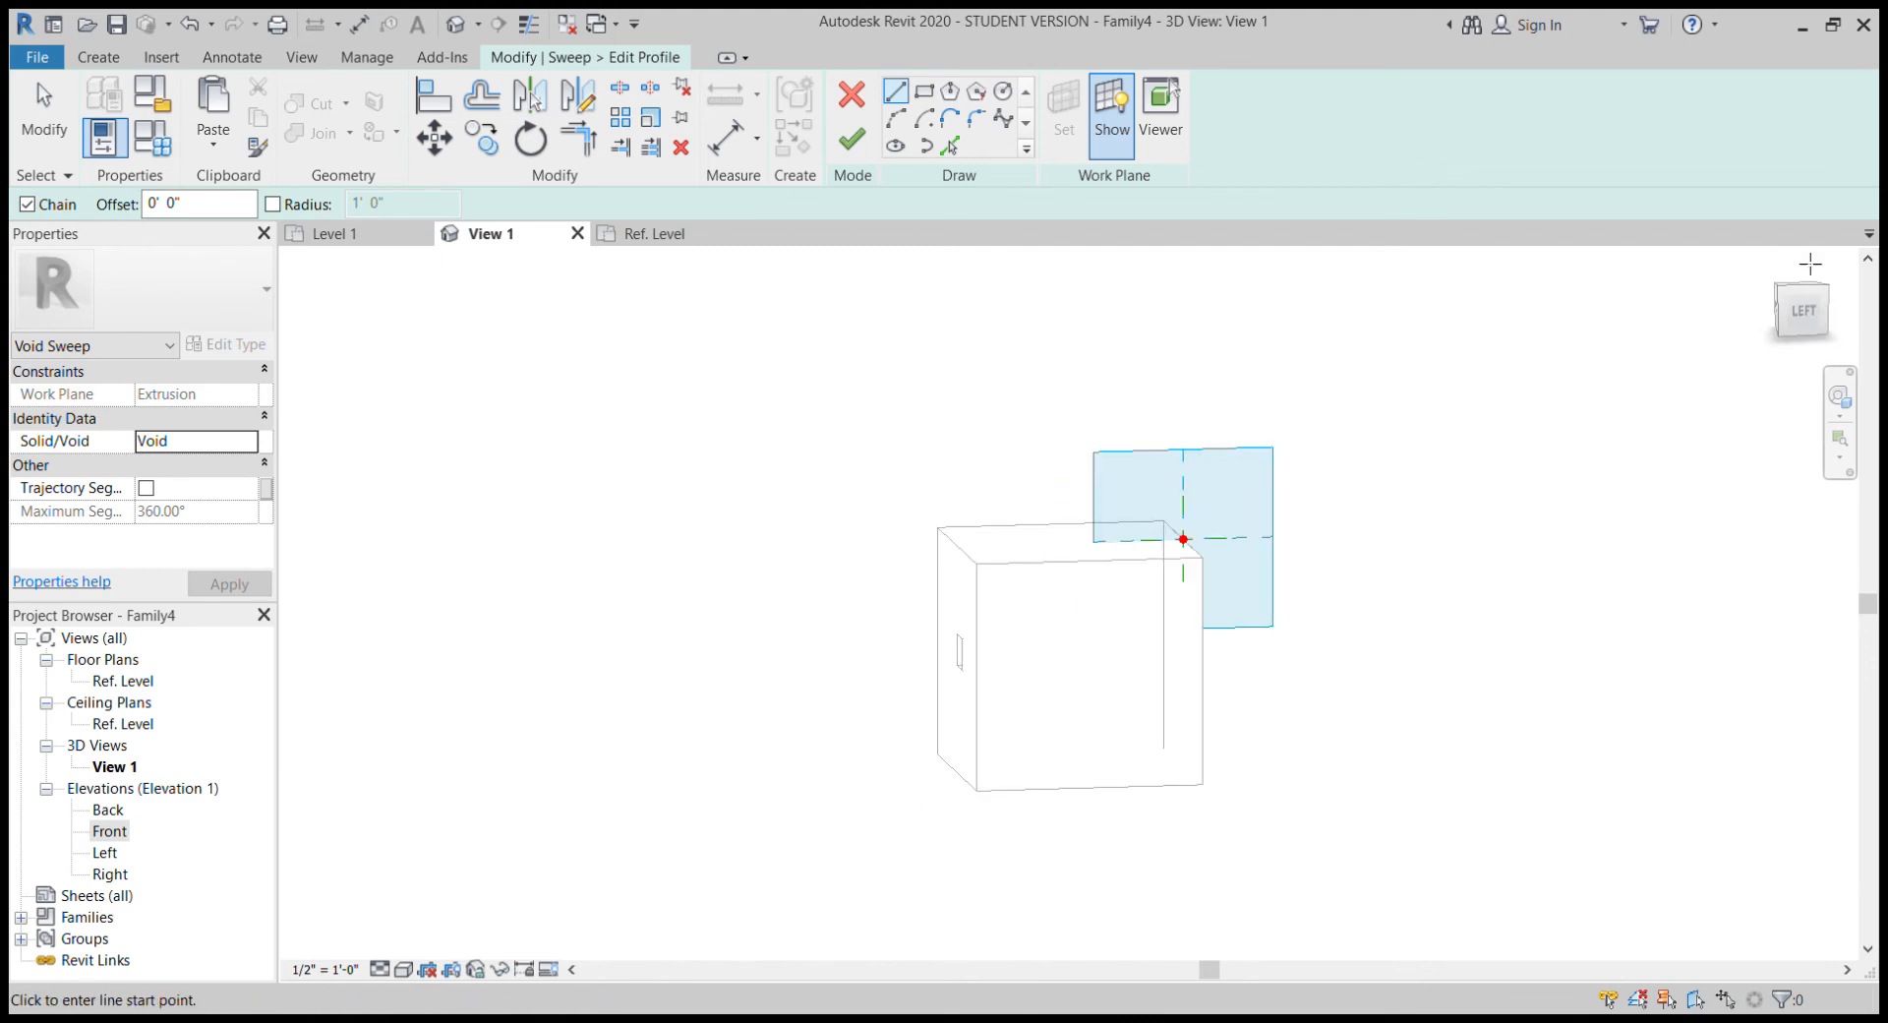
pyautogui.click(1812, 324)
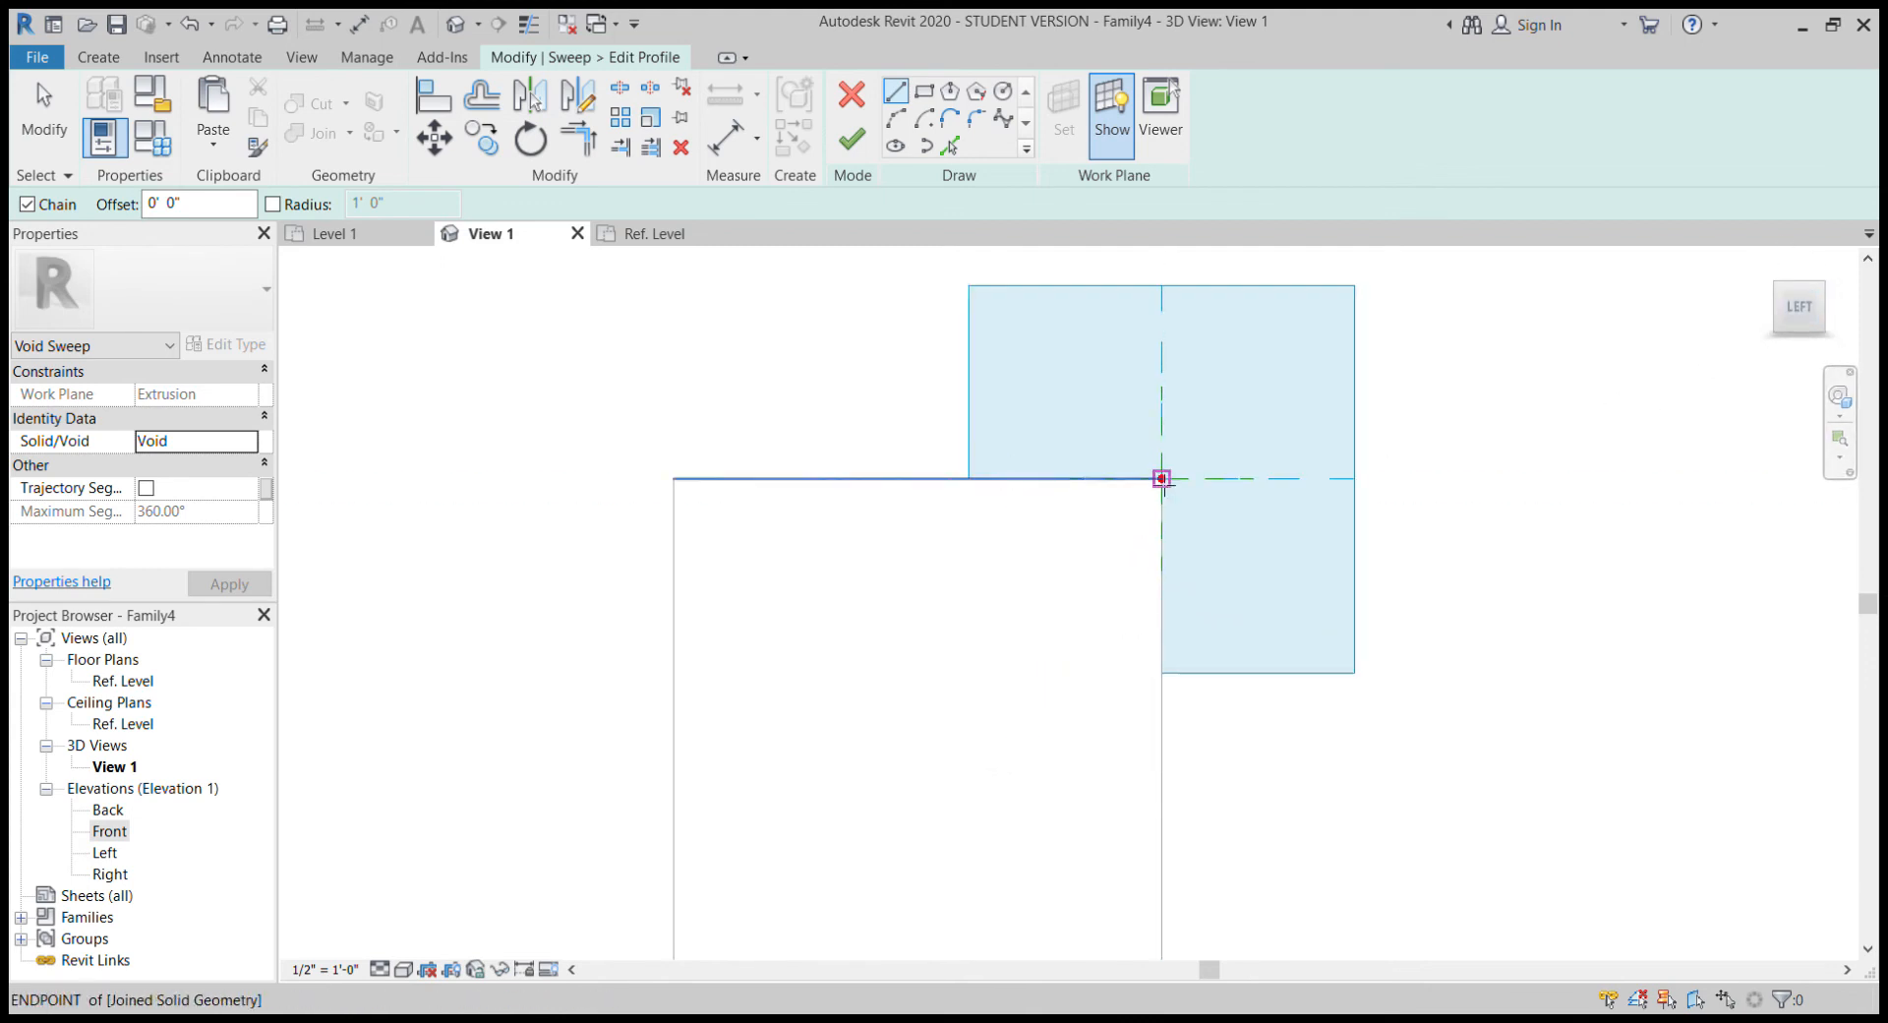
# Draw a closed six-line profile wrapping around the outside of the cube's top front corner, with an upper line about 10" long
pyautogui.click(1087, 479)
pyautogui.click(1116, 375)
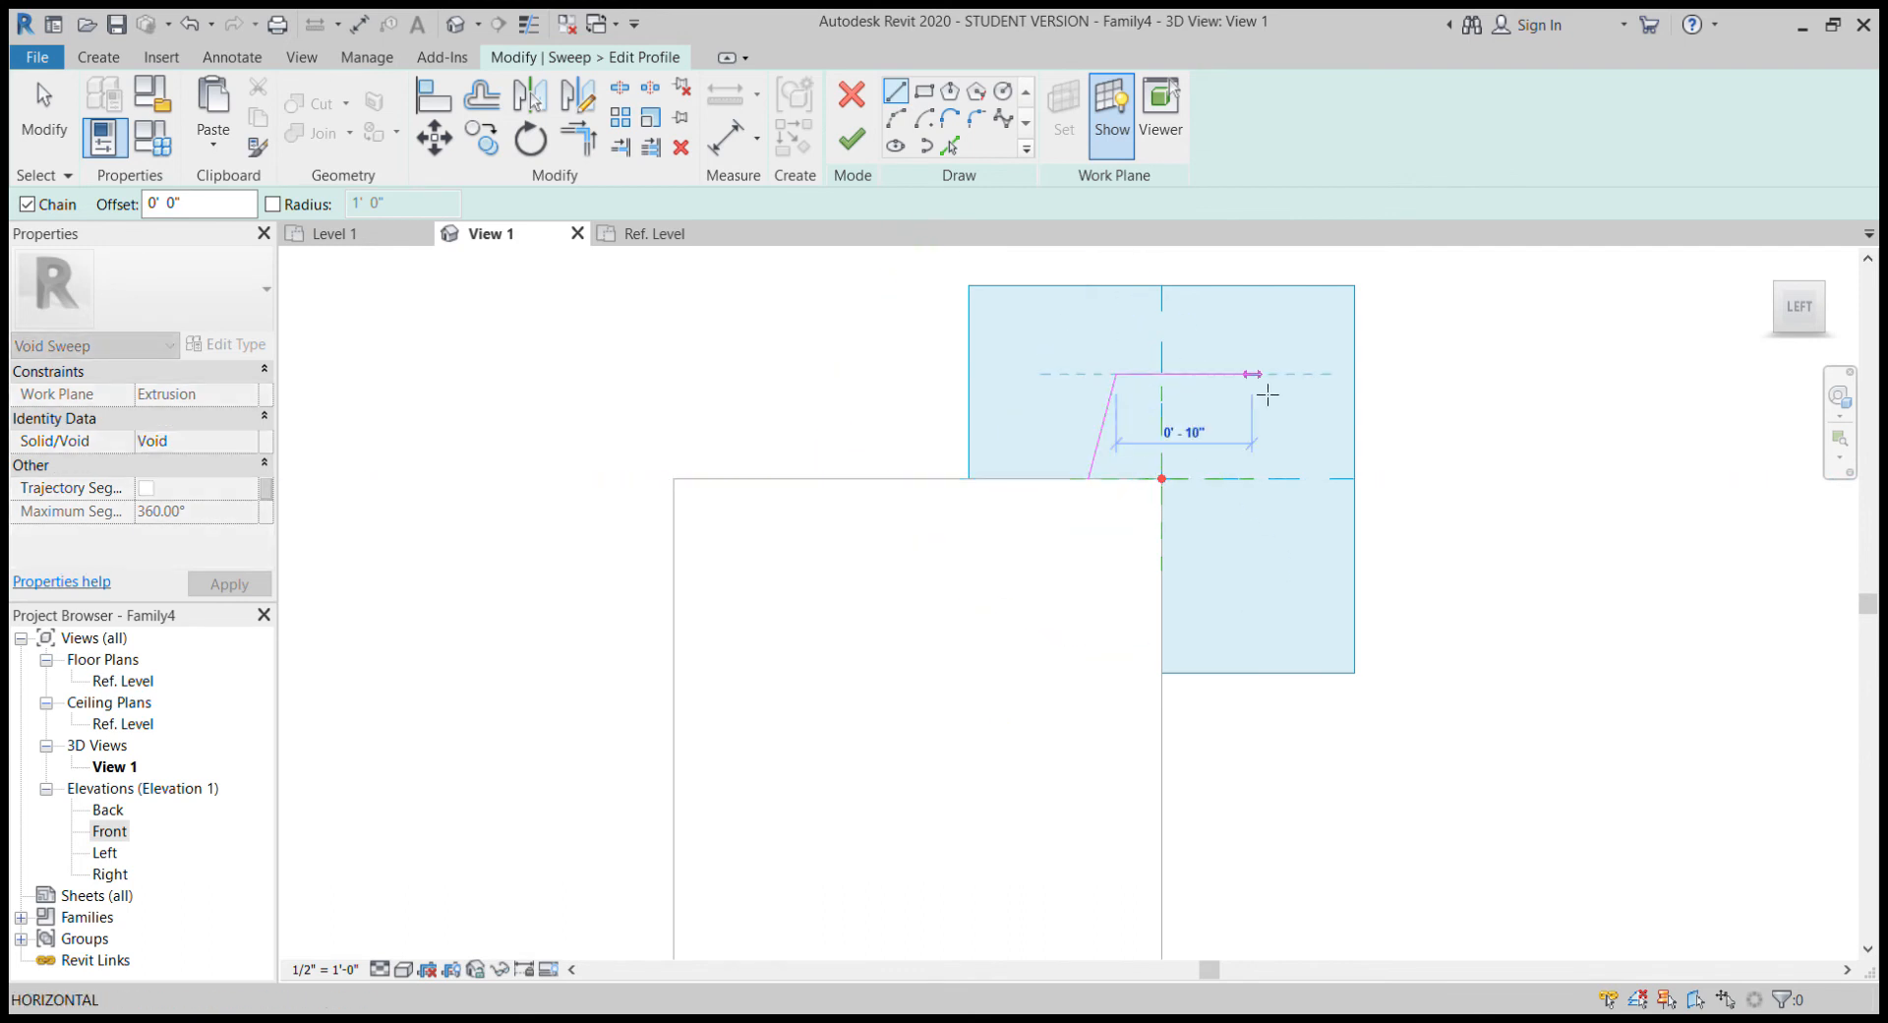
pyautogui.click(1252, 374)
pyautogui.click(1267, 590)
pyautogui.click(1176, 591)
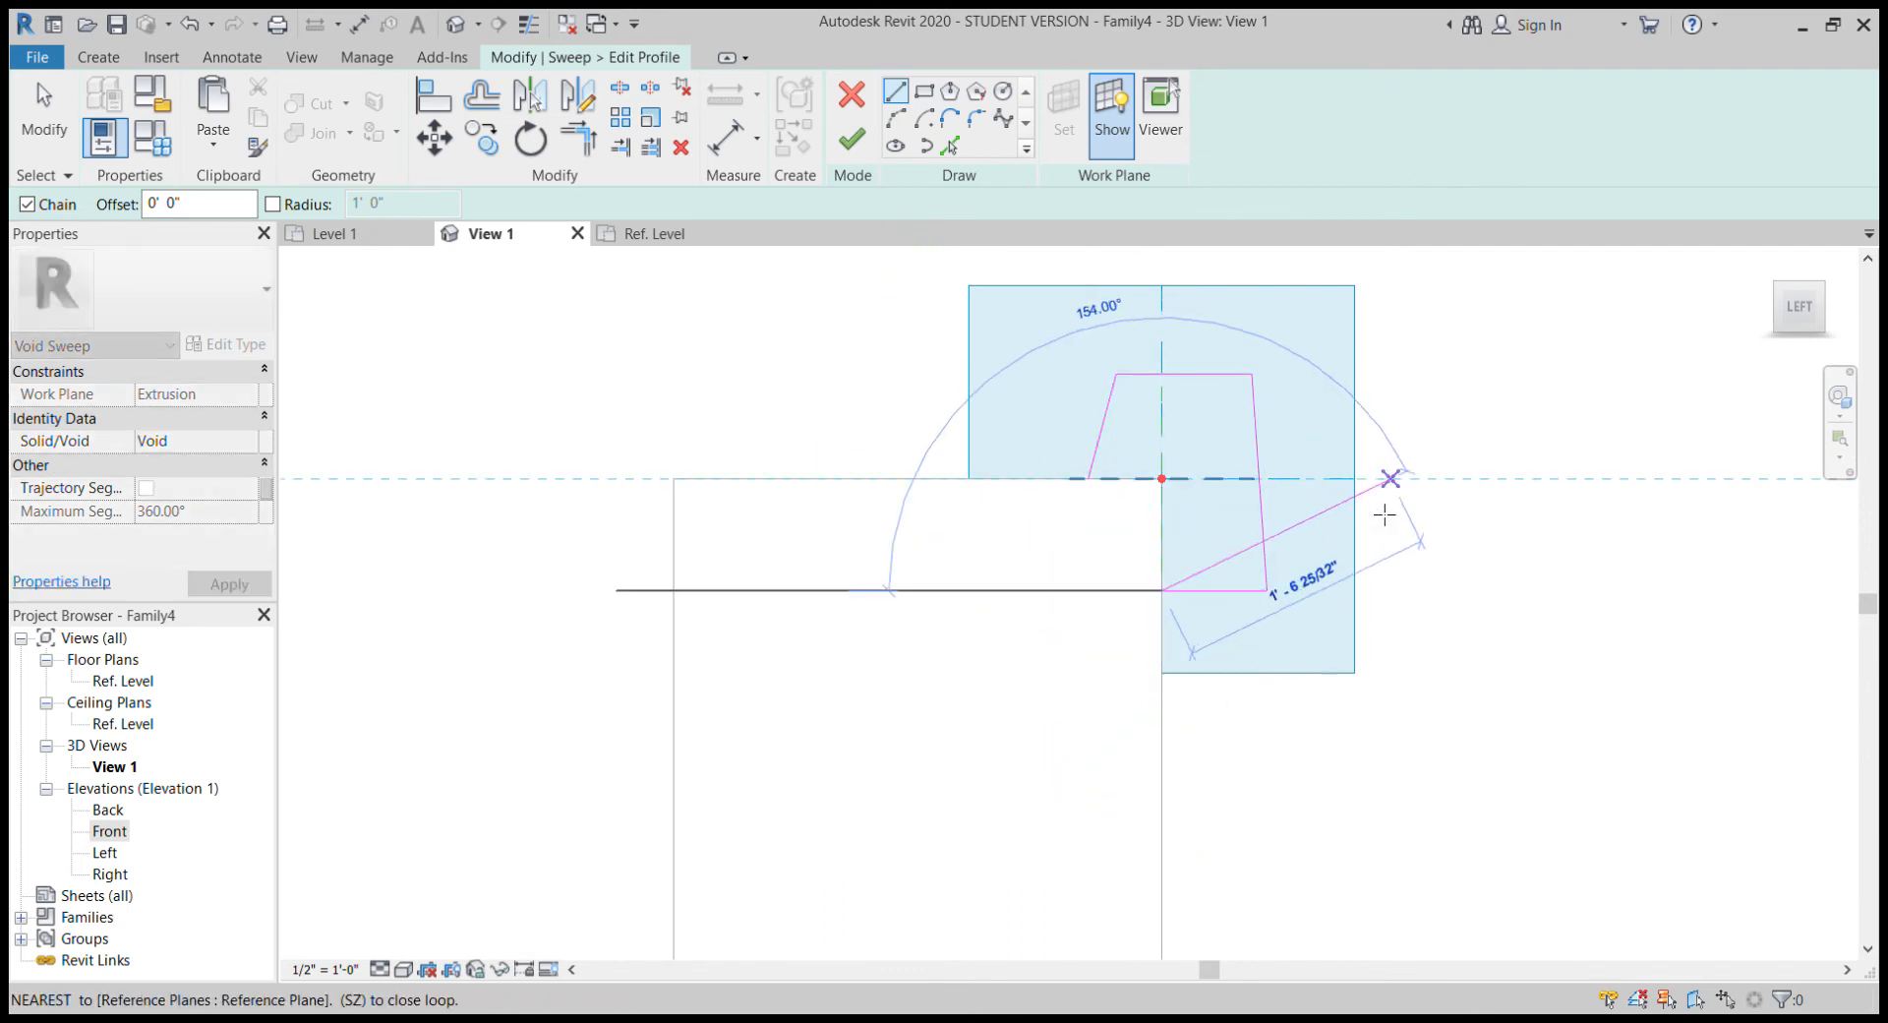
pyautogui.click(1162, 479)
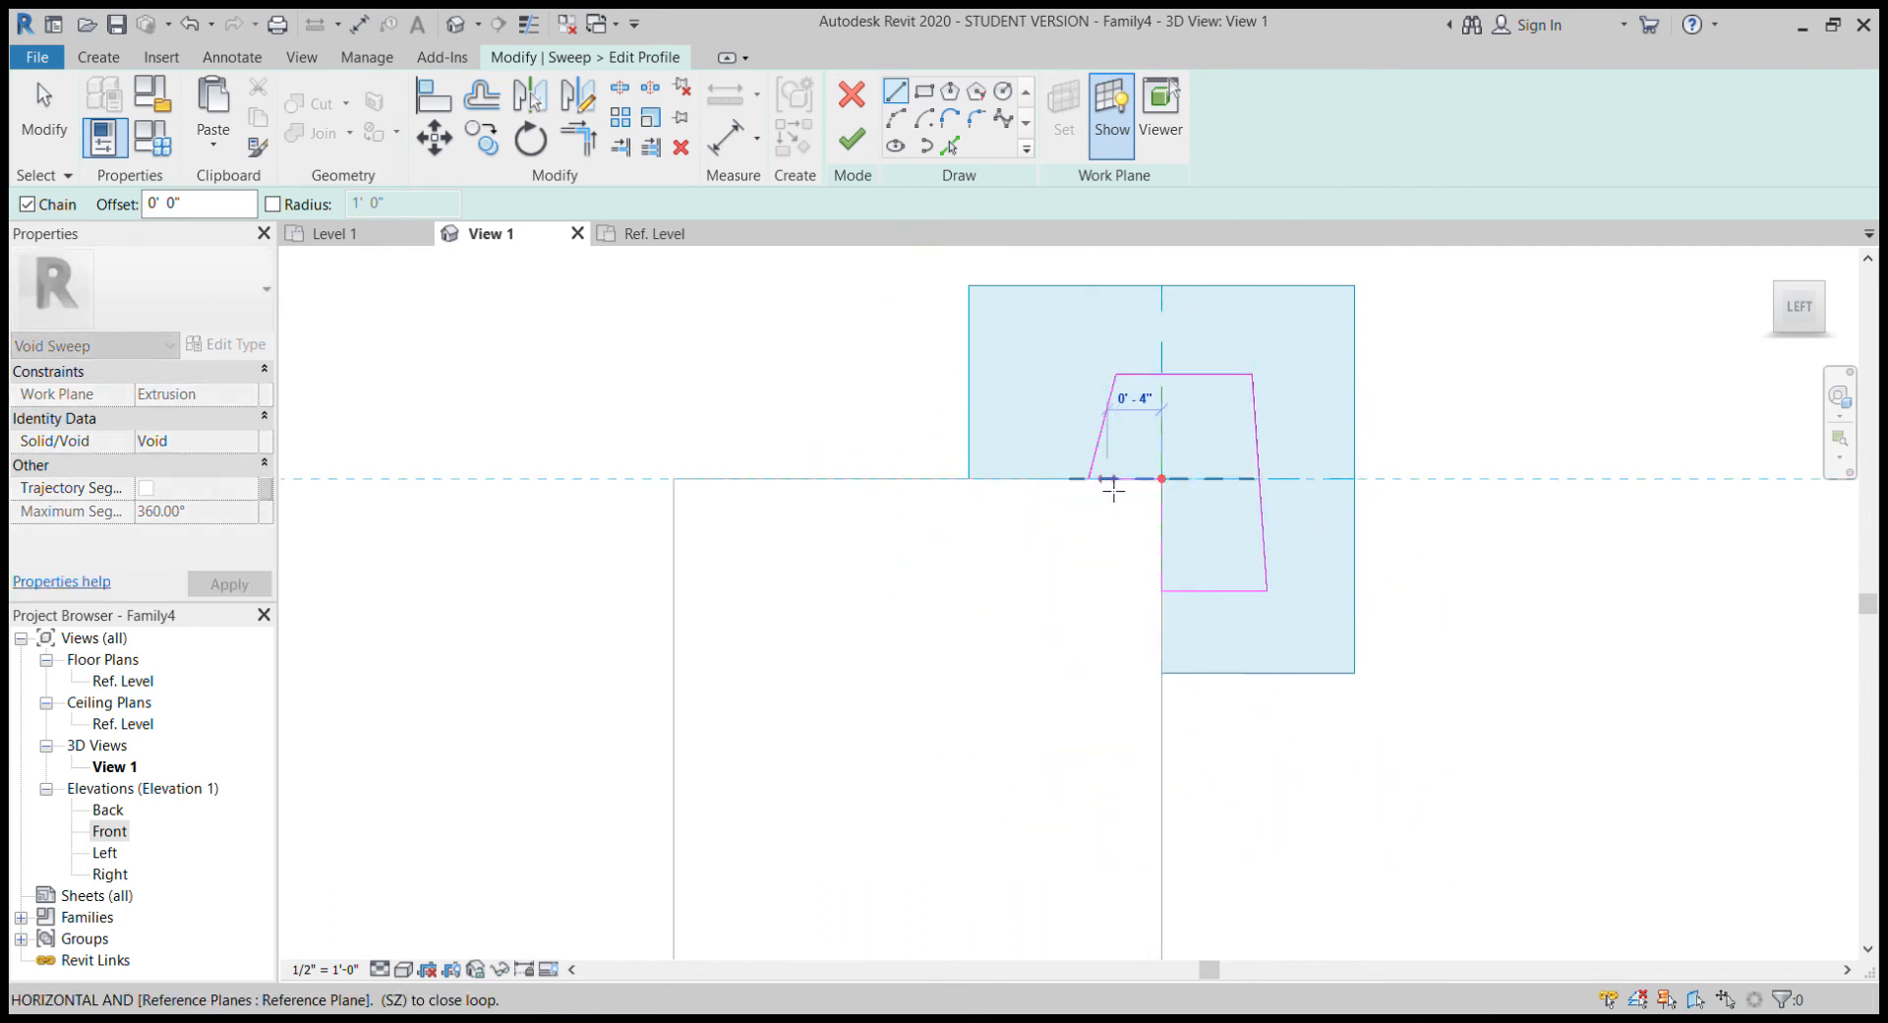
pyautogui.click(1087, 479)
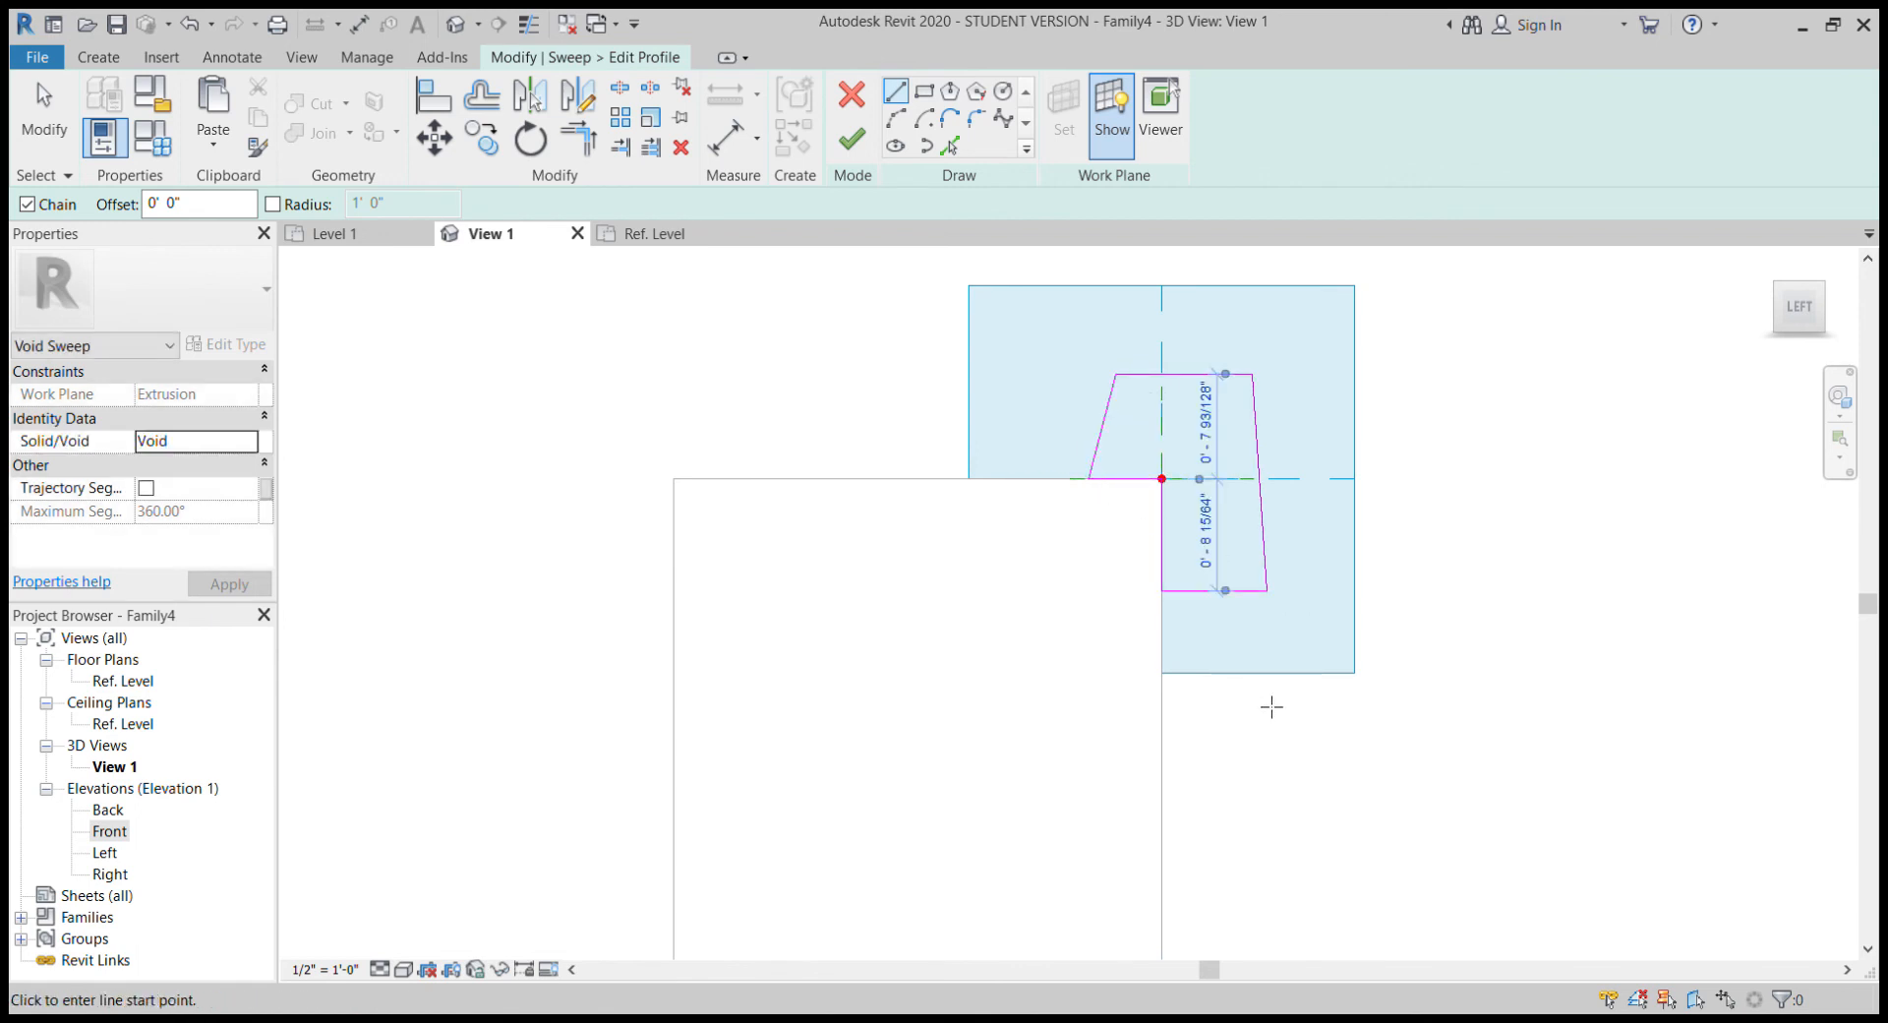
# Finish the profile sketch and complete the void sweep
pyautogui.click(874, 139)
pyautogui.click(1355, 341)
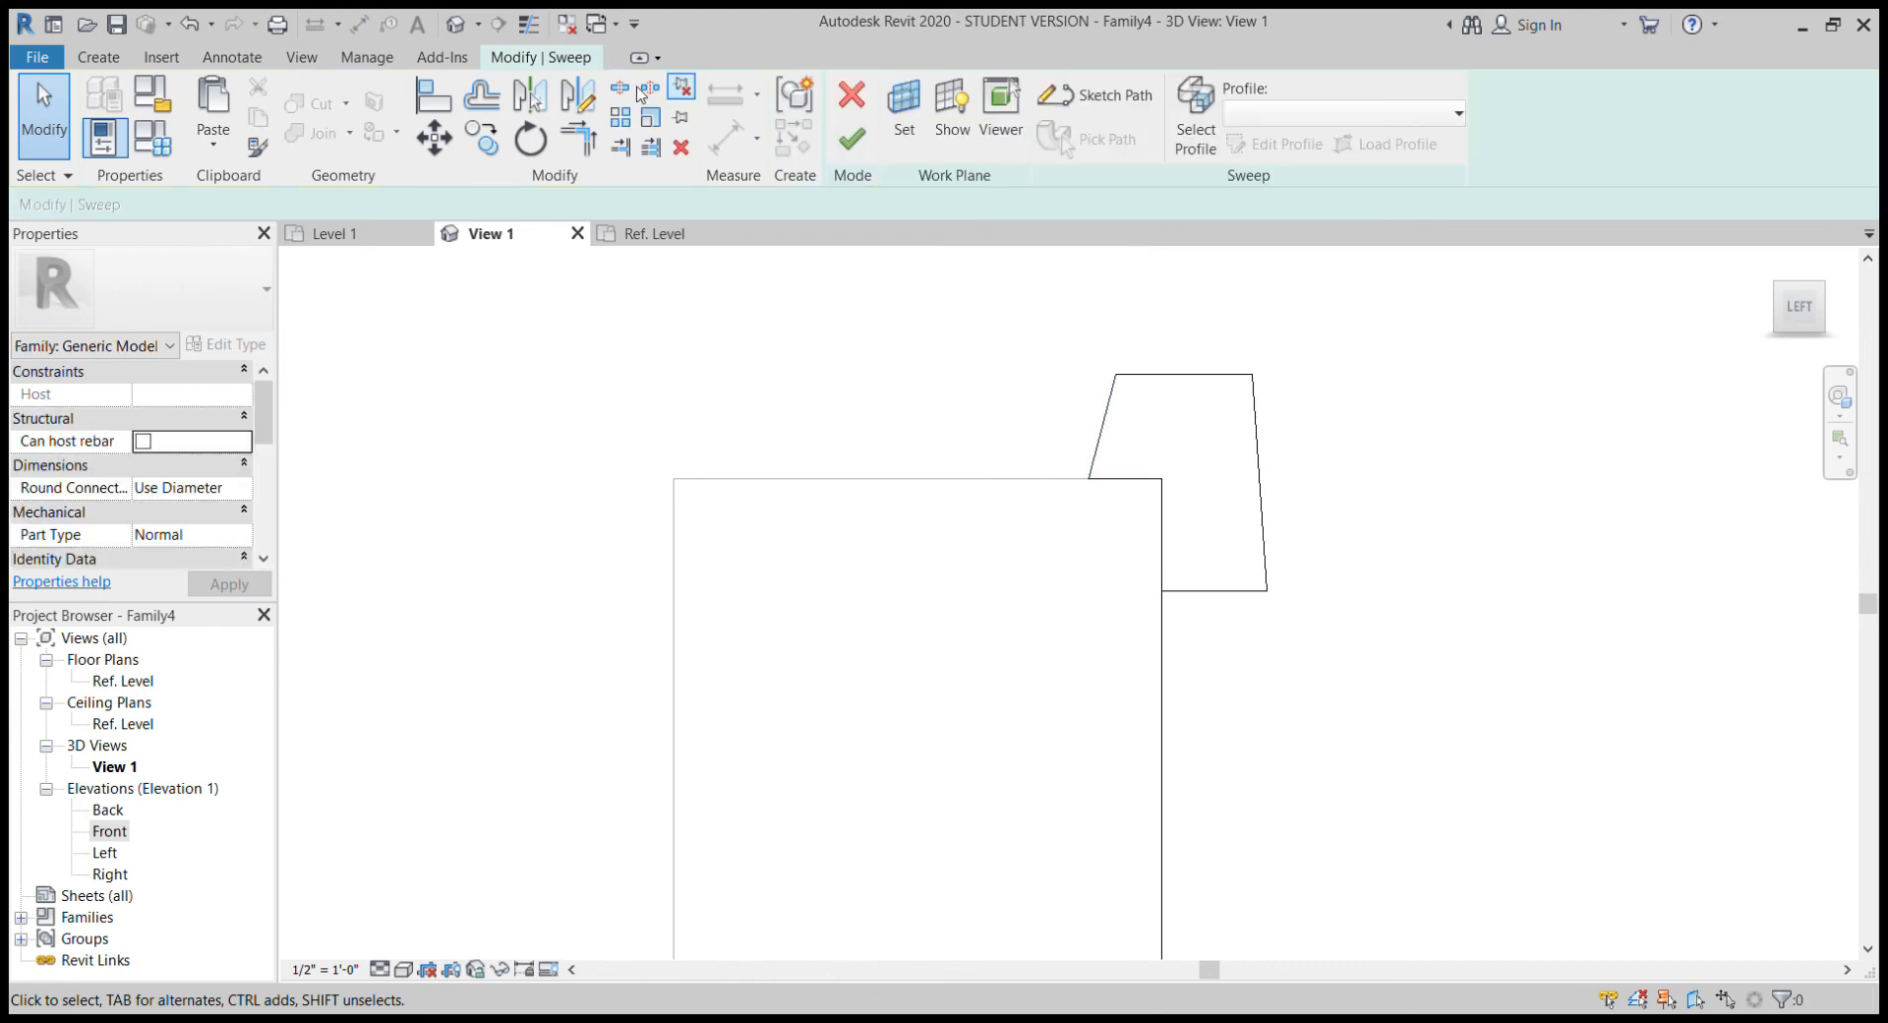
pyautogui.click(869, 143)
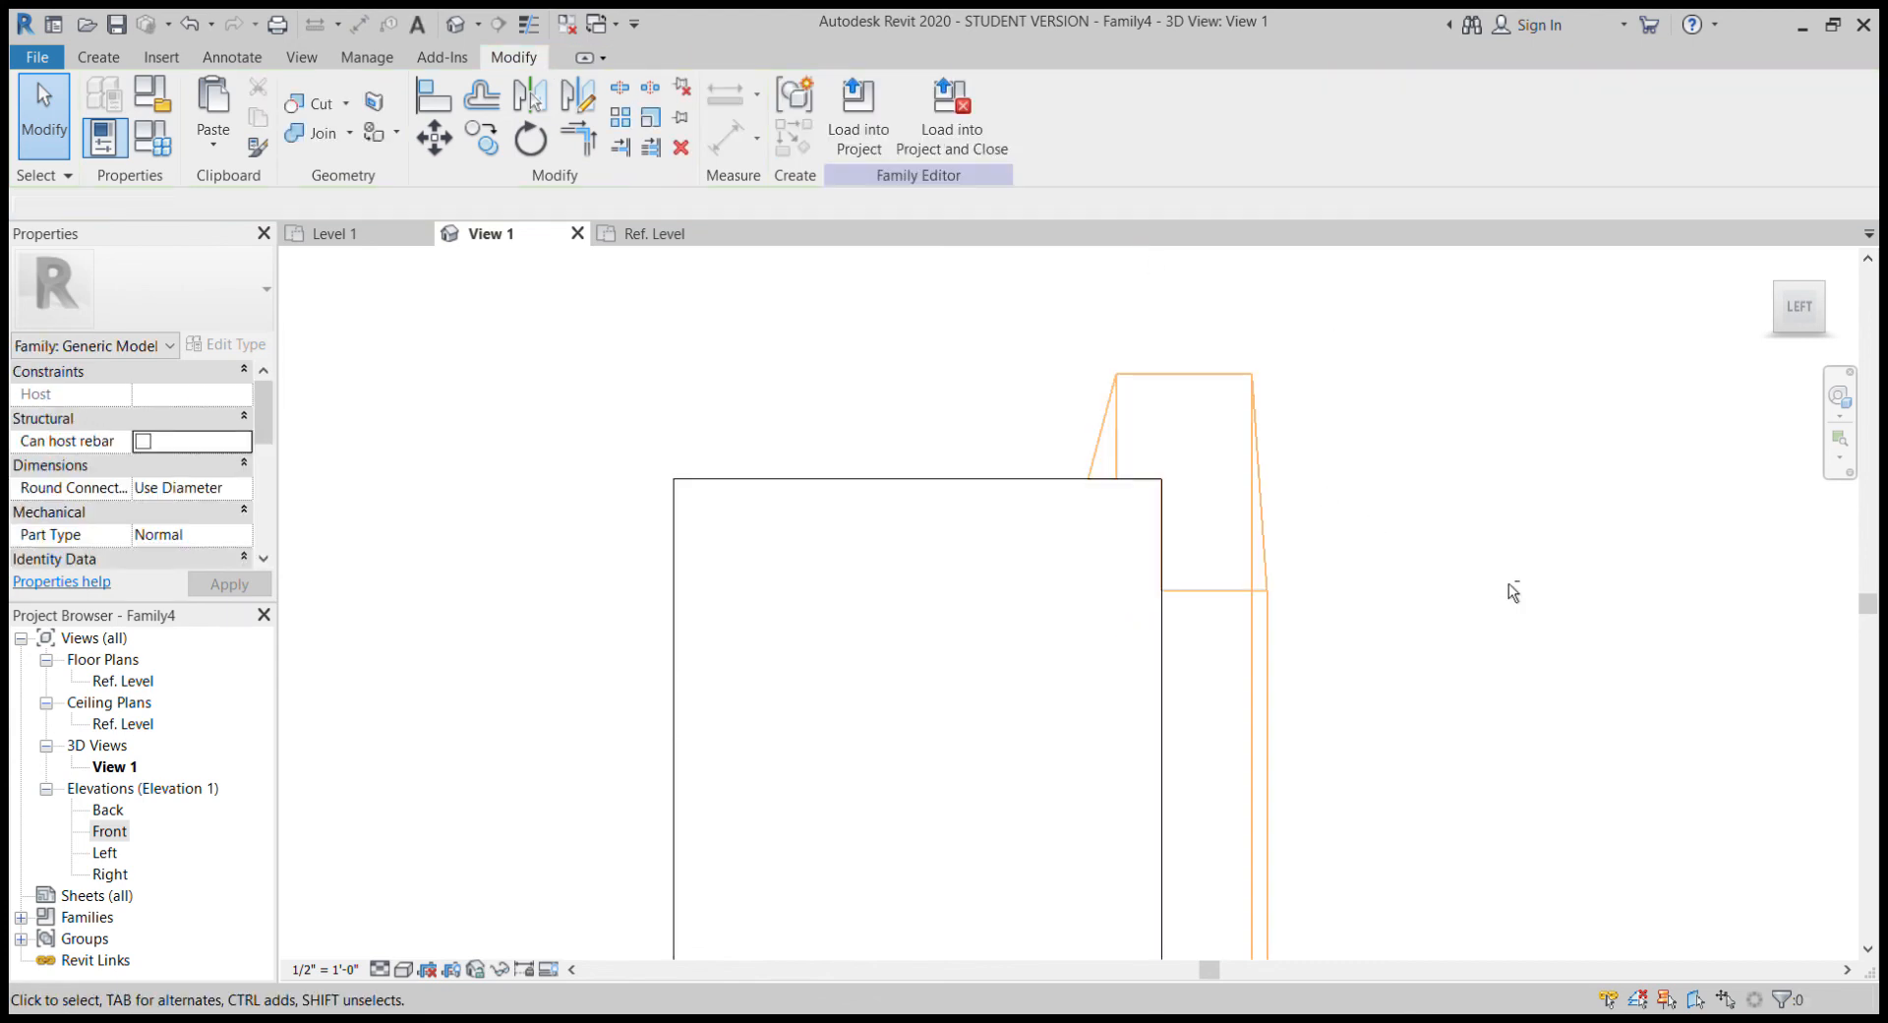
pyautogui.keyDown('shift'); pyautogui.moveTo(1508, 590); pyautogui.dragTo(1622, 443, button='middle'); pyautogui.keyUp('shift')
pyautogui.keyDown('shift'); pyautogui.moveTo(1452, 585); pyautogui.dragTo(1218, 539, button='middle'); pyautogui.keyUp('shift')
# Reopen the void sweep and its profile sketch for editing, seen squarely from the left side
pyautogui.doubleClick(1217, 539)
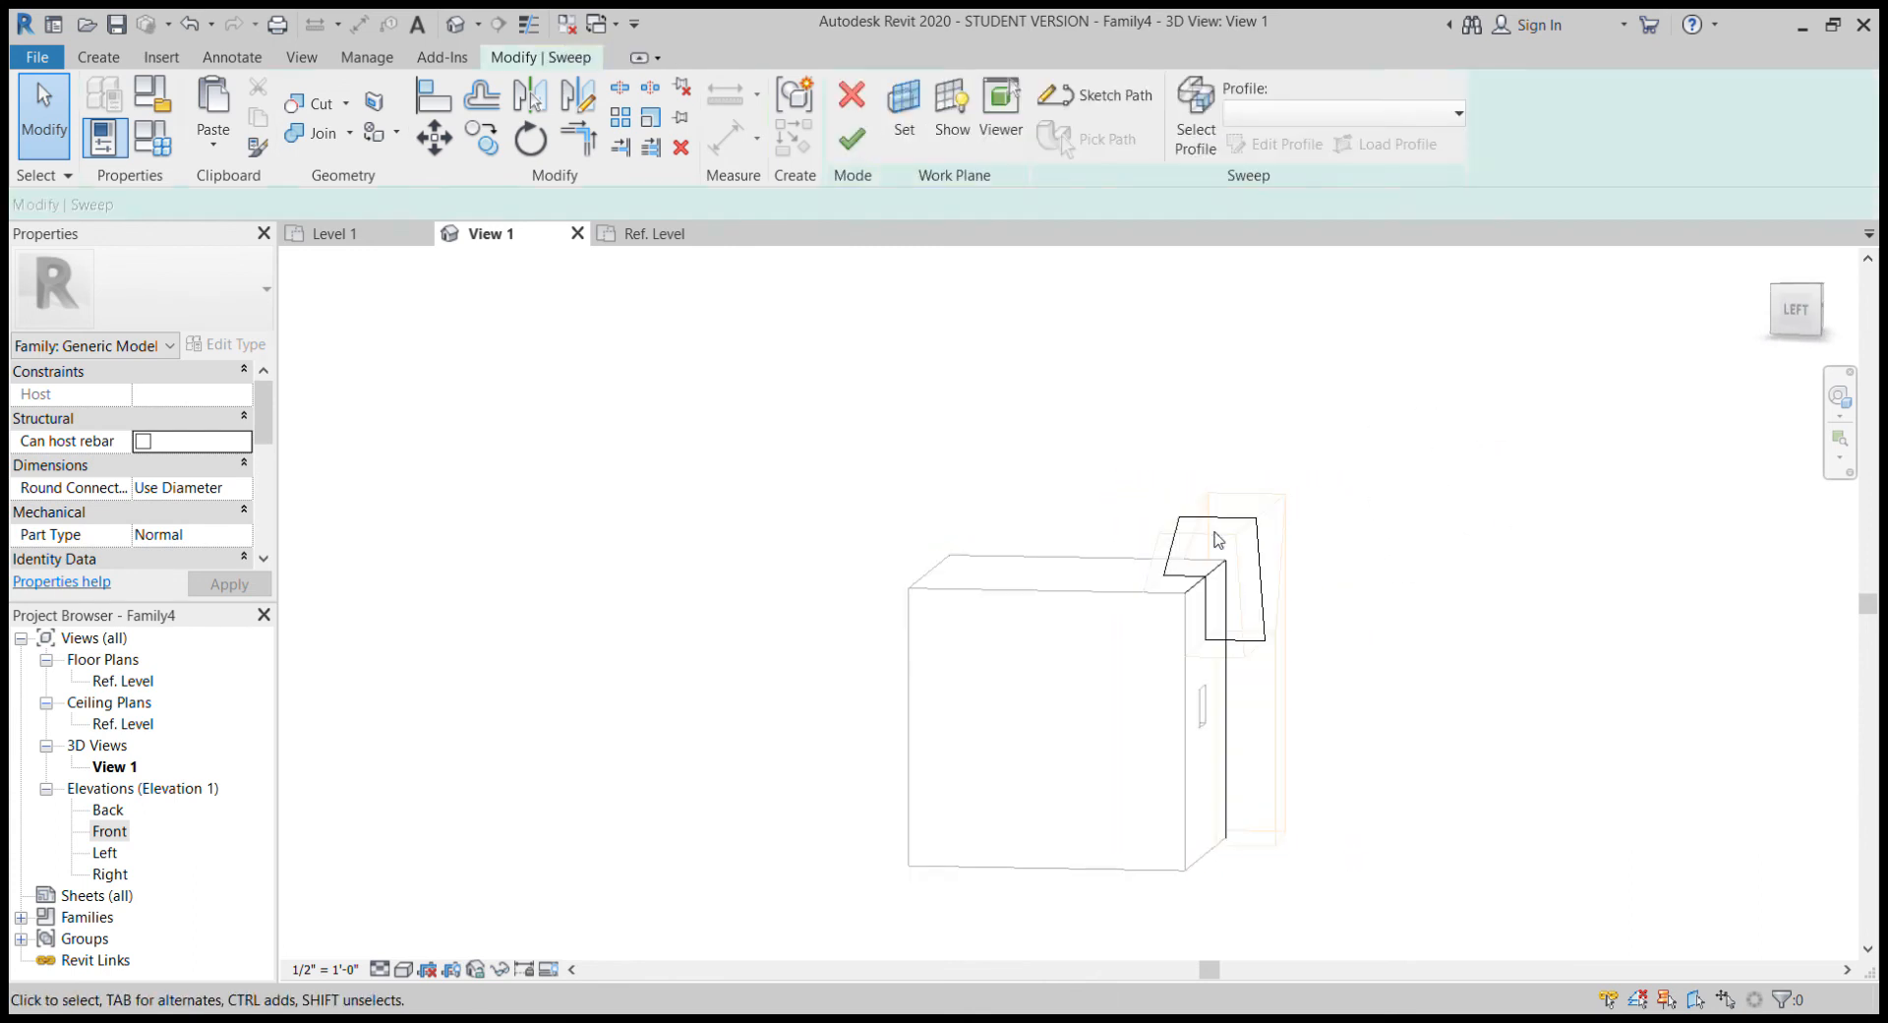
pyautogui.click(1805, 312)
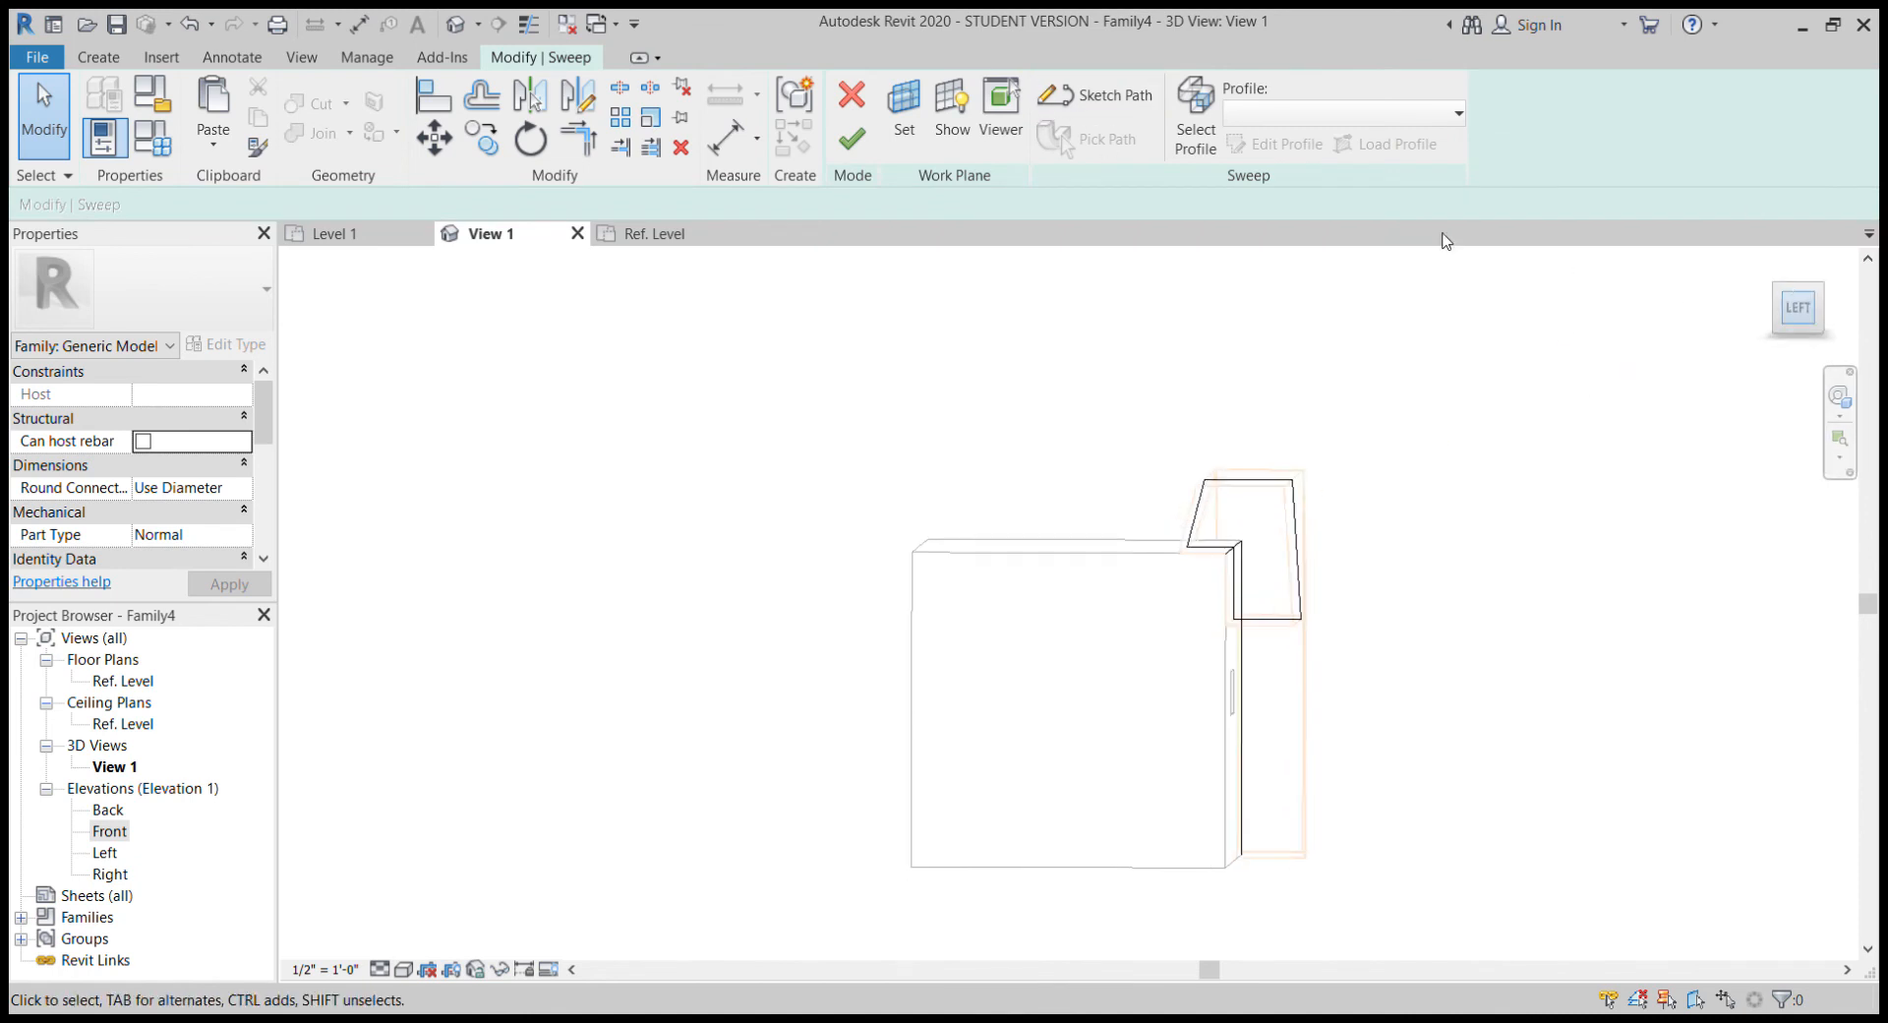
pyautogui.doubleClick(1258, 405)
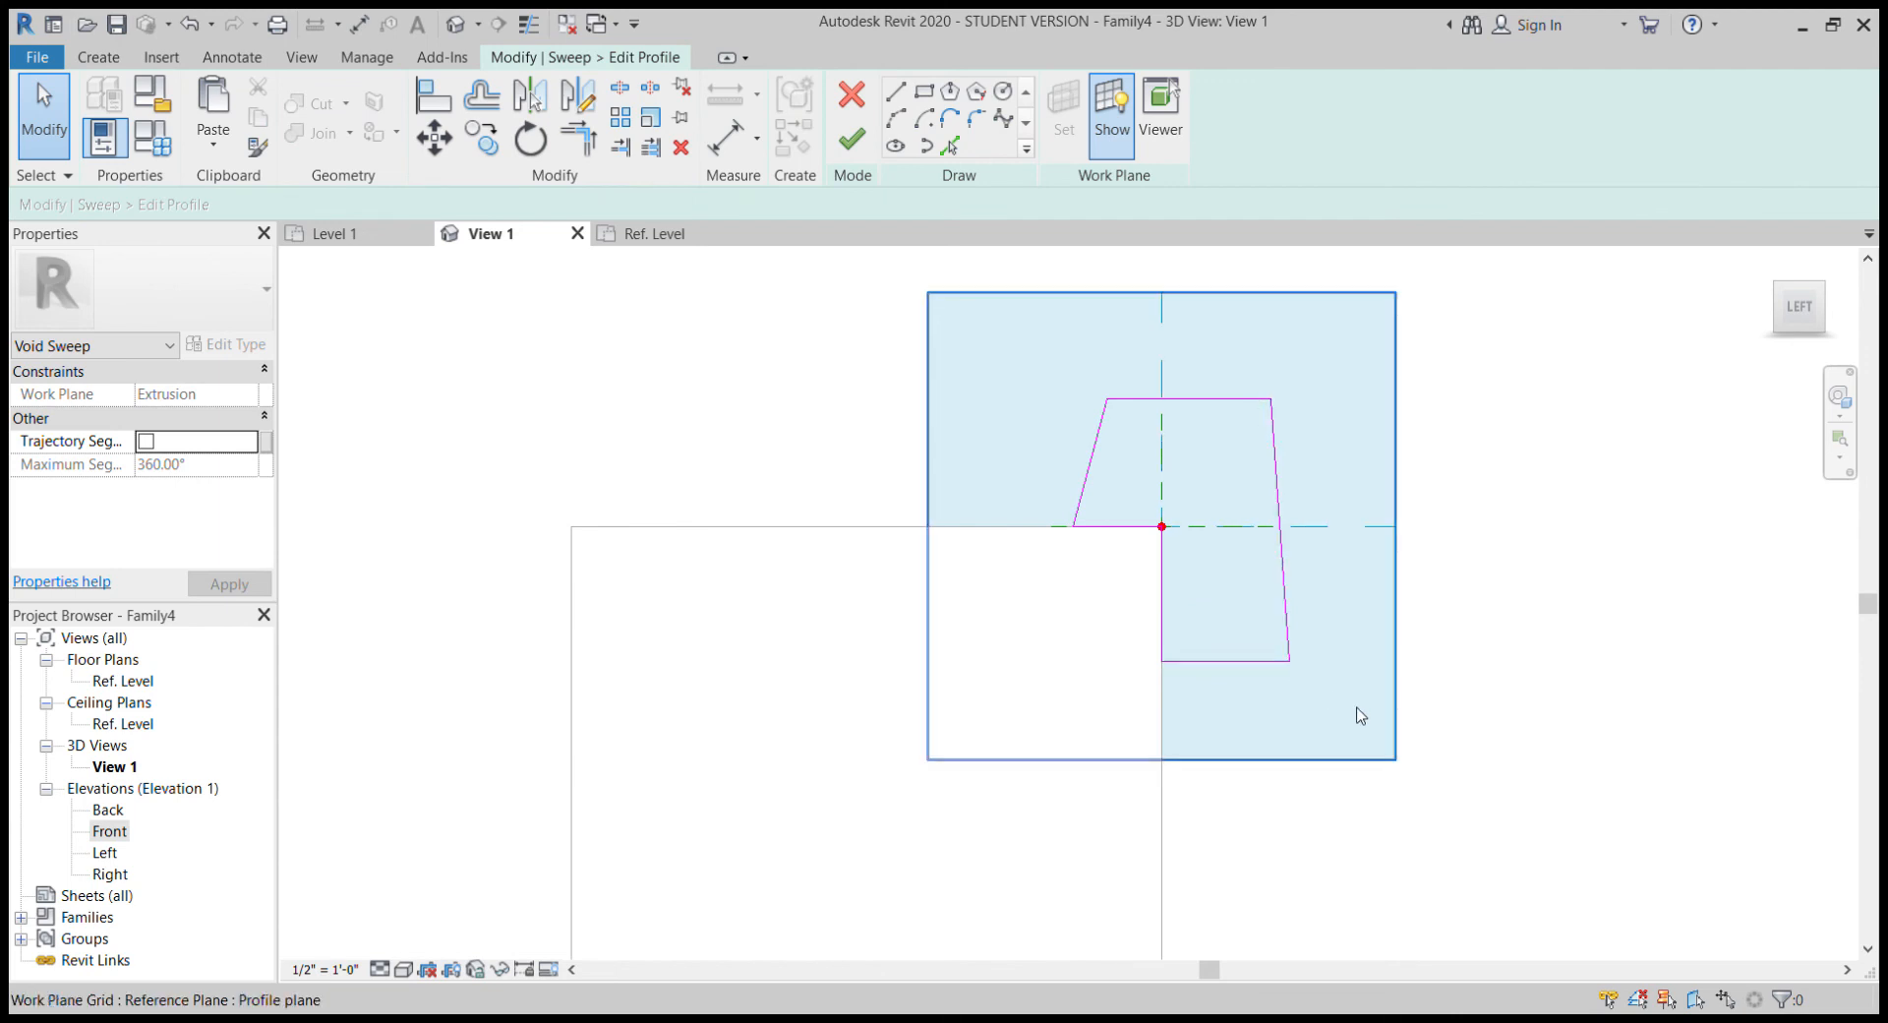
pyautogui.moveTo(1357, 716)
pyautogui.mouseDown()
pyautogui.moveTo(1210, 435)
pyautogui.moveTo(1403, 737)
pyautogui.moveTo(1385, 705)
pyautogui.moveTo(1370, 716)
pyautogui.mouseUp()
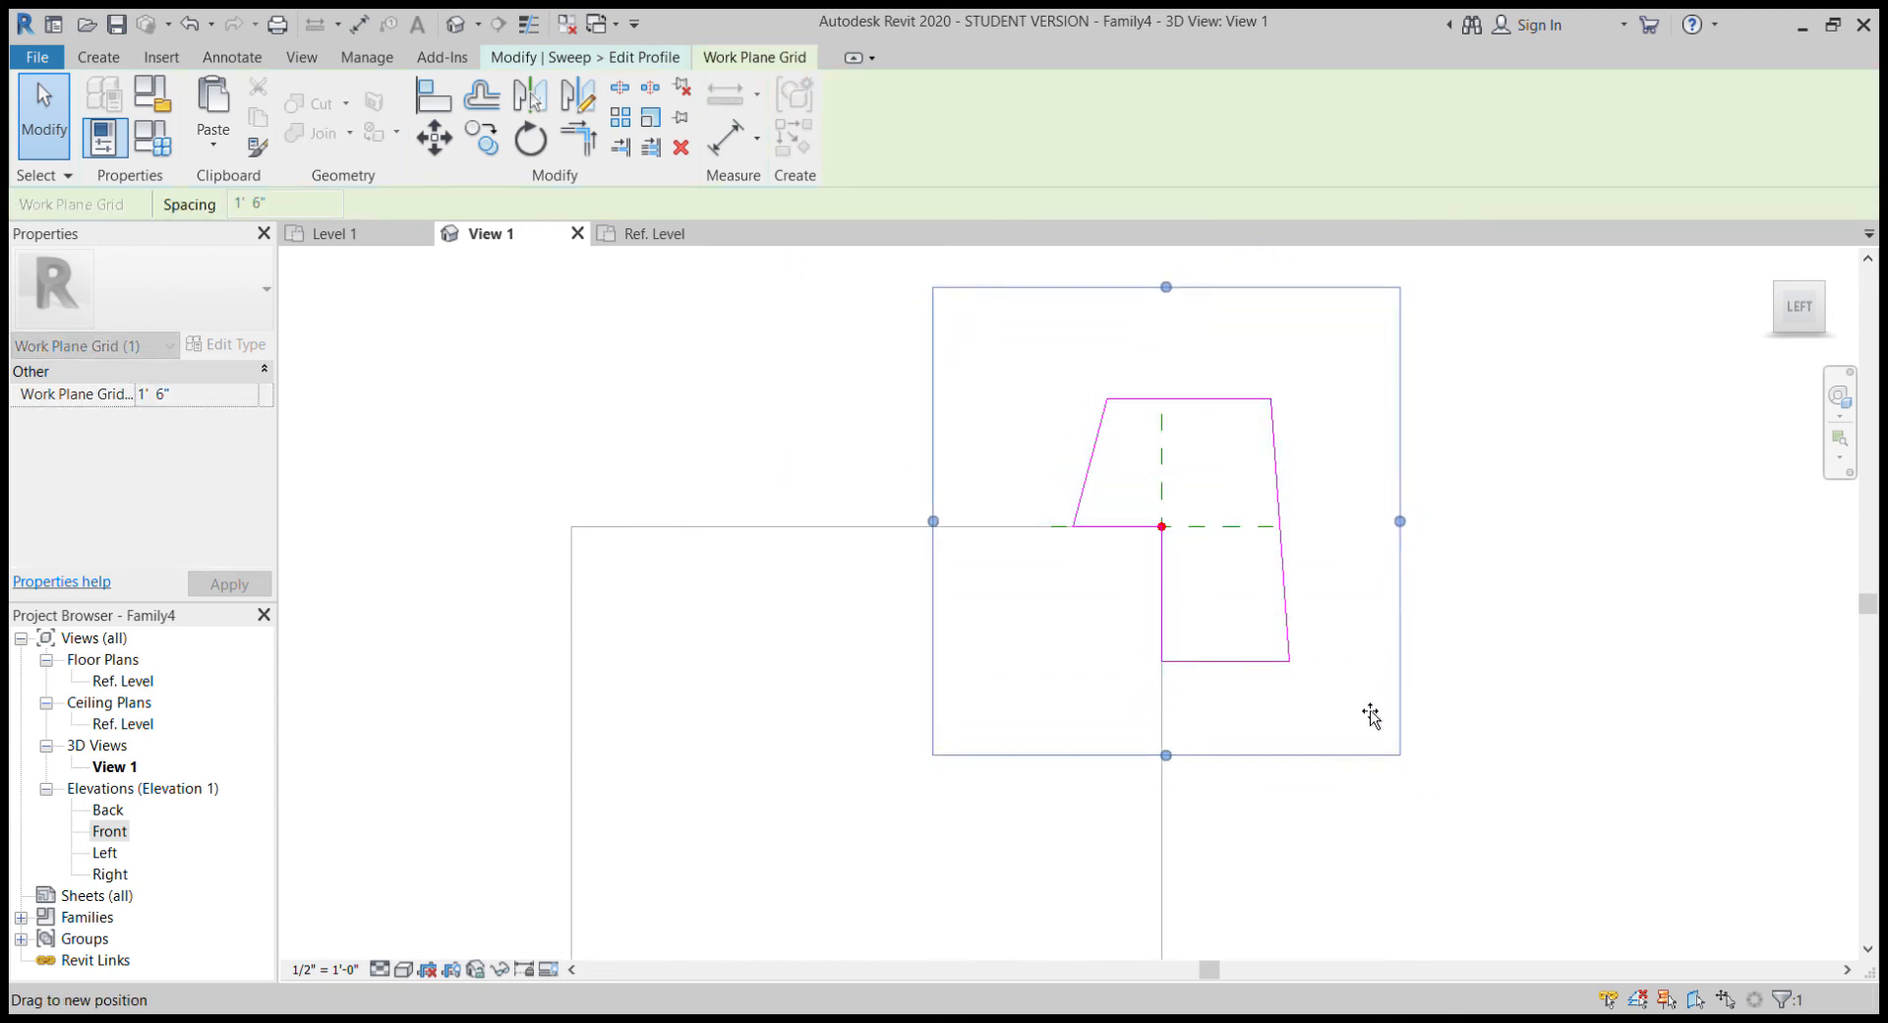
pyautogui.press('Escape')
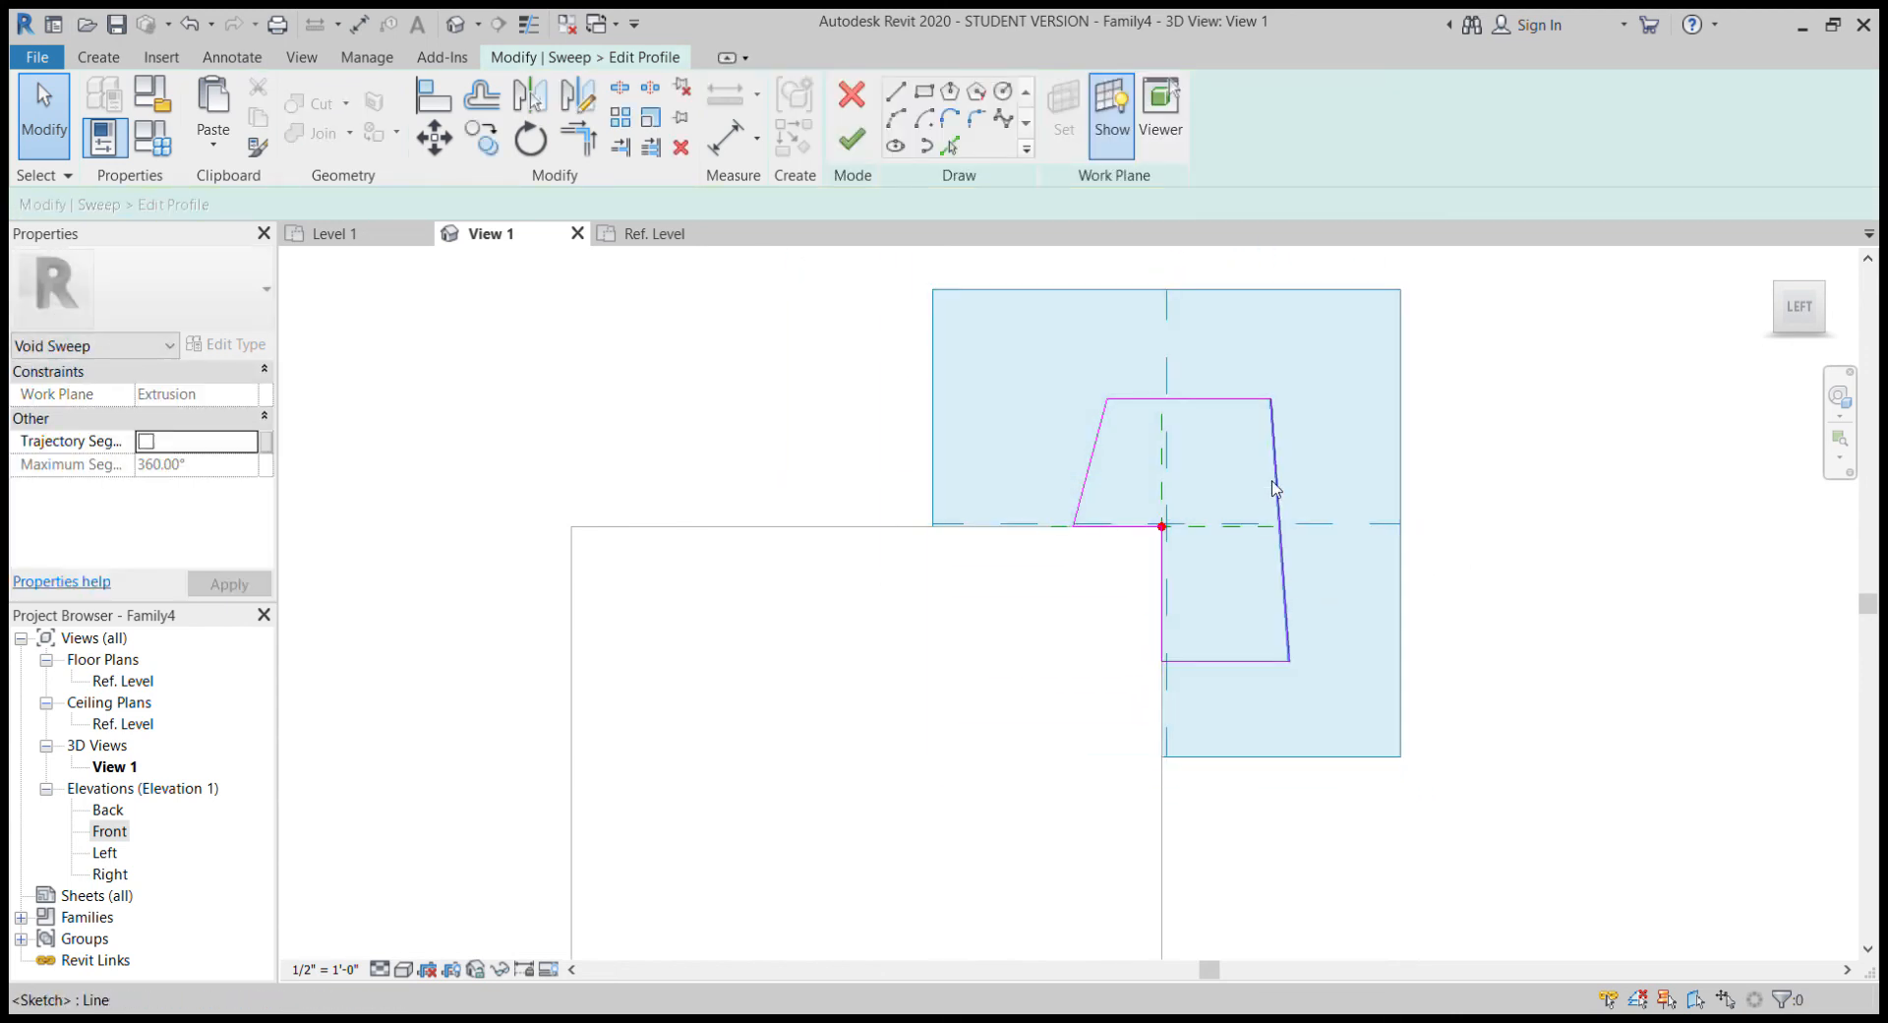
# Delete all lines of the sweep profile drawn outside the cube
pyautogui.click(1277, 488)
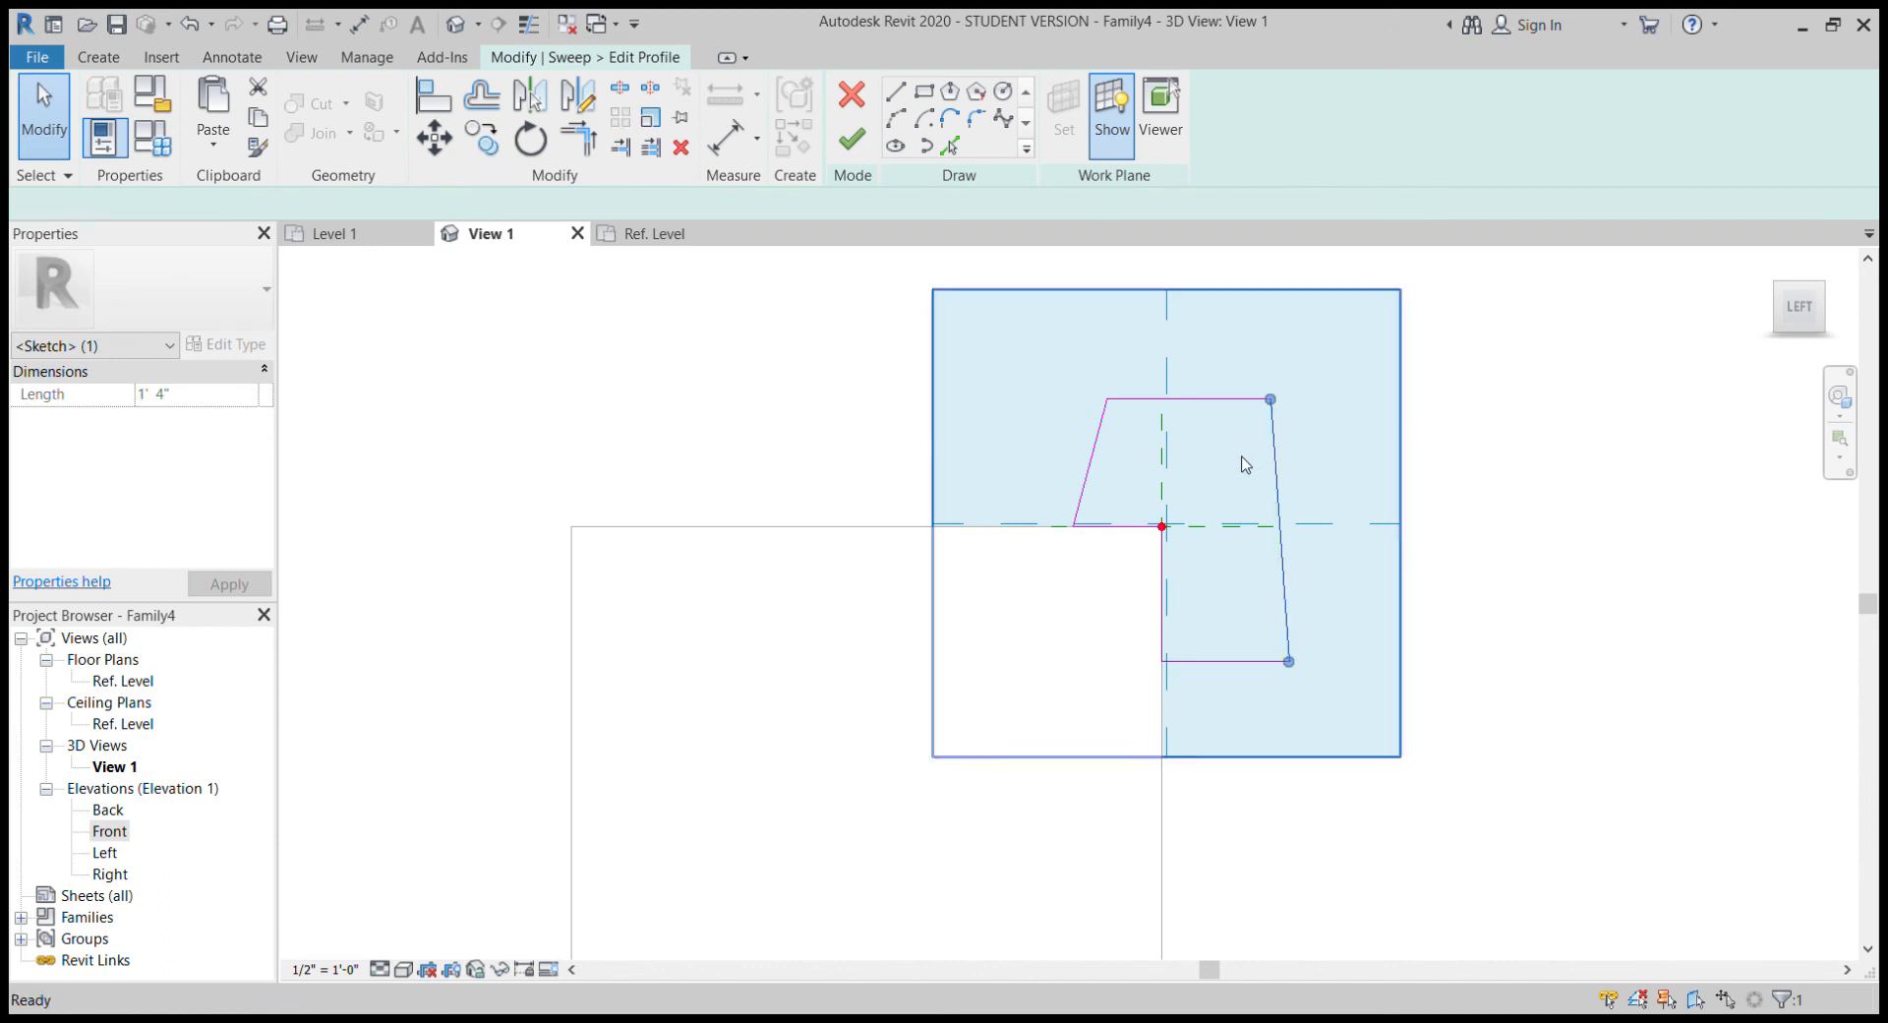
pyautogui.press('Delete')
pyautogui.click(1171, 399)
pyautogui.press('Delete')
pyautogui.click(1089, 472)
pyautogui.press('Delete')
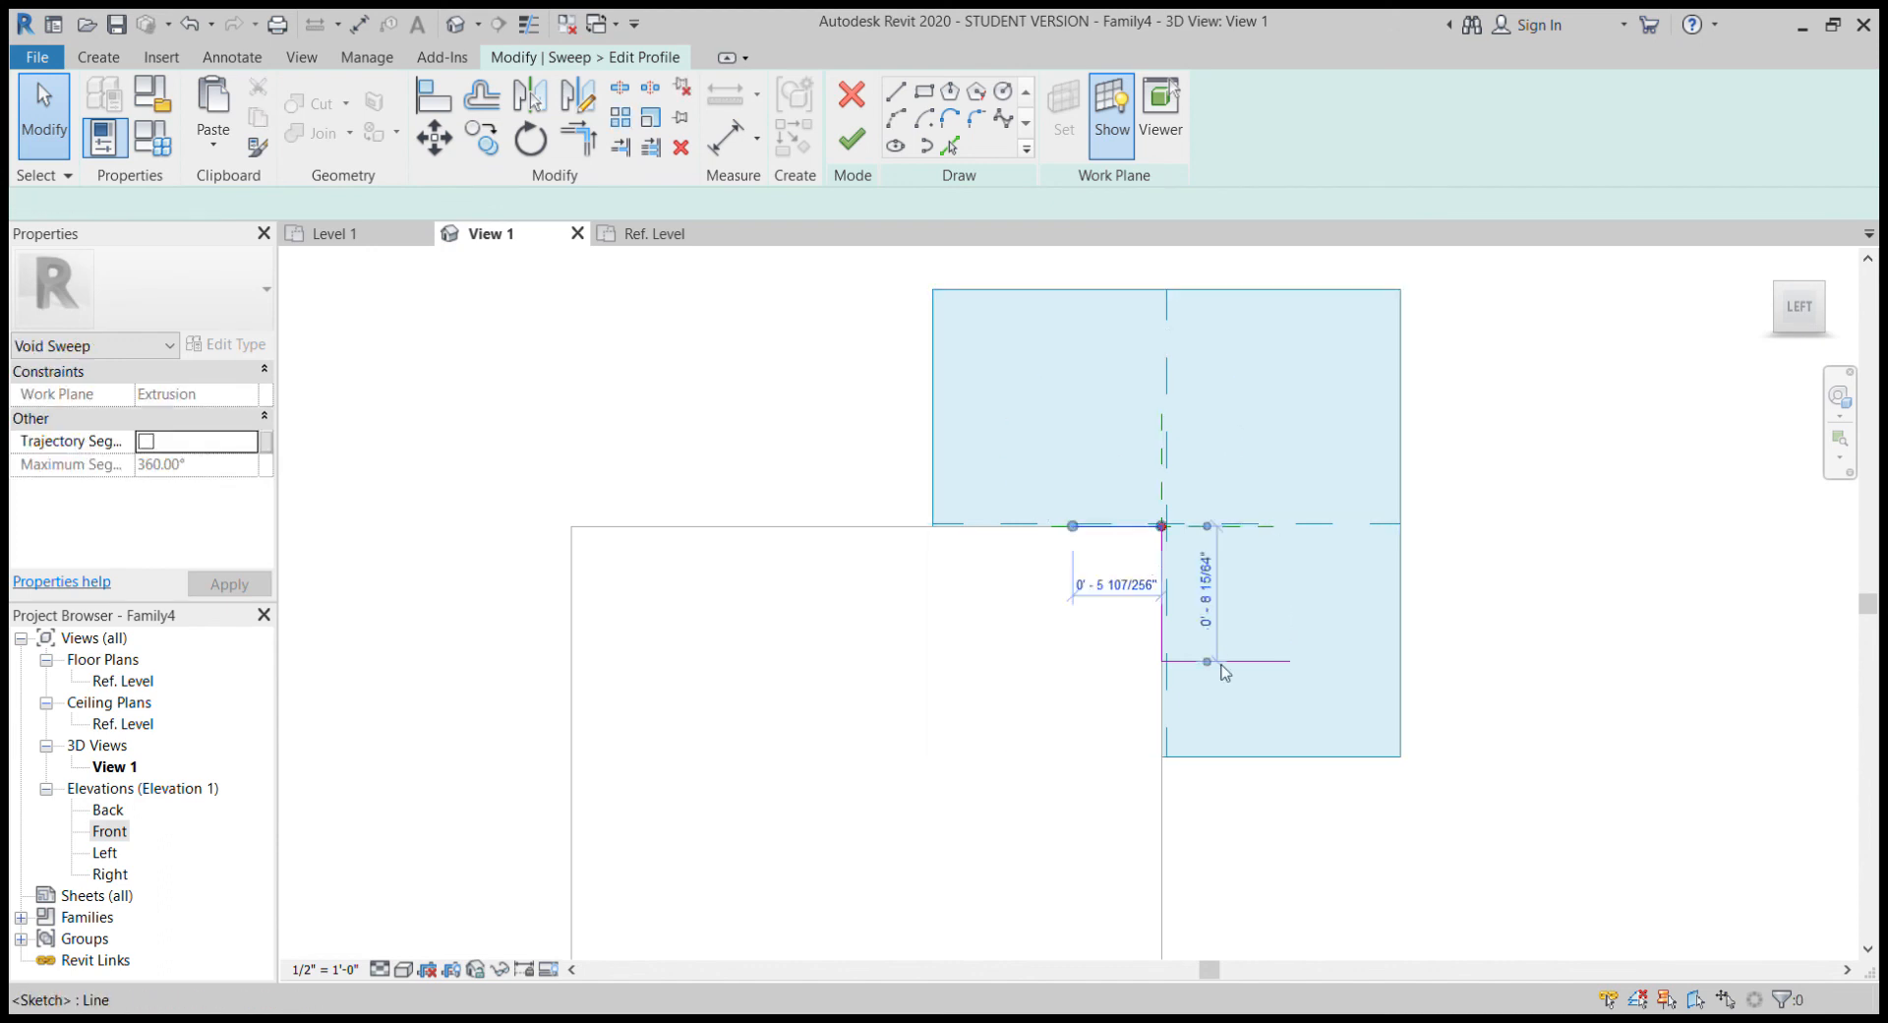
pyautogui.click(1164, 617)
pyautogui.press('Delete')
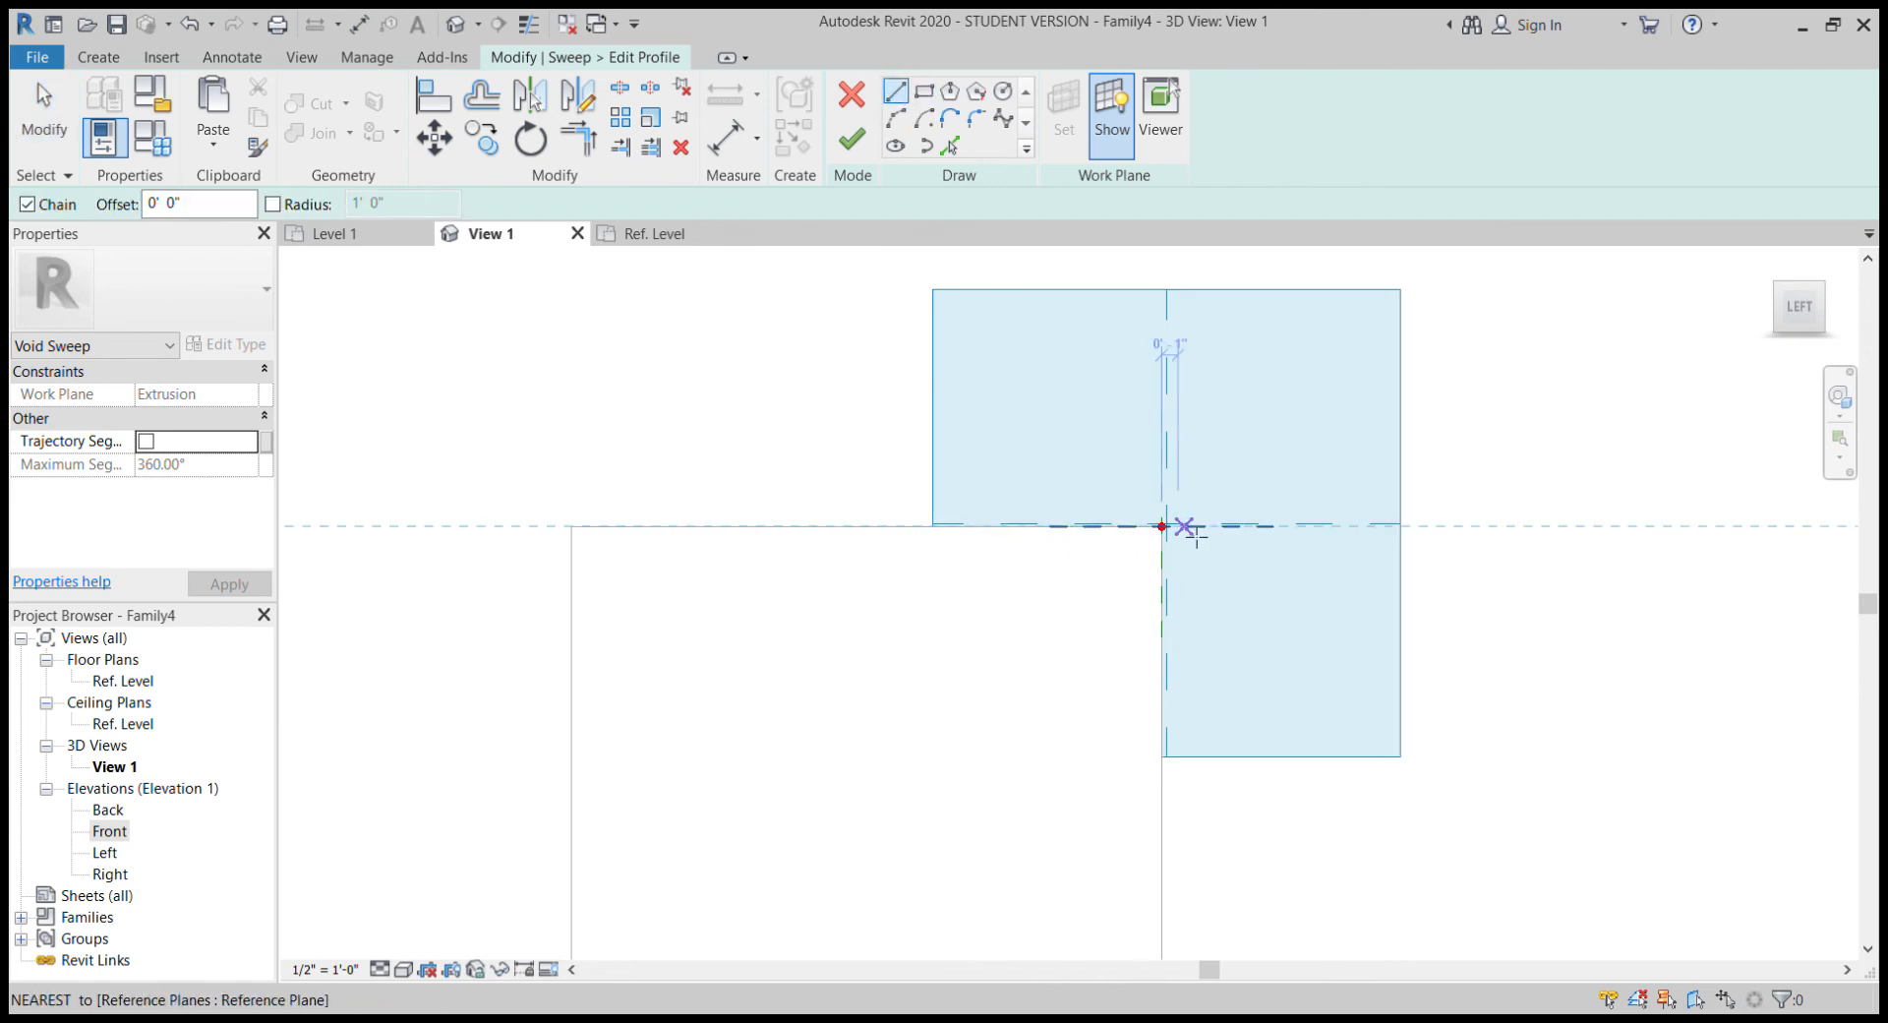
# Draw a closed six-line notched profile inside the cube's top front corner, with an upper line about 7" long
pyautogui.click(1162, 526)
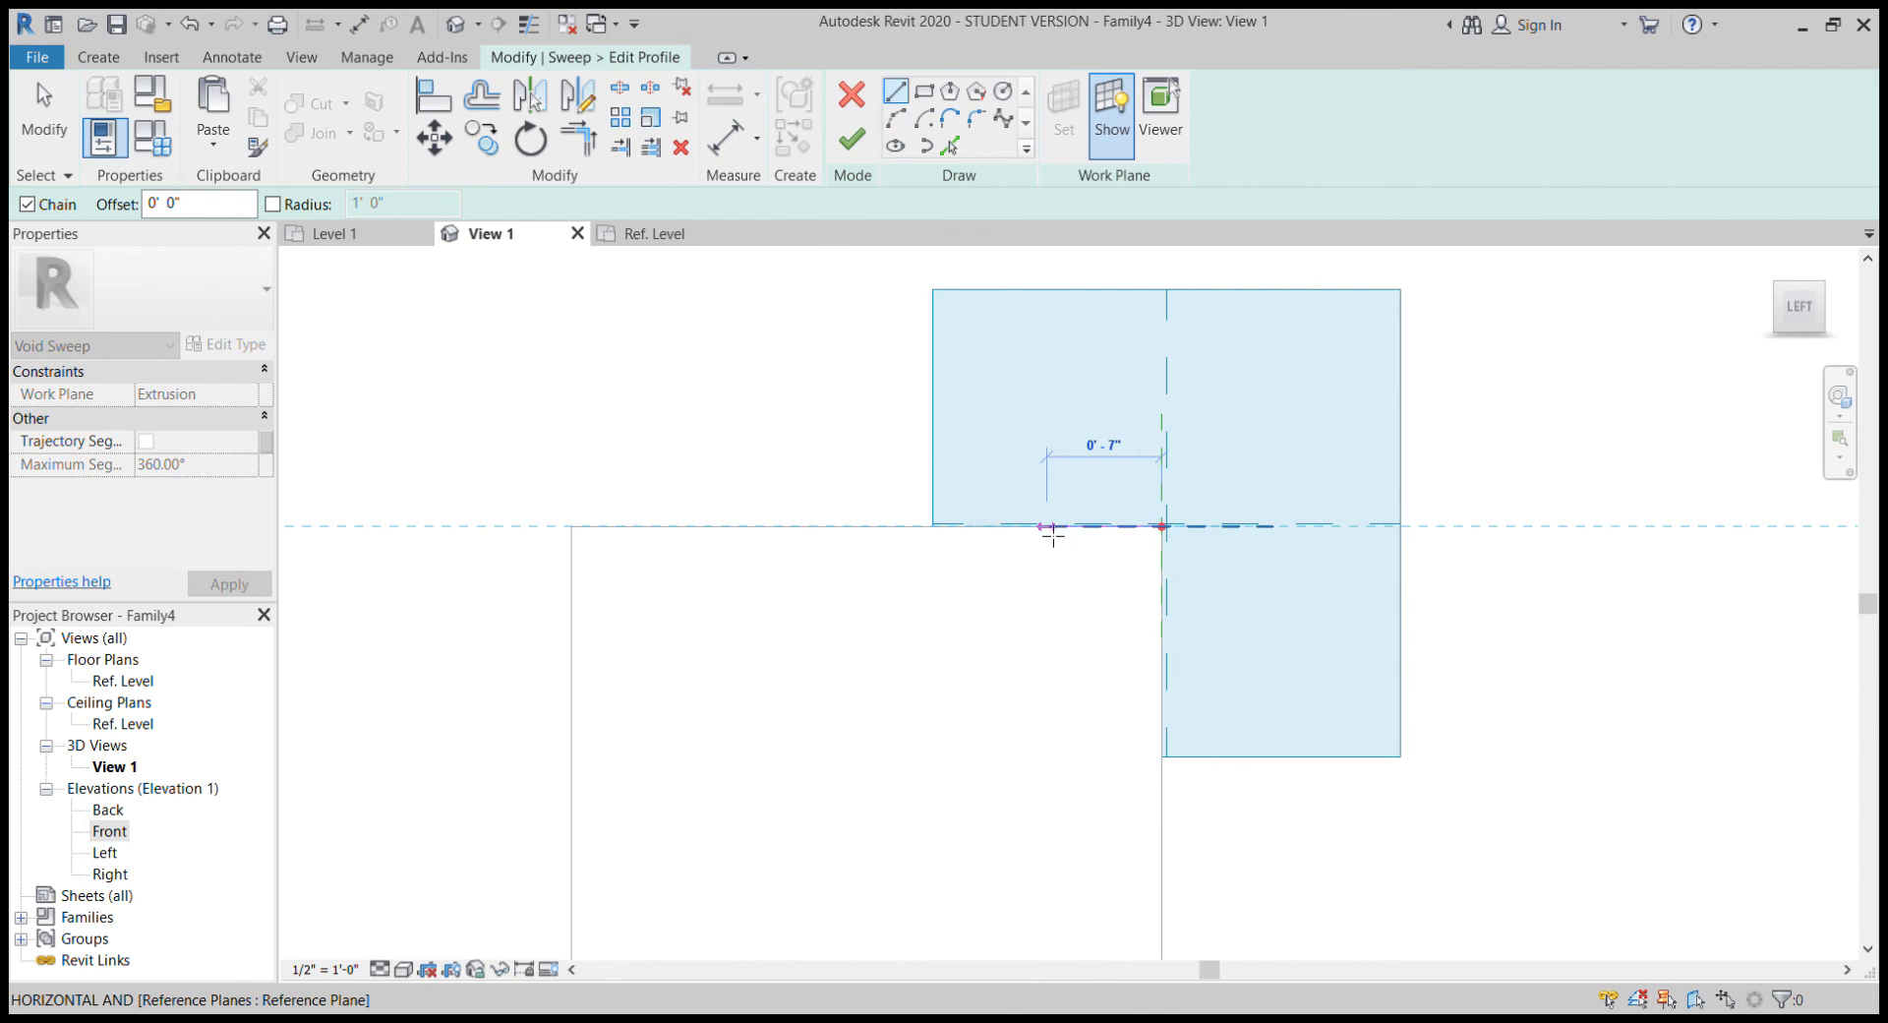
pyautogui.click(1048, 528)
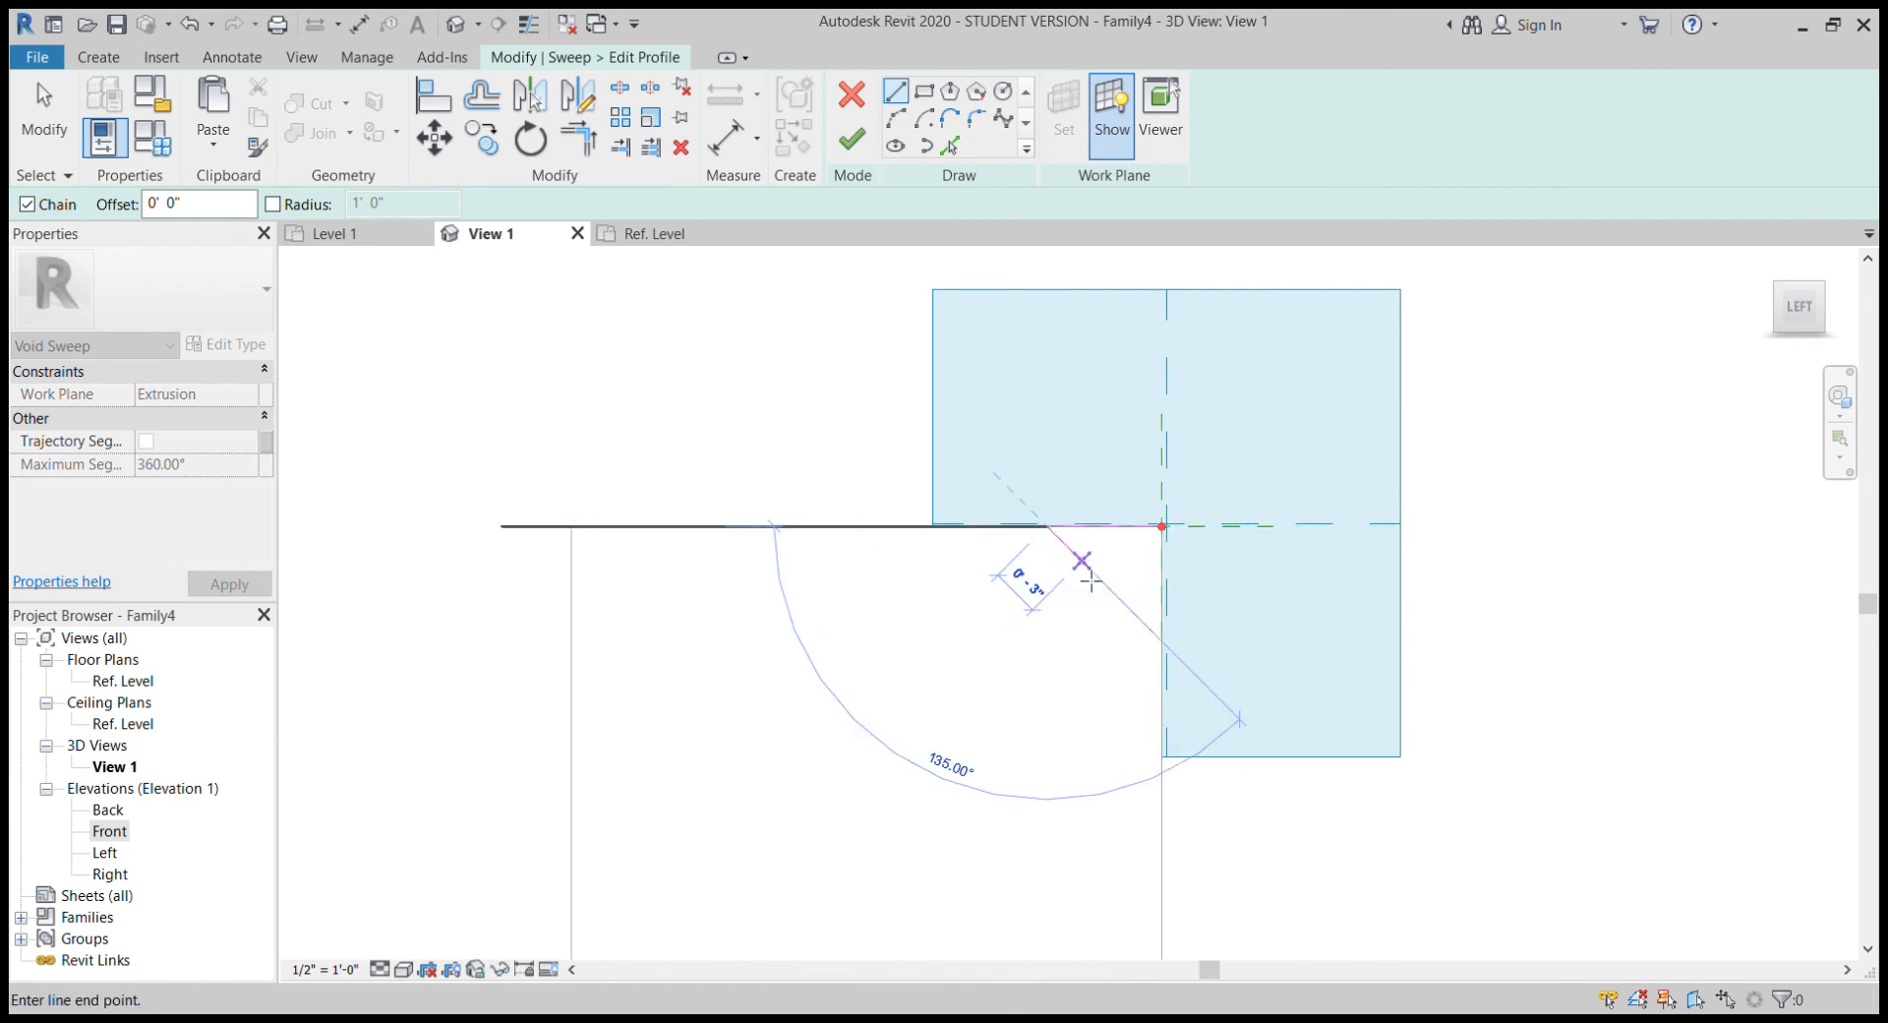
pyautogui.click(1081, 560)
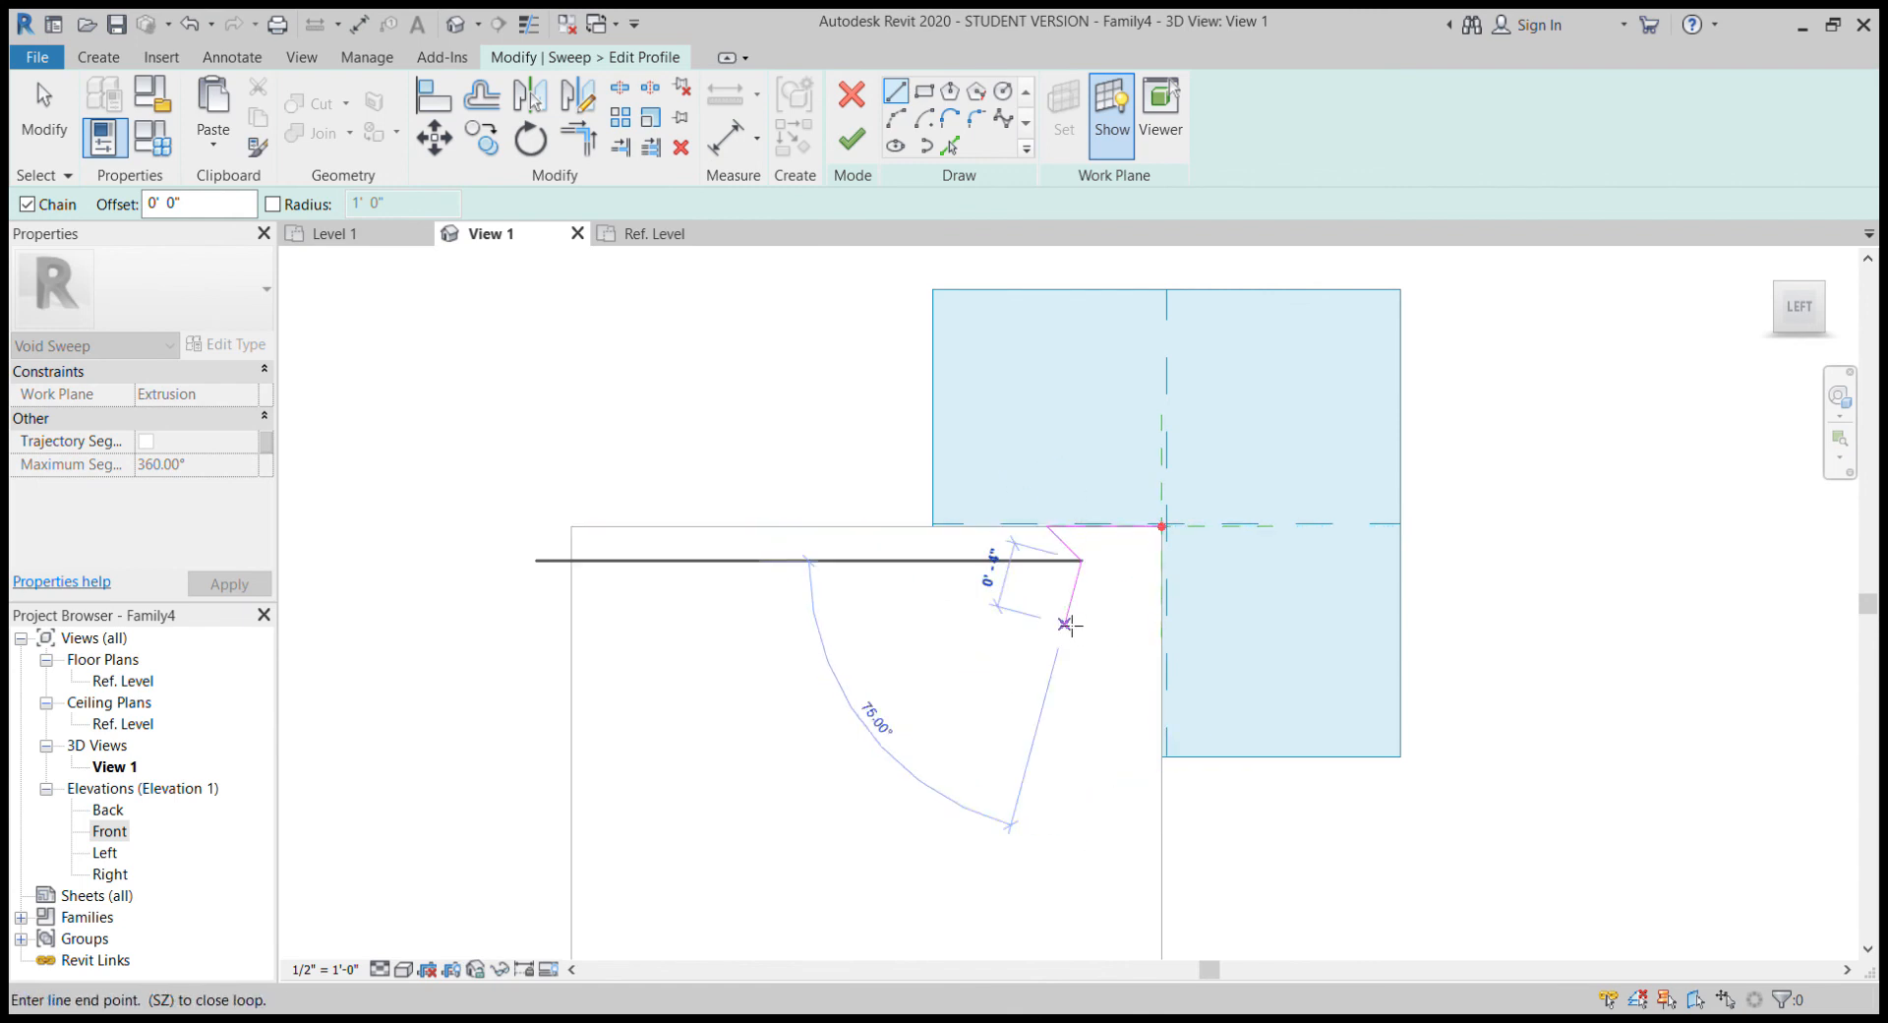
pyautogui.click(1057, 602)
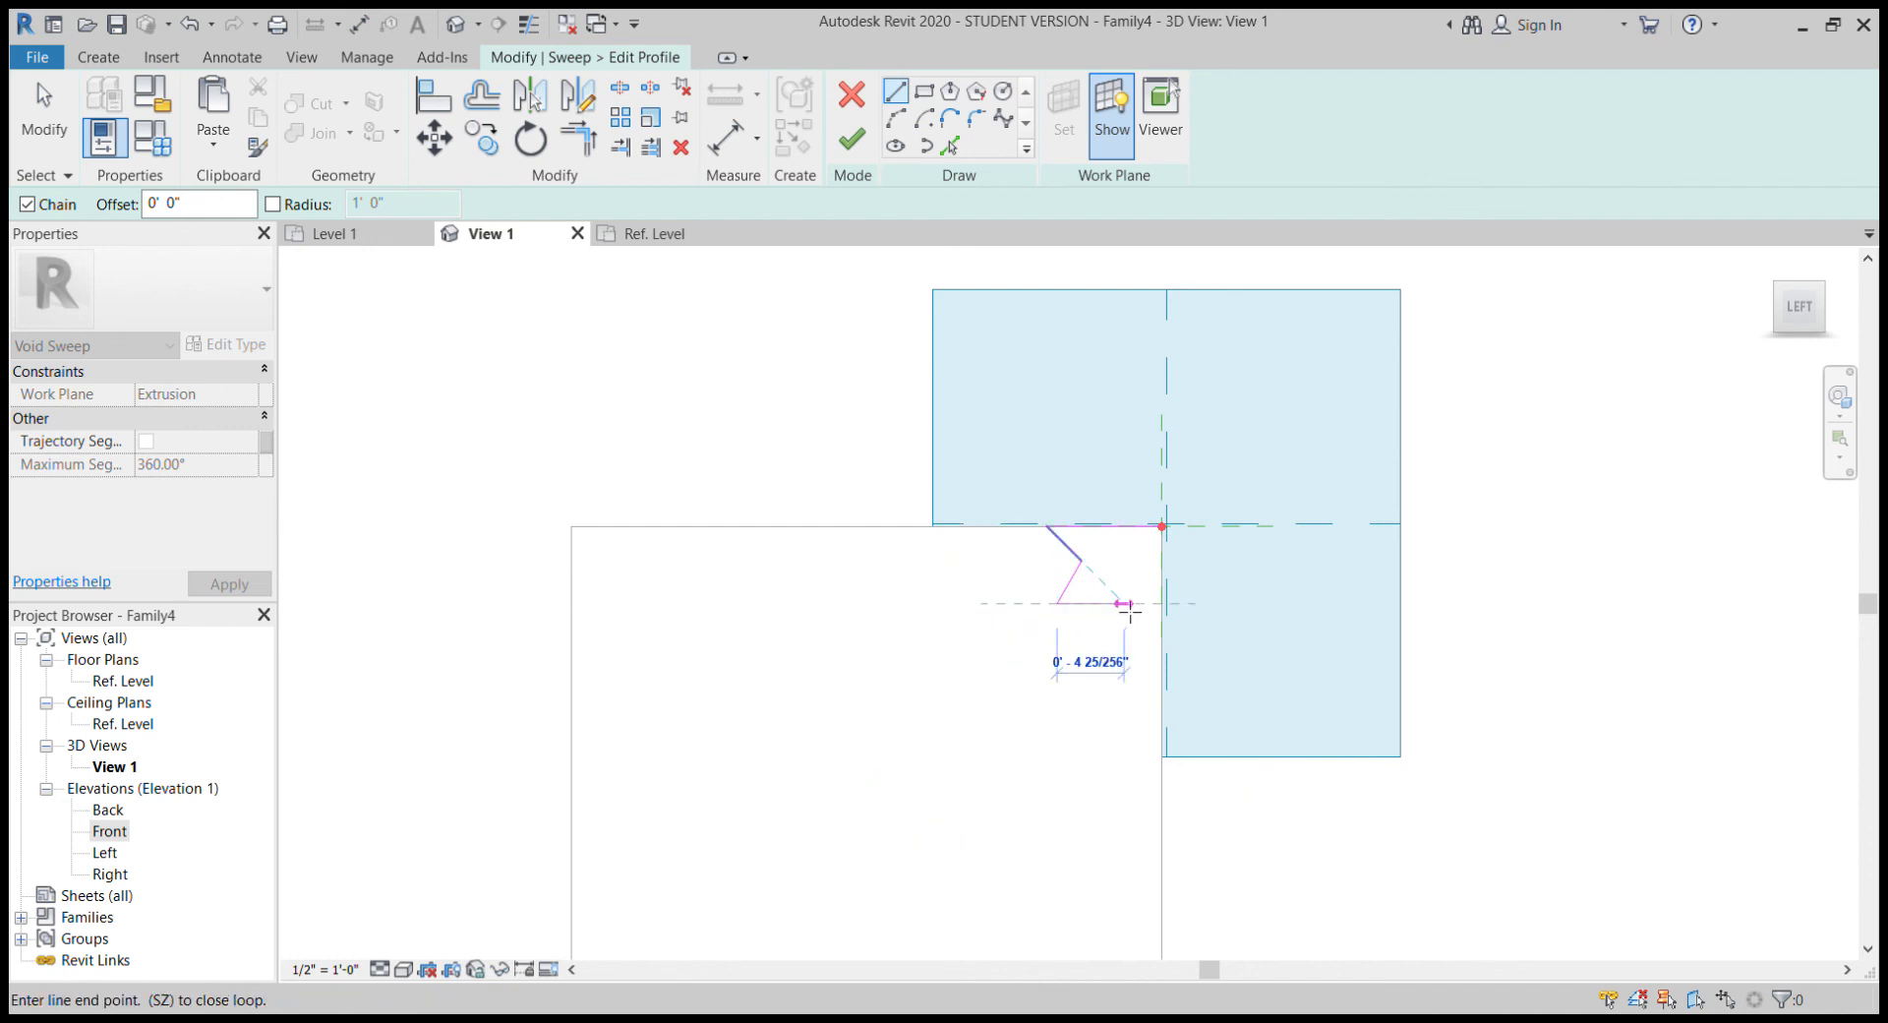
pyautogui.click(1125, 603)
pyautogui.click(1161, 639)
pyautogui.click(1162, 527)
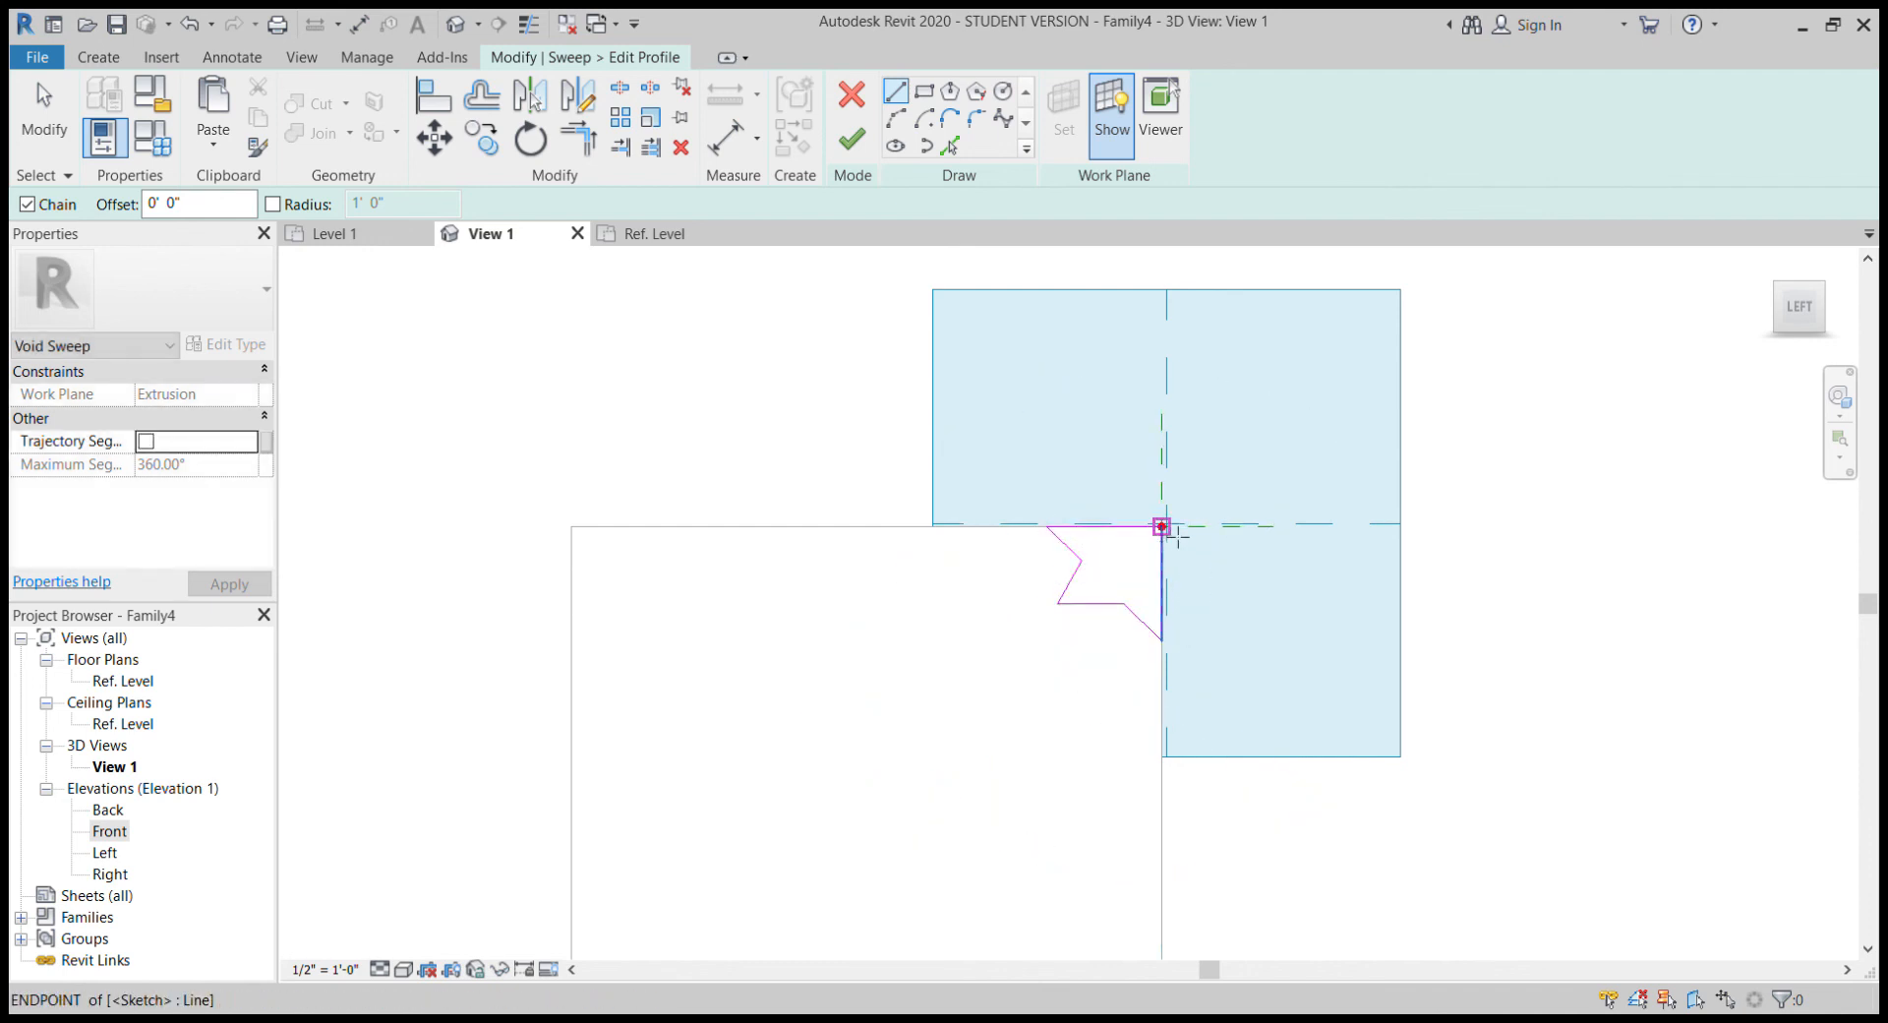
# Finish the redrawn profile sketch and complete the edited void sweep
pyautogui.click(852, 139)
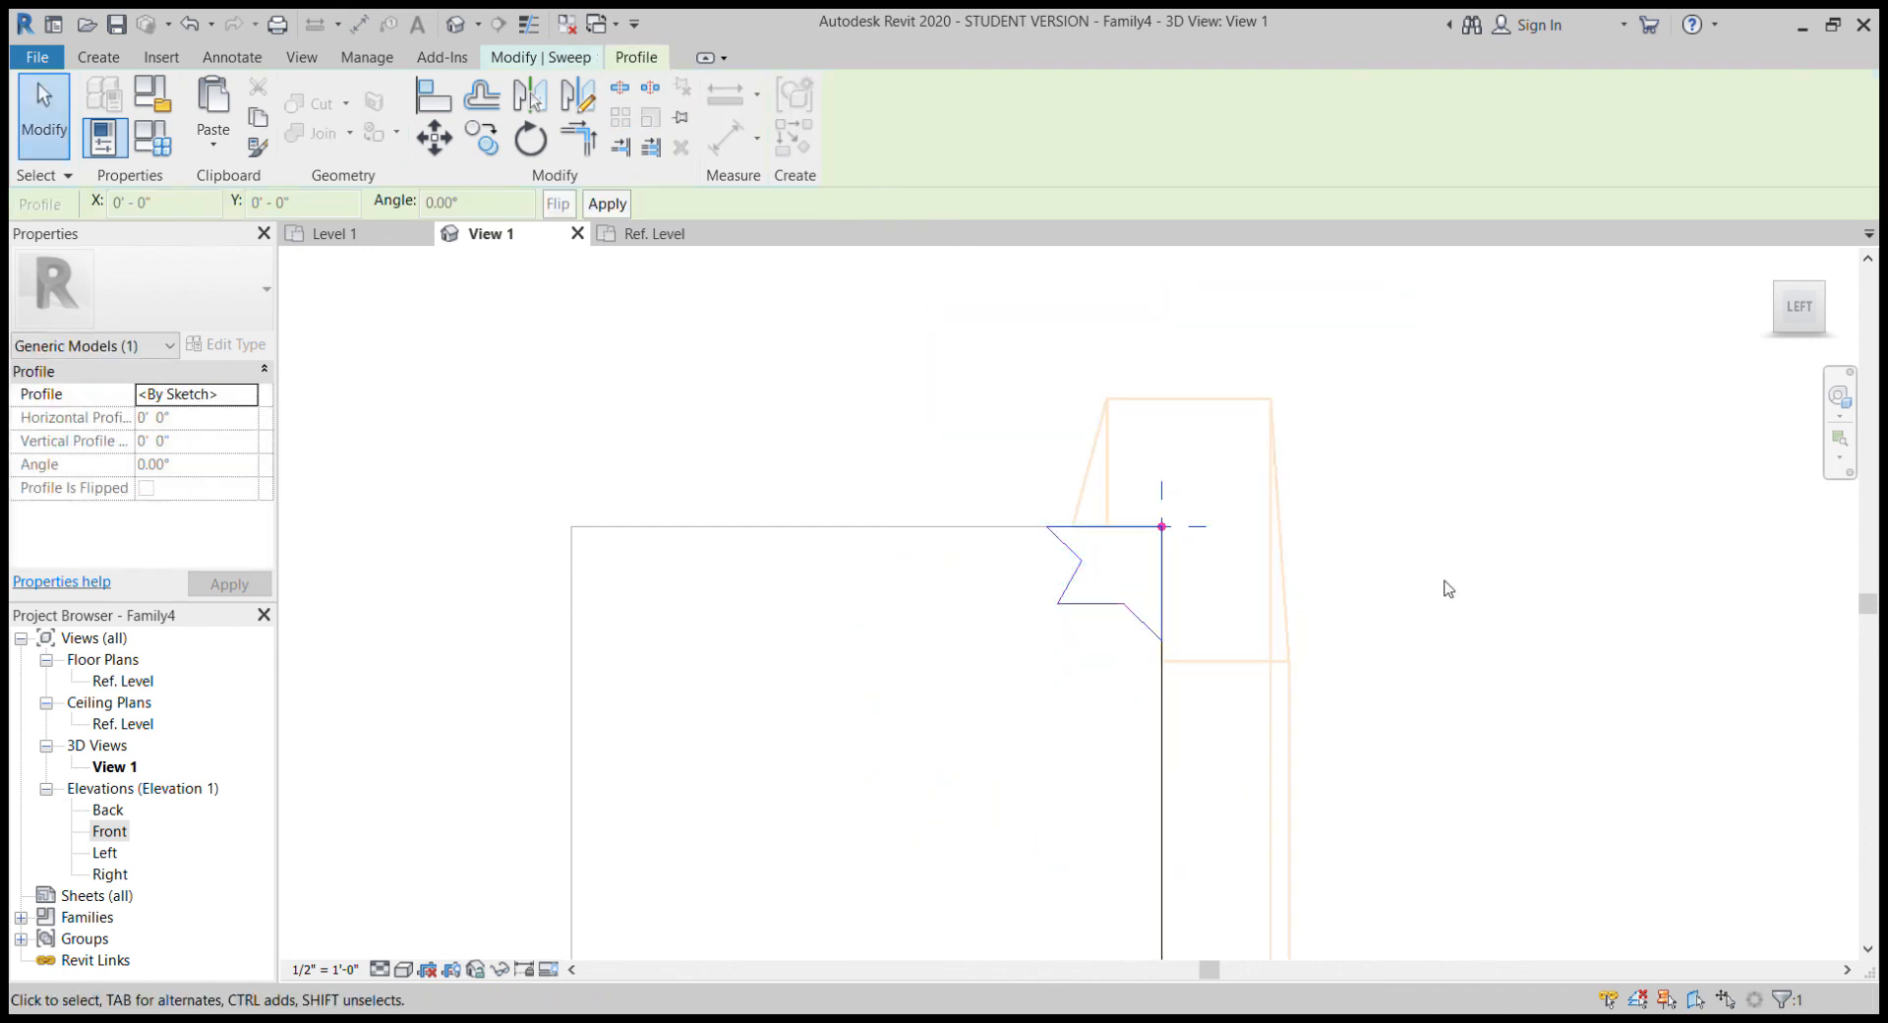
pyautogui.keyDown('shift'); pyautogui.moveTo(1432, 508); pyautogui.dragTo(1549, 622, button='middle'); pyautogui.keyUp('shift')
pyautogui.click(576, 60)
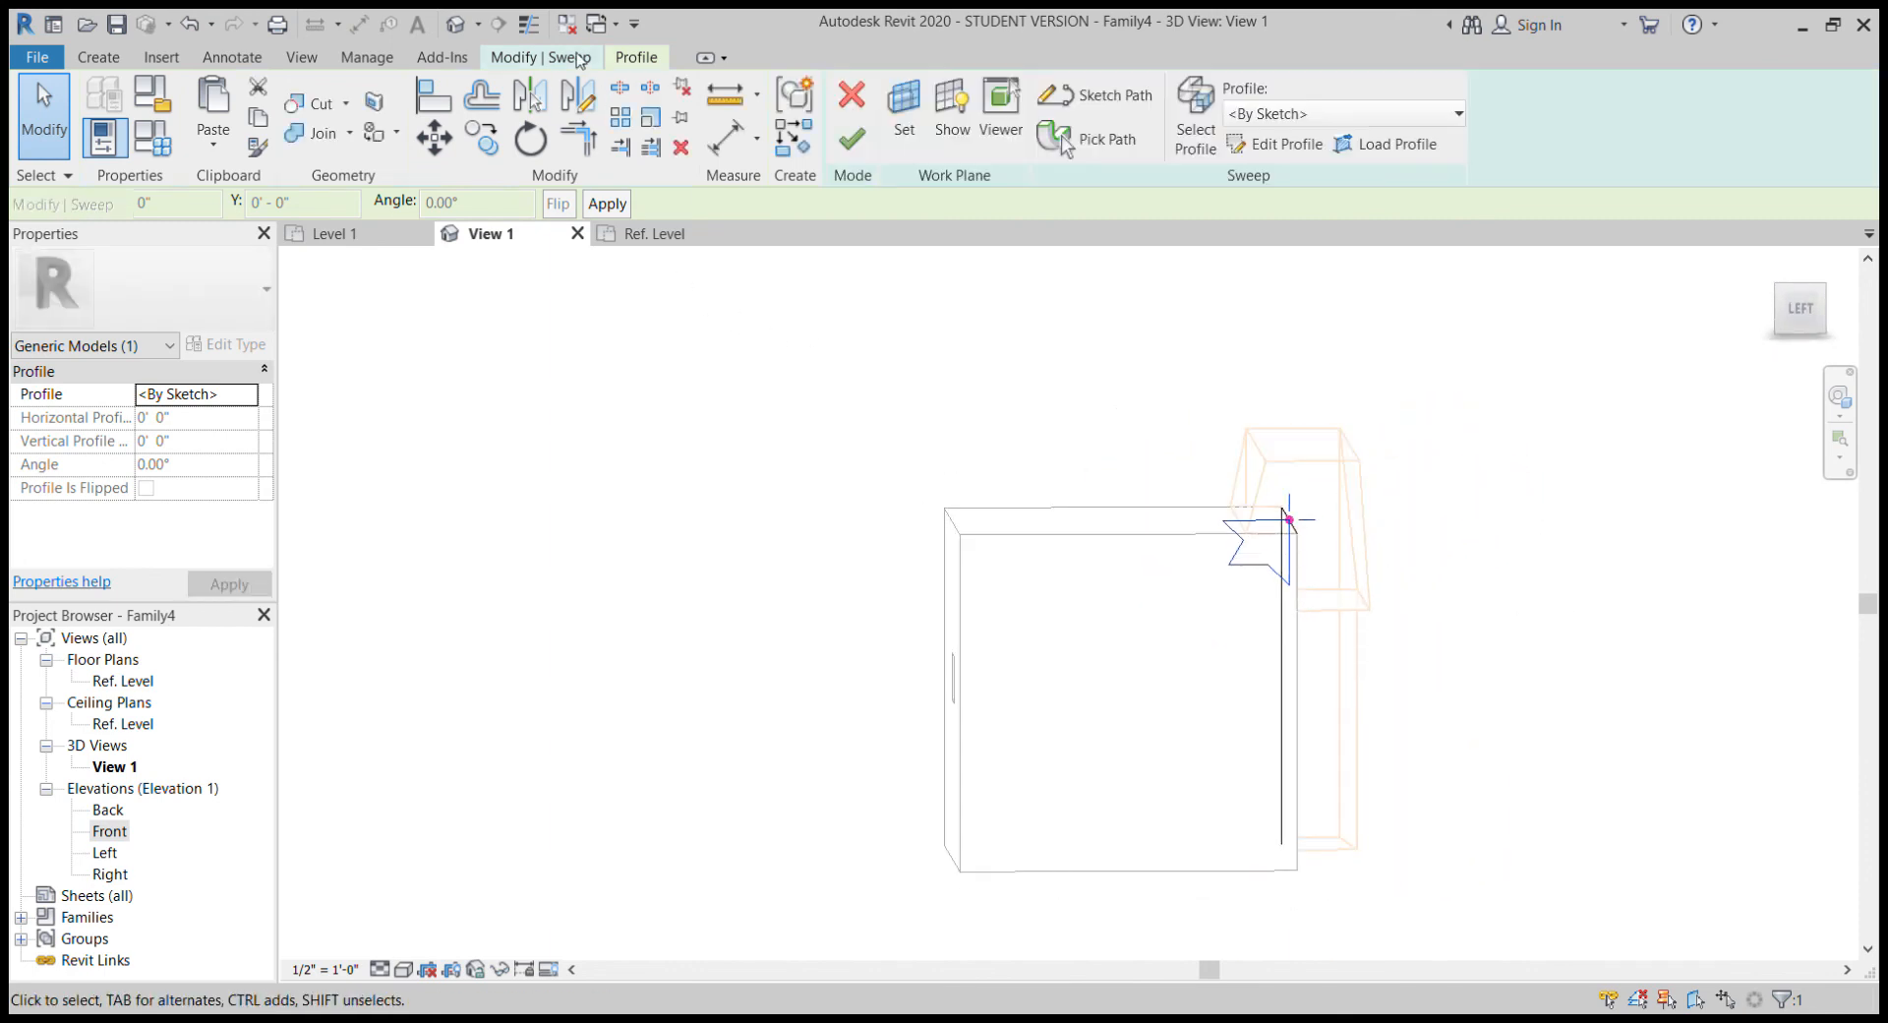
pyautogui.click(851, 139)
# Stretch the solid cube extrusion by pulling its front face outward, and inspect the void cuts from several sides
pyautogui.keyDown('shift'); pyautogui.moveTo(1437, 539); pyautogui.dragTo(1501, 372, button='middle'); pyautogui.keyUp('shift')
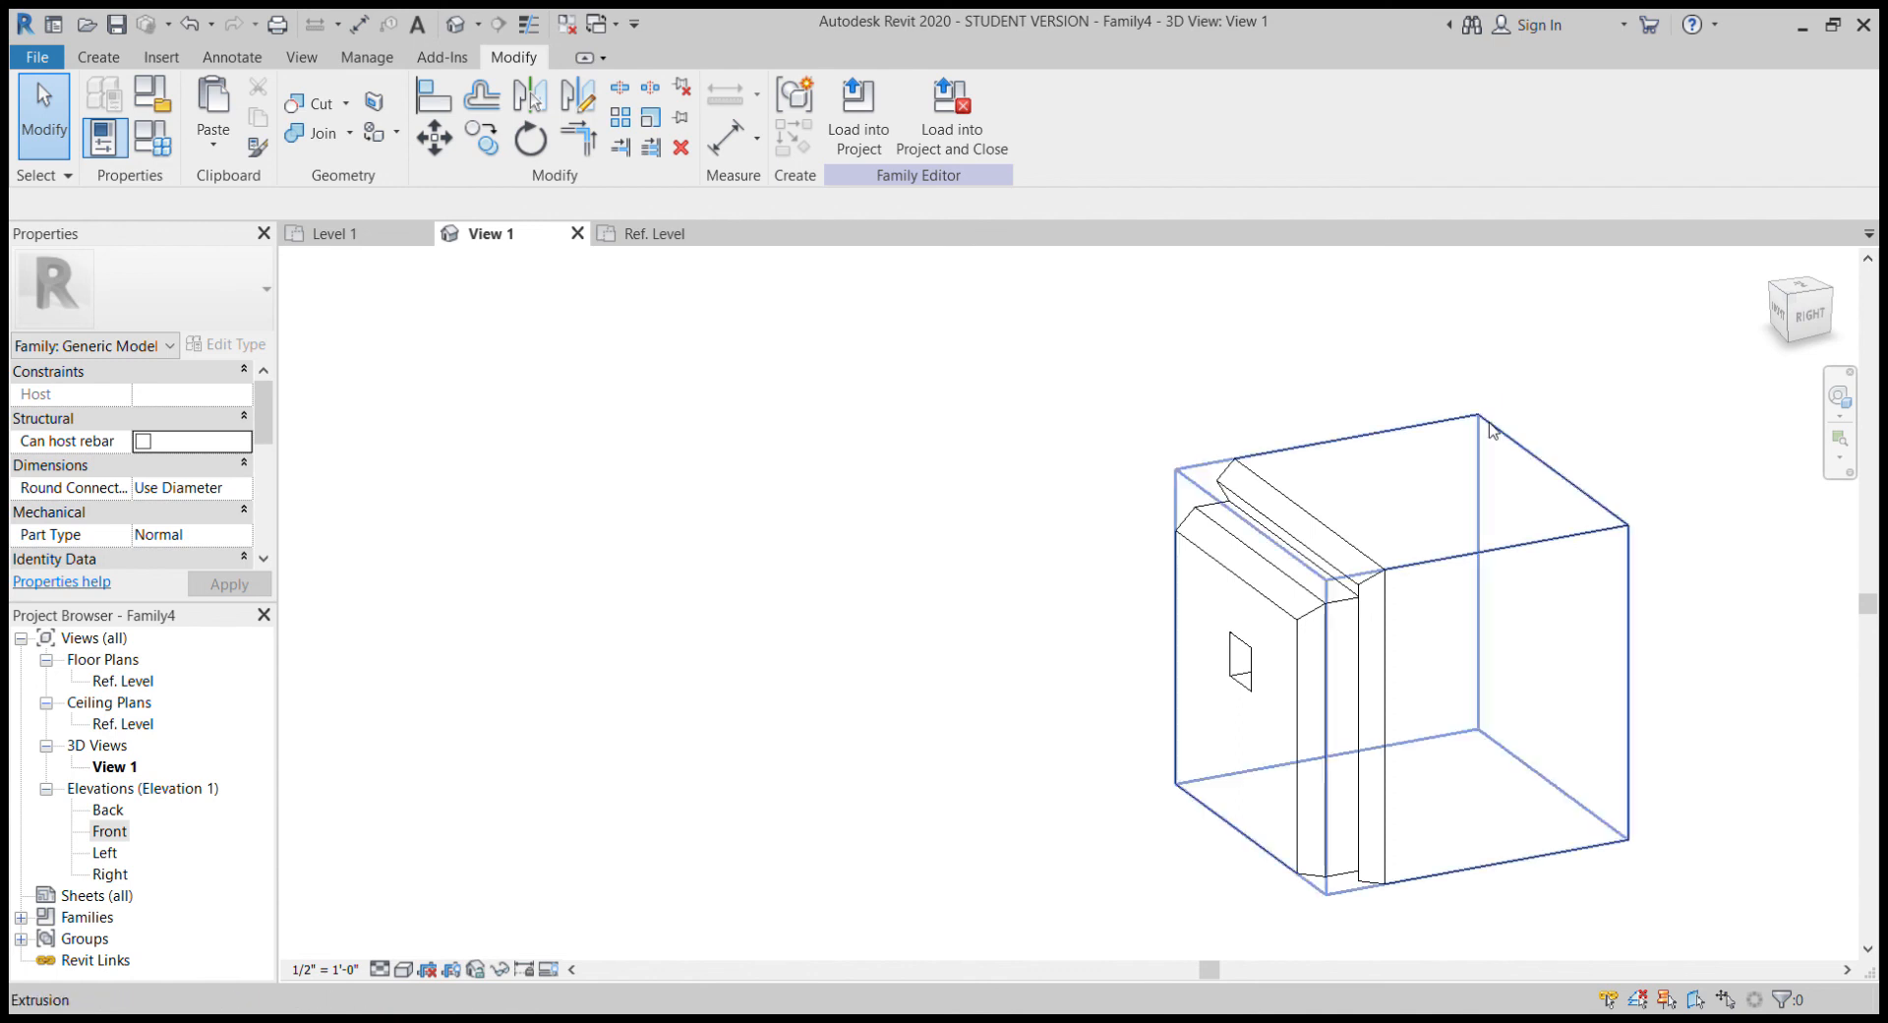
pyautogui.keyDown('shift'); pyautogui.moveTo(1180, 484); pyautogui.dragTo(1233, 563, button='middle'); pyautogui.keyUp('shift')
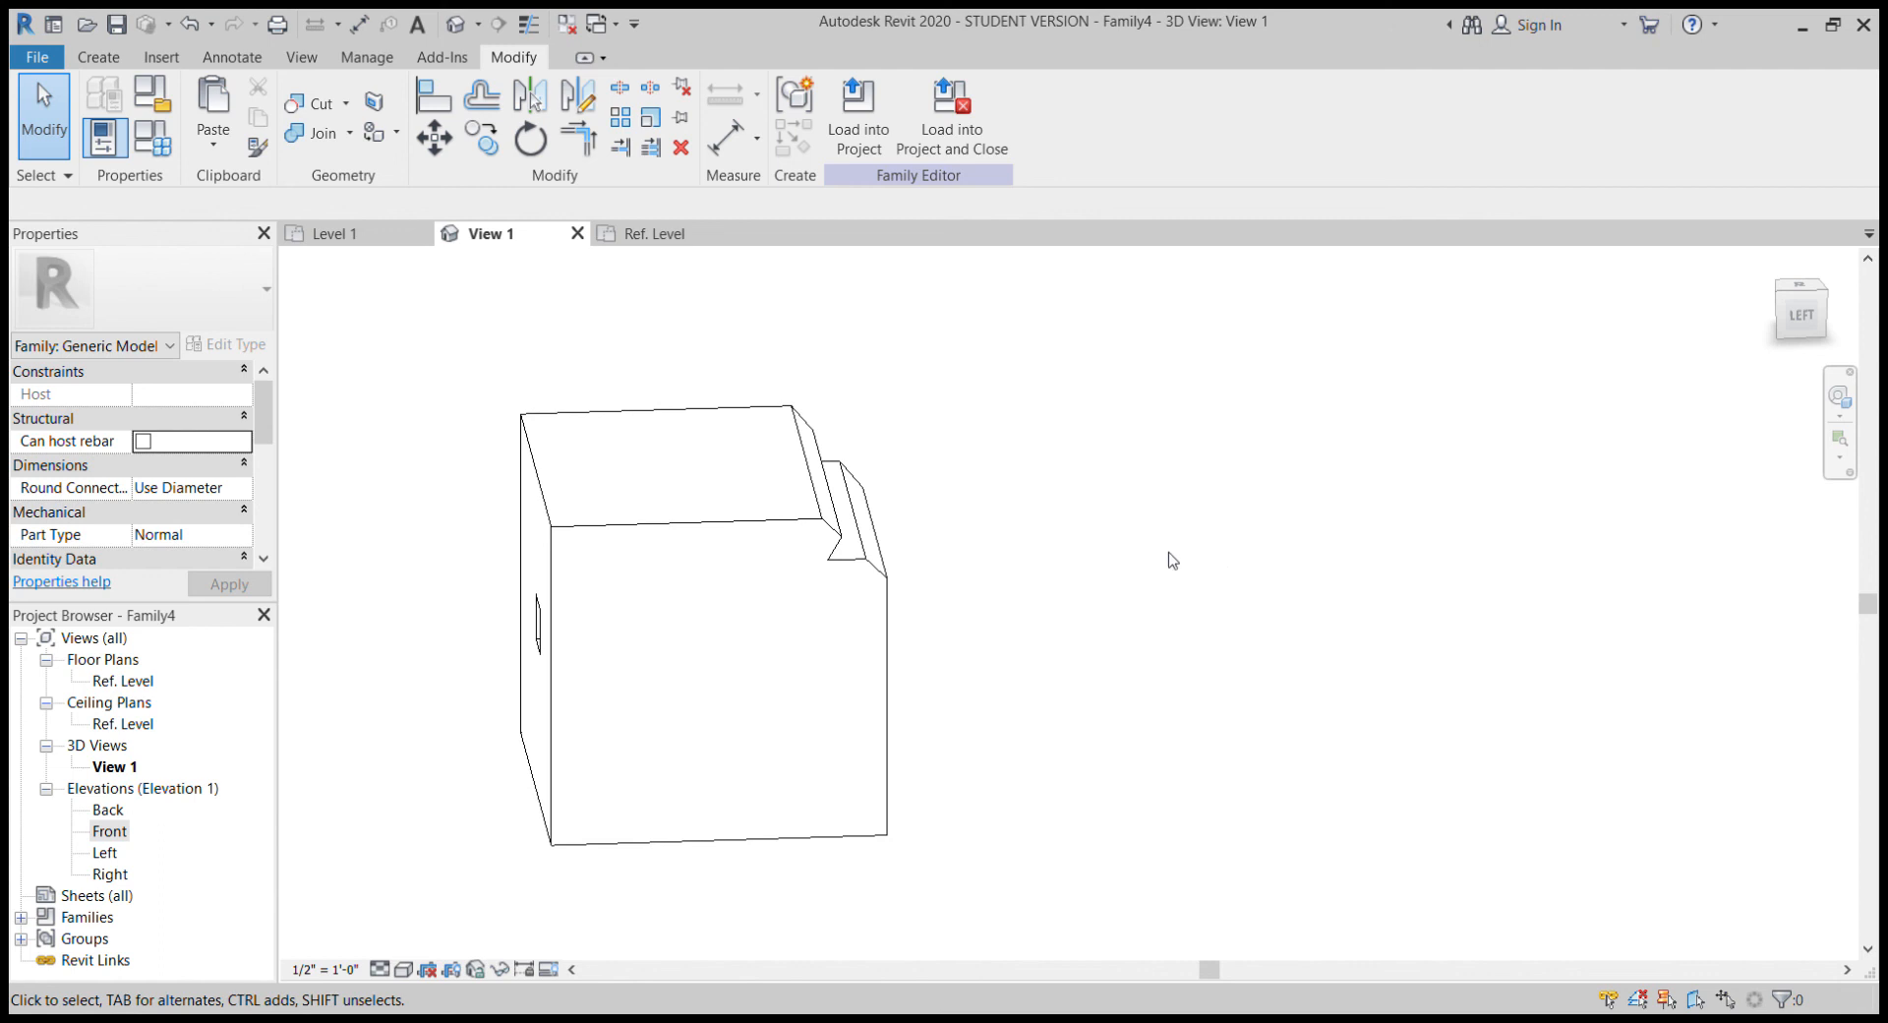
pyautogui.keyDown('shift'); pyautogui.moveTo(418, 551); pyautogui.dragTo(1020, 430, button='middle'); pyautogui.keyUp('shift')
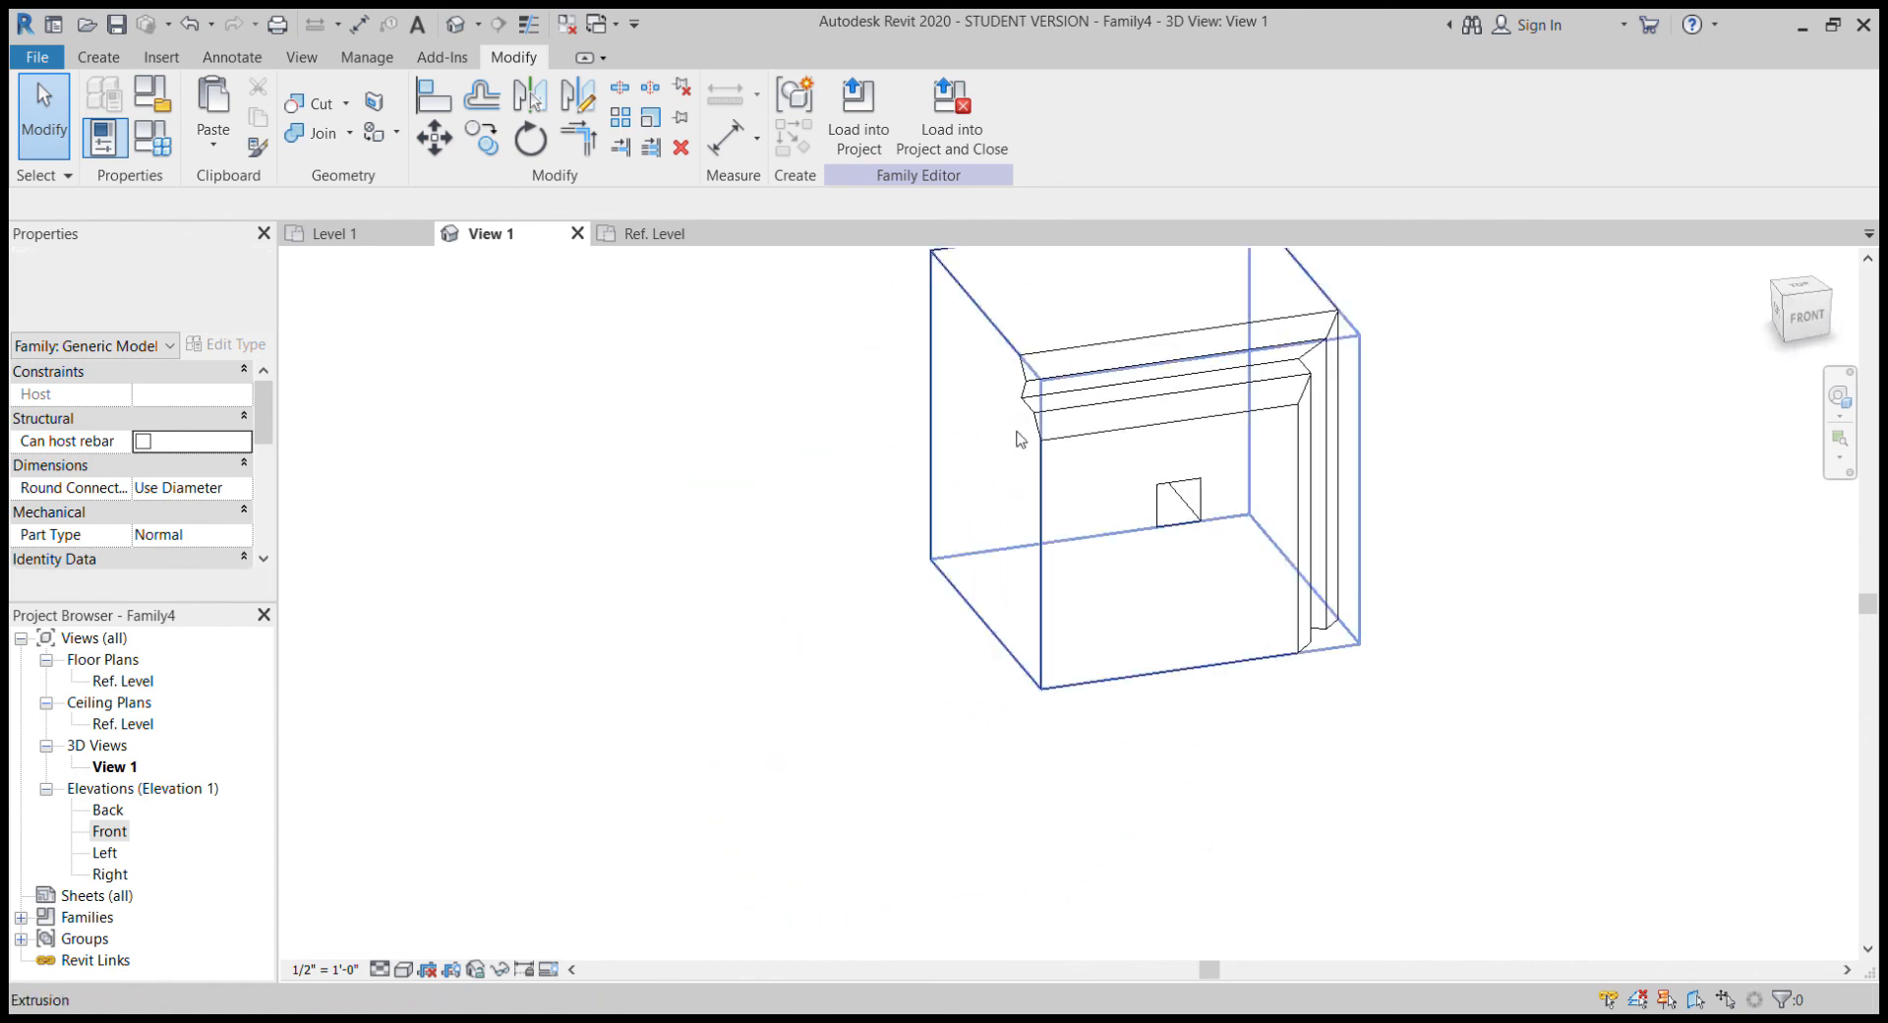
pyautogui.keyDown('shift'); pyautogui.moveTo(1042, 686); pyautogui.dragTo(1118, 641, button='middle'); pyautogui.keyUp('shift')
pyautogui.click(1118, 641)
pyautogui.keyDown('shift'); pyautogui.moveTo(1337, 611); pyautogui.dragTo(1289, 531, button='middle'); pyautogui.keyUp('shift')
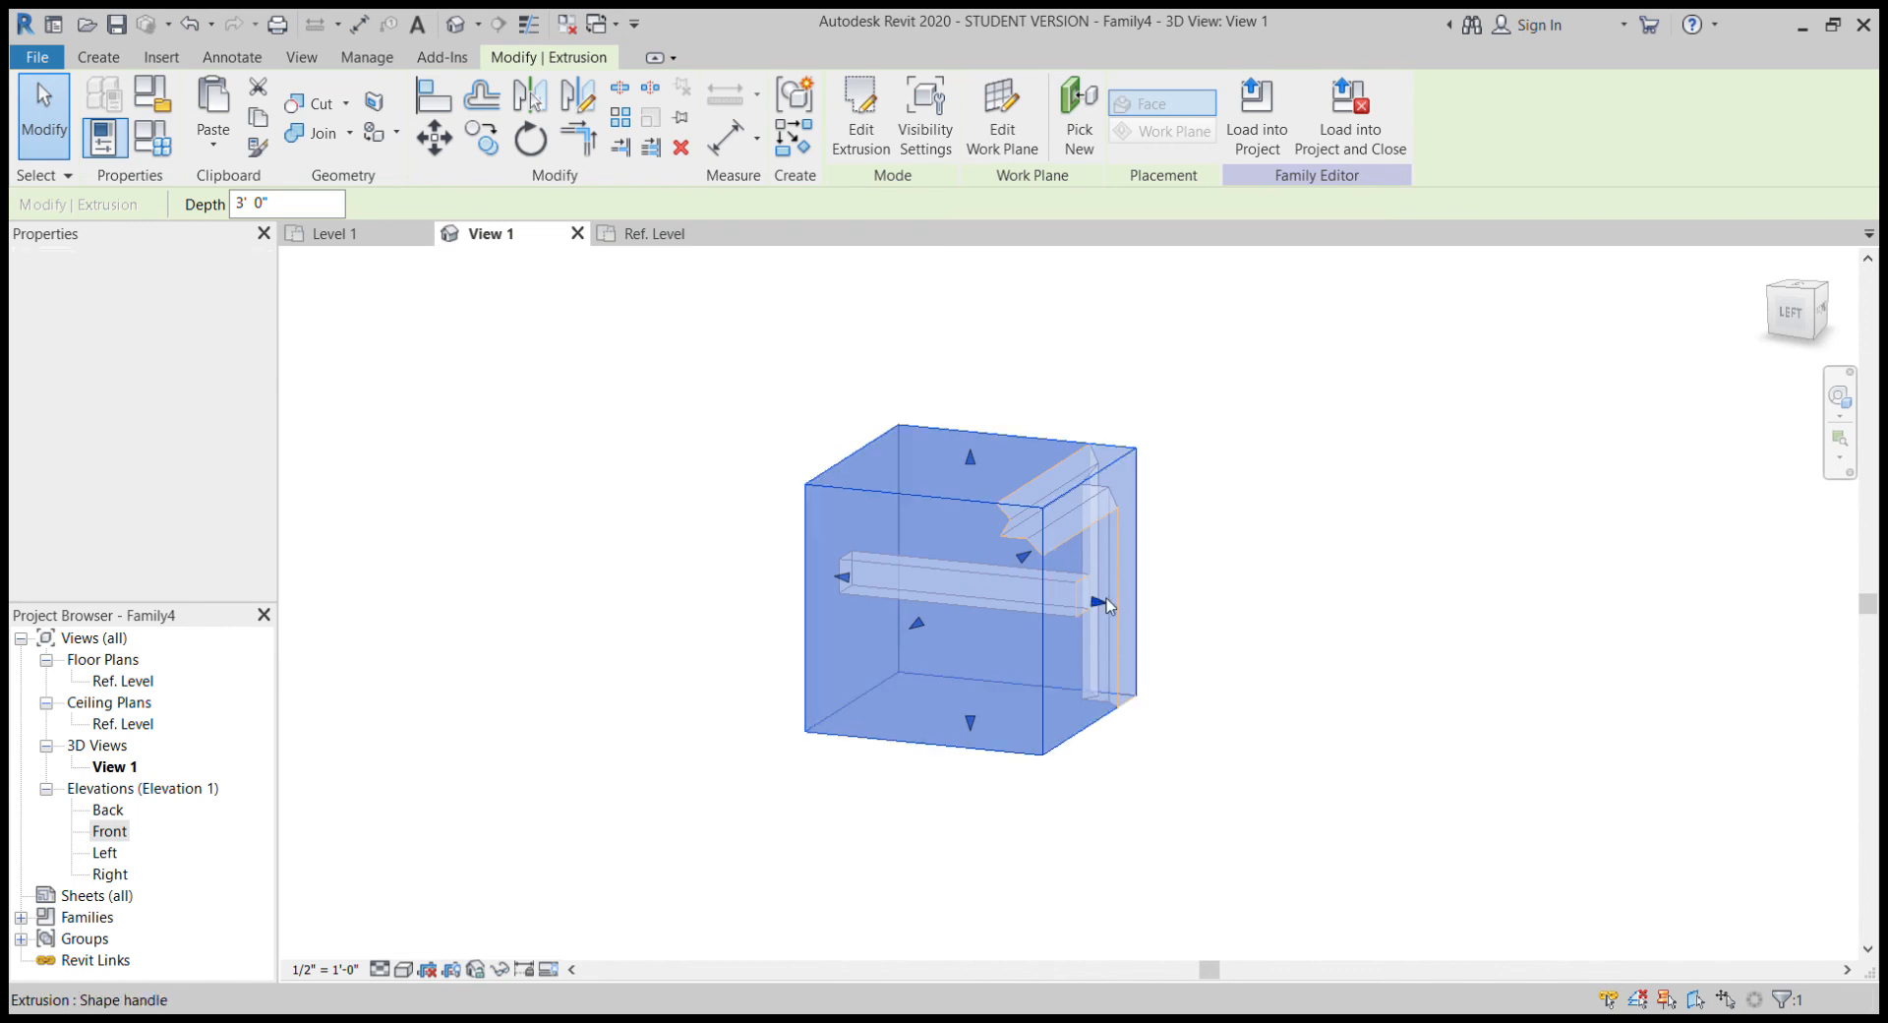
pyautogui.moveTo(1101, 603); pyautogui.dragTo(1179, 611)
pyautogui.click(1442, 469)
pyautogui.keyDown('shift'); pyautogui.moveTo(1441, 470); pyautogui.dragTo(1654, 216, button='middle'); pyautogui.keyUp('shift')
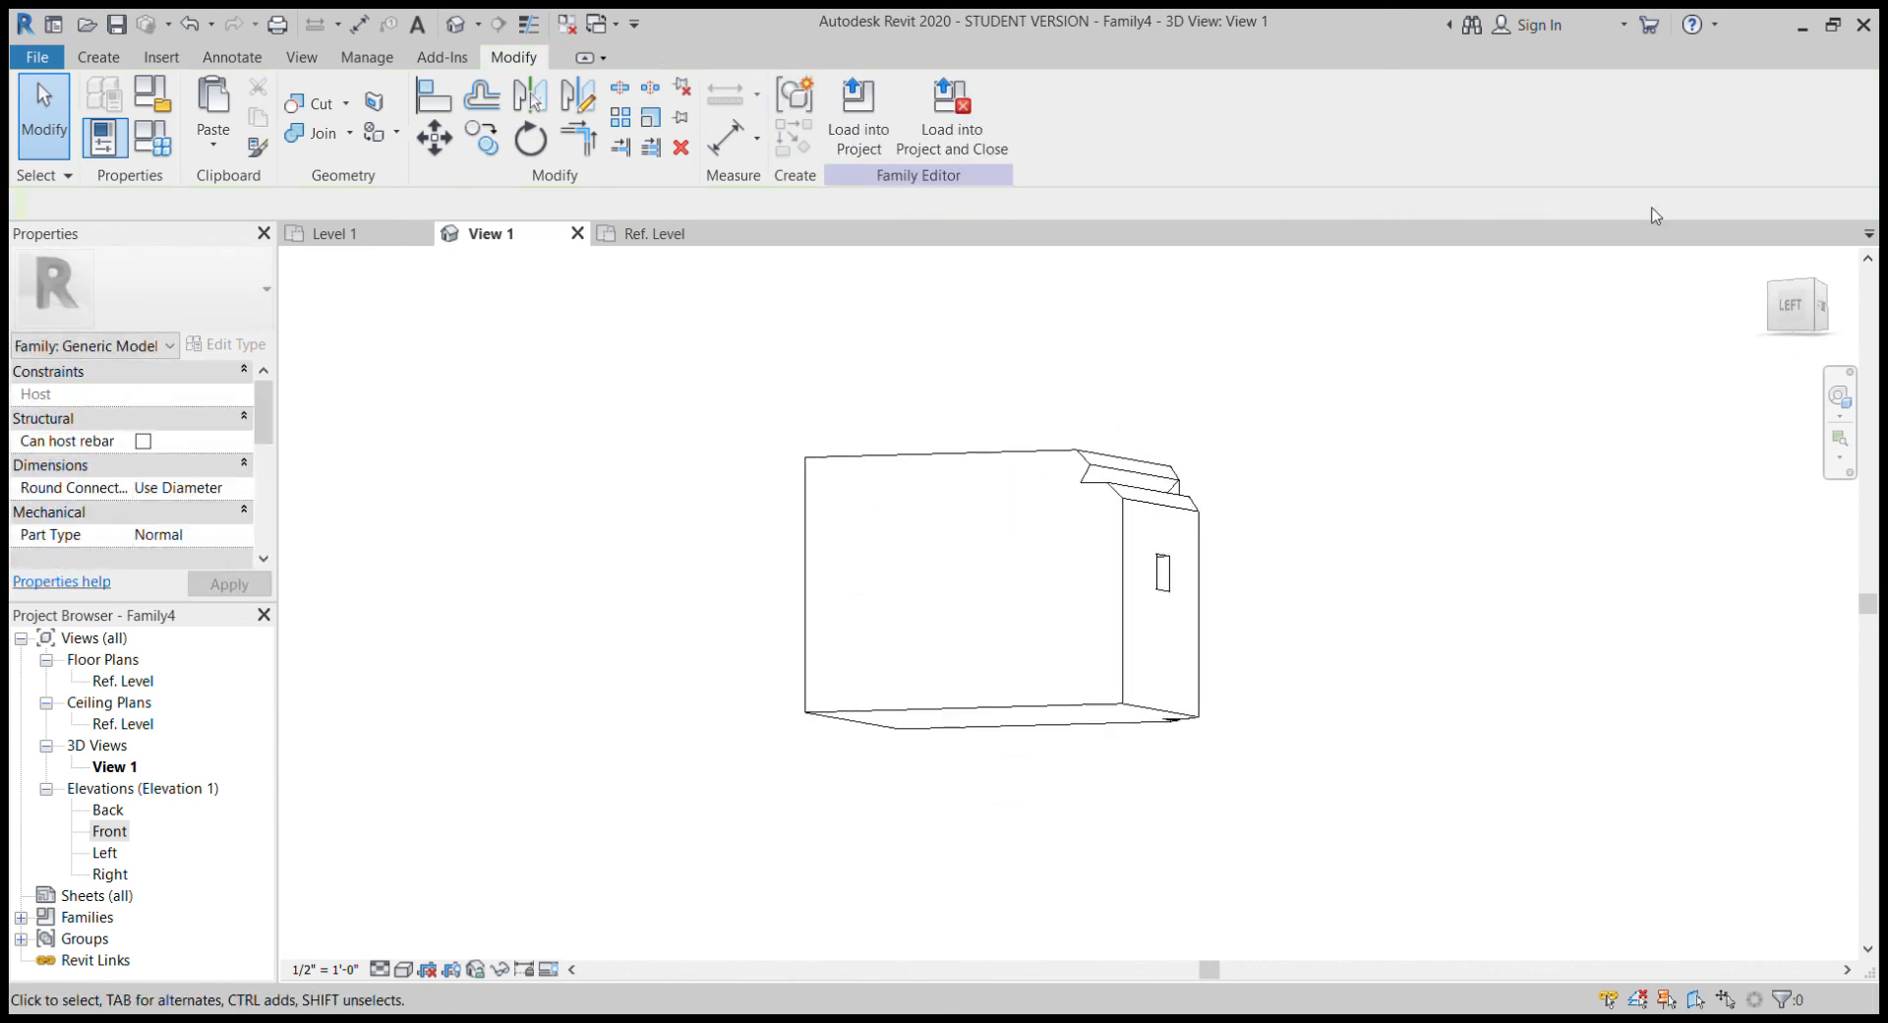